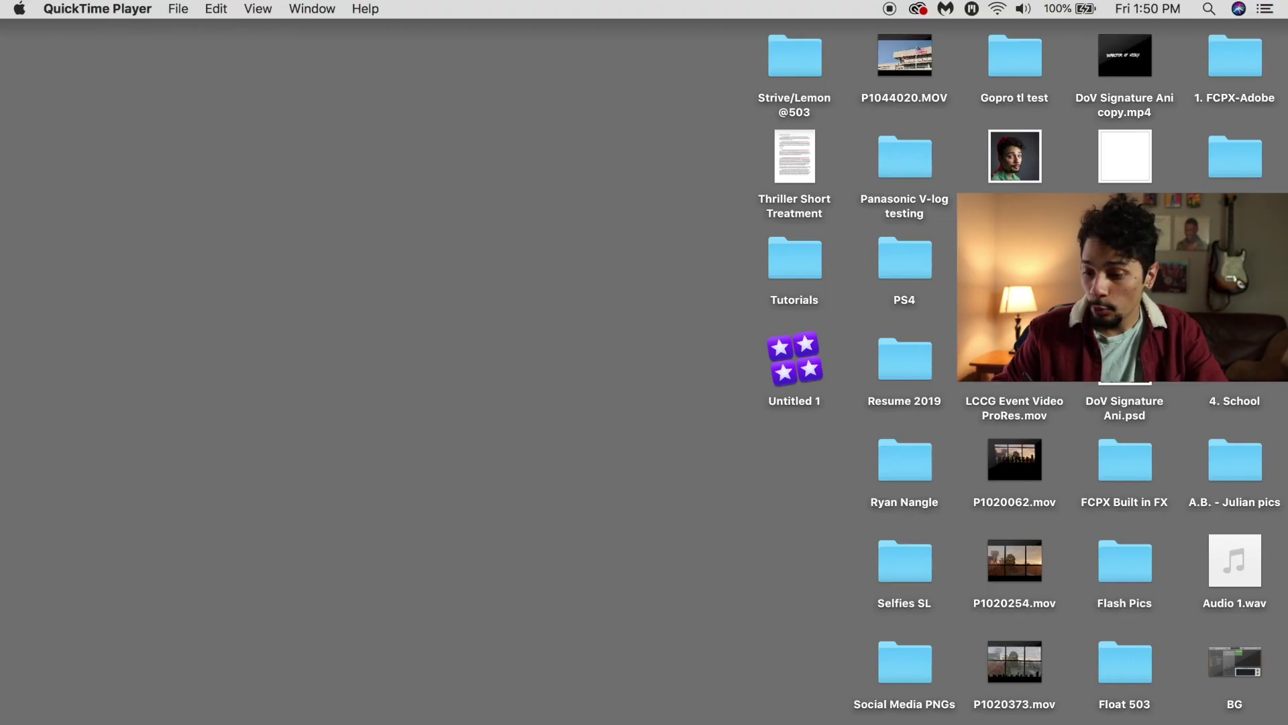
Step: Switch from QuickTime Player to Photoshop with DoV Signature Ani.psd using Cmd+Tab
key(super+Tab)
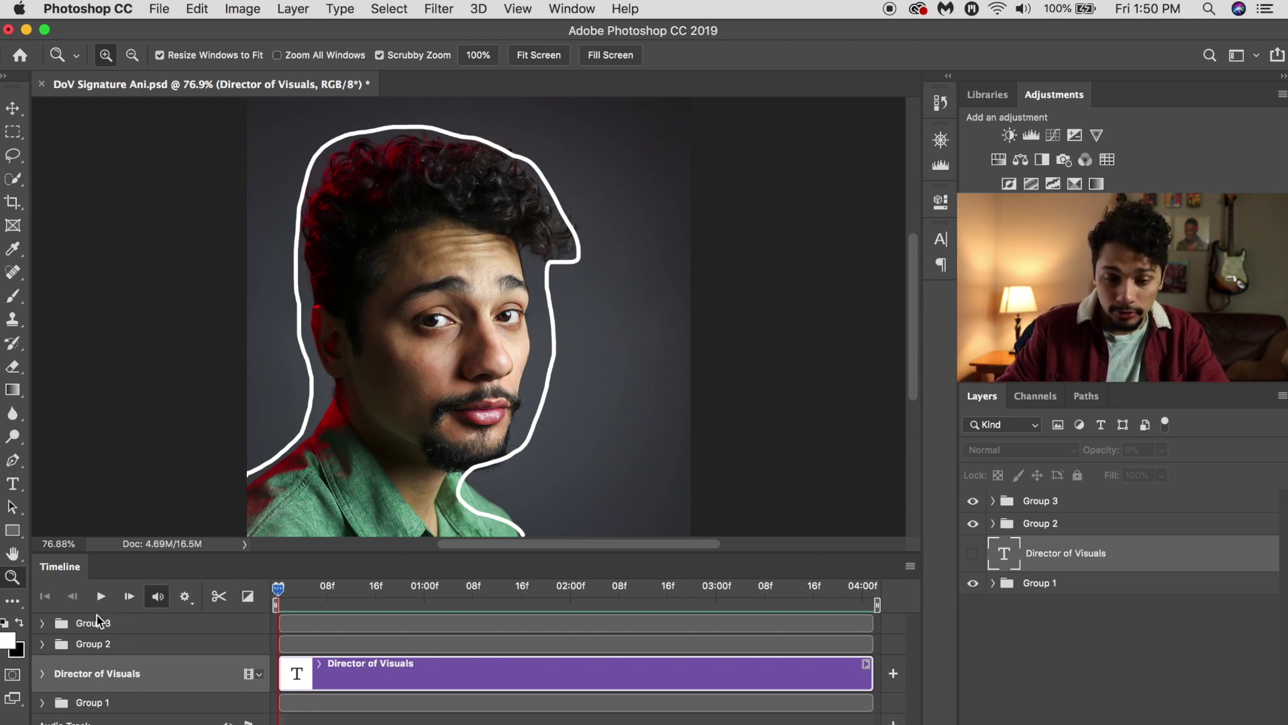
Step: Play the DoV Signature Ani timeline preview, then pick the Path Selection tool
click(101, 596)
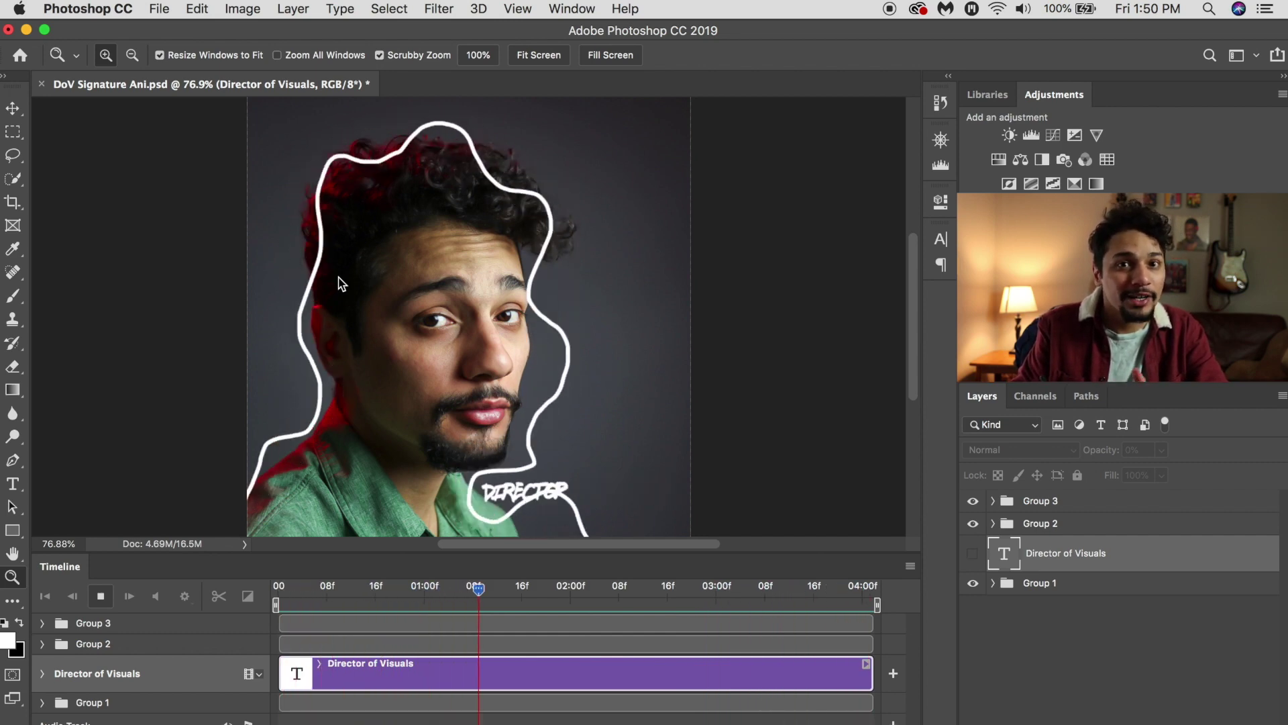
key(a)
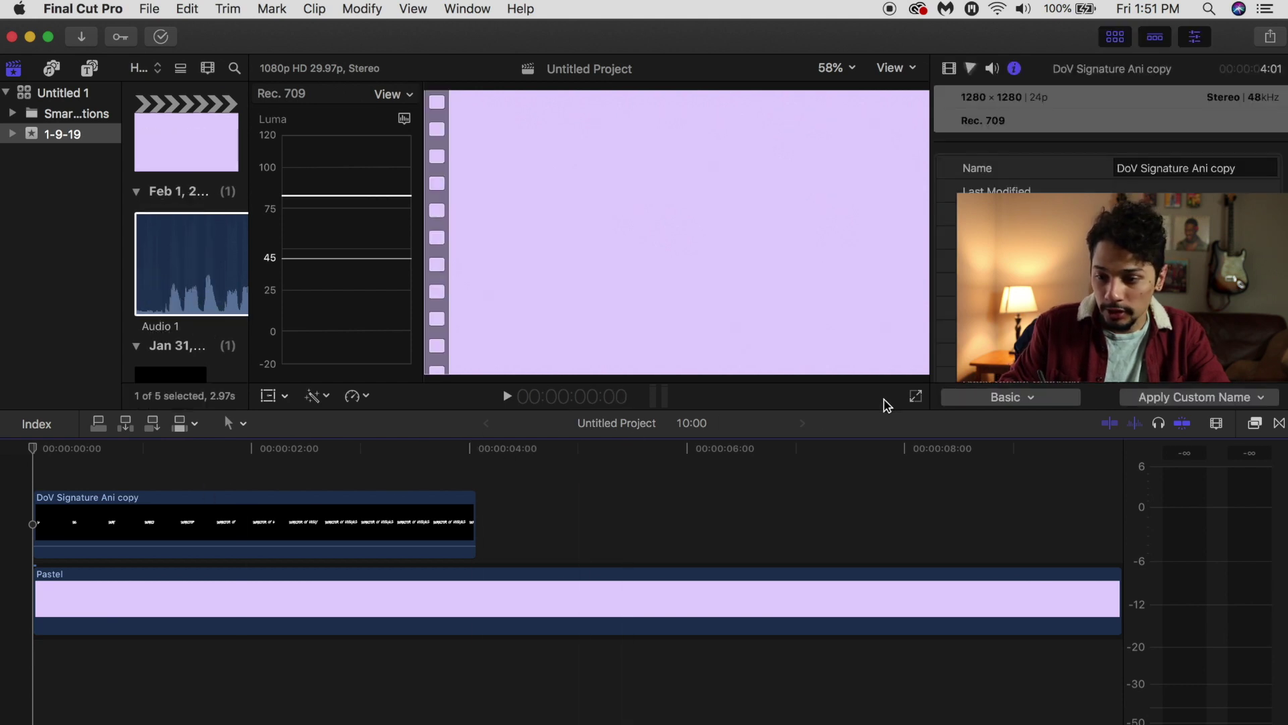
Step: Play the exported signature animation full screen in Final Cut Pro's viewer
click(916, 397)
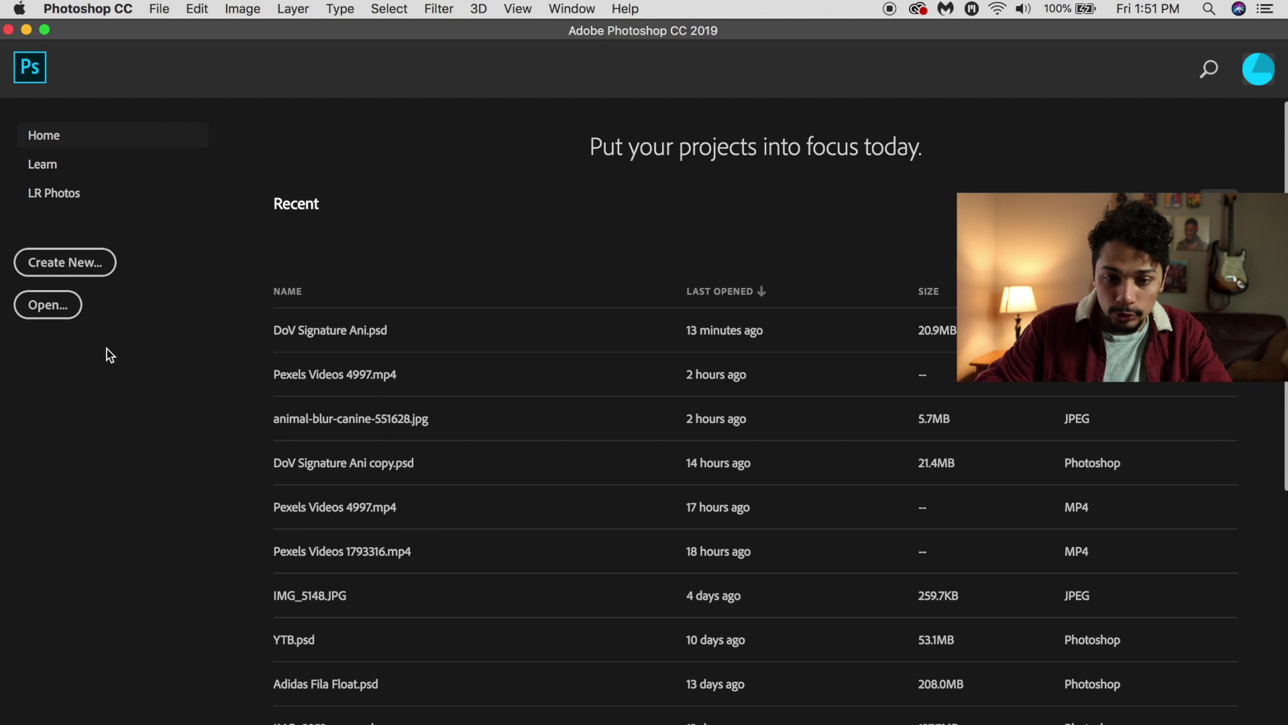
Step: Open Pexels Videos 4997.mp4 from Ep 2 and scrub the footage to about 4 seconds
click(53, 312)
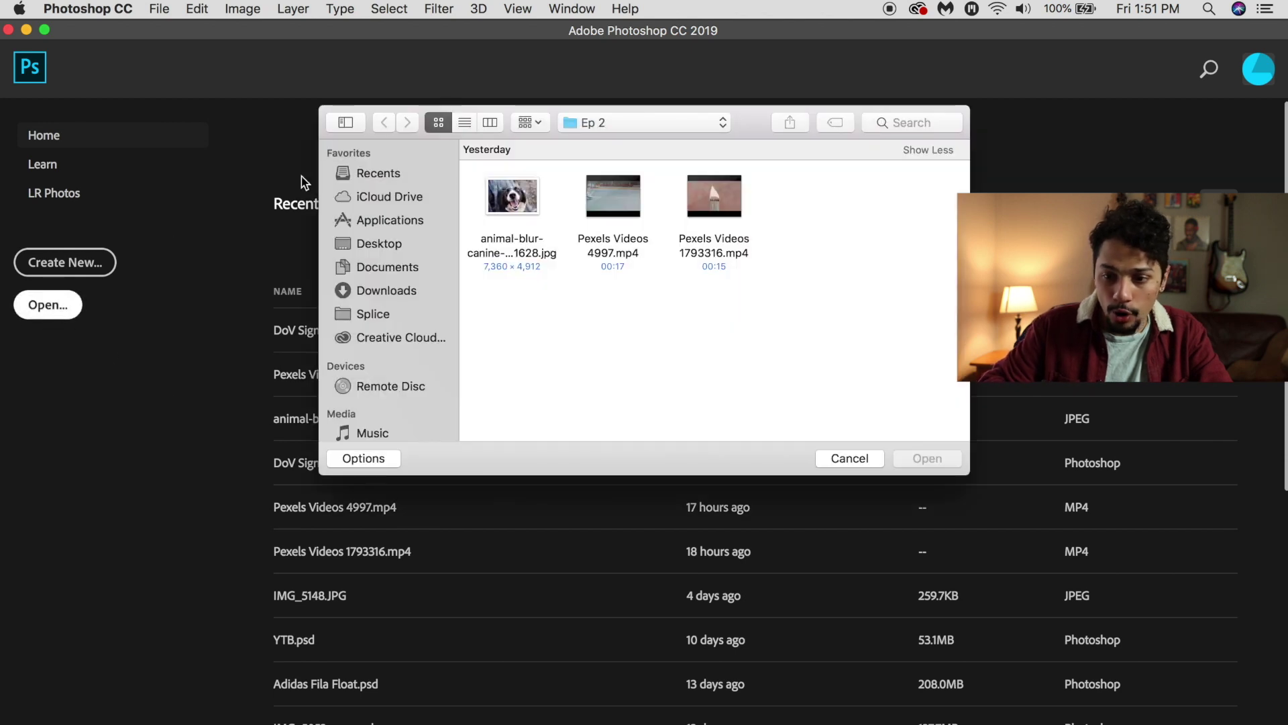
click(627, 213)
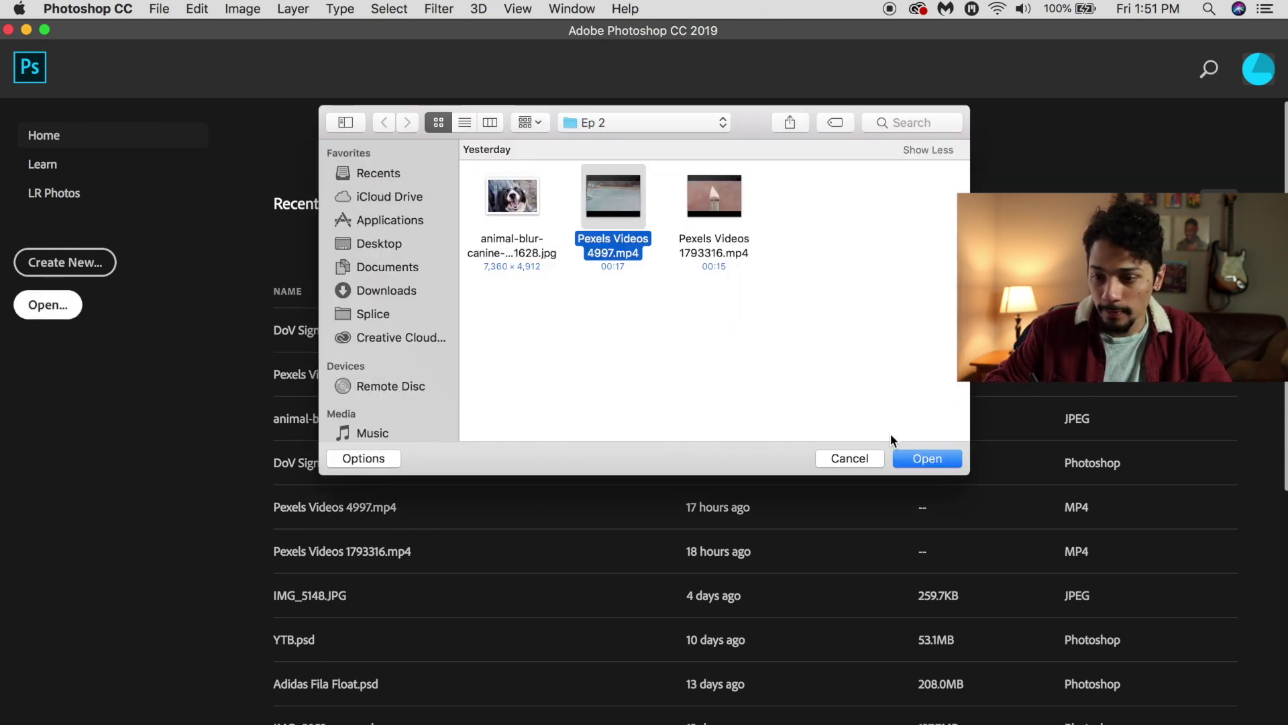
click(936, 459)
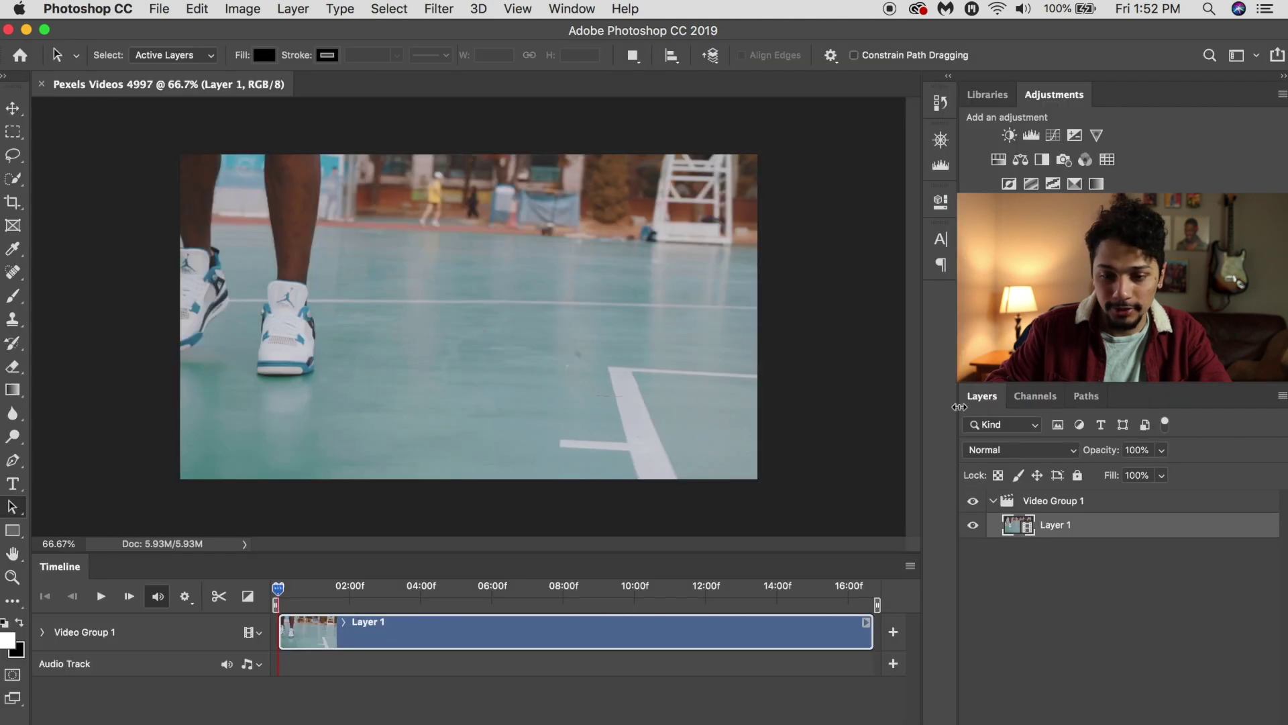
drag(279, 589, 407, 599)
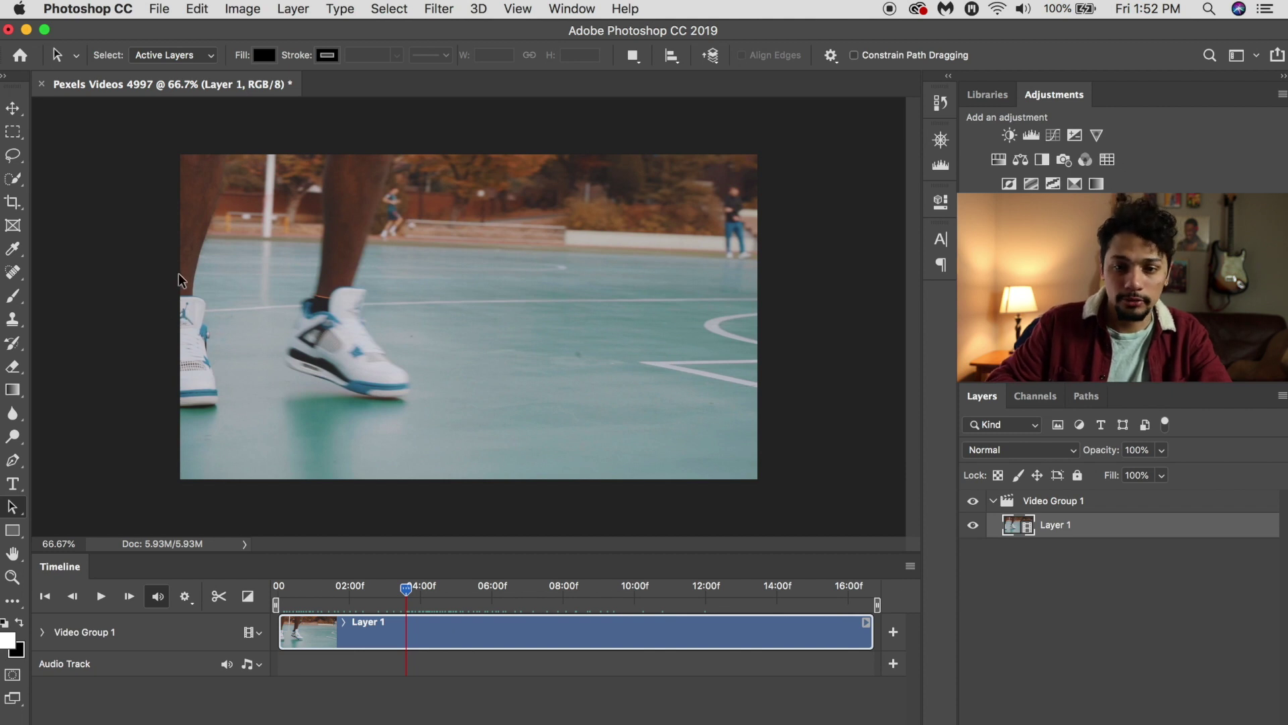
Step: Open the dog photo animal-blur-canine-551628.jpg
click(163, 16)
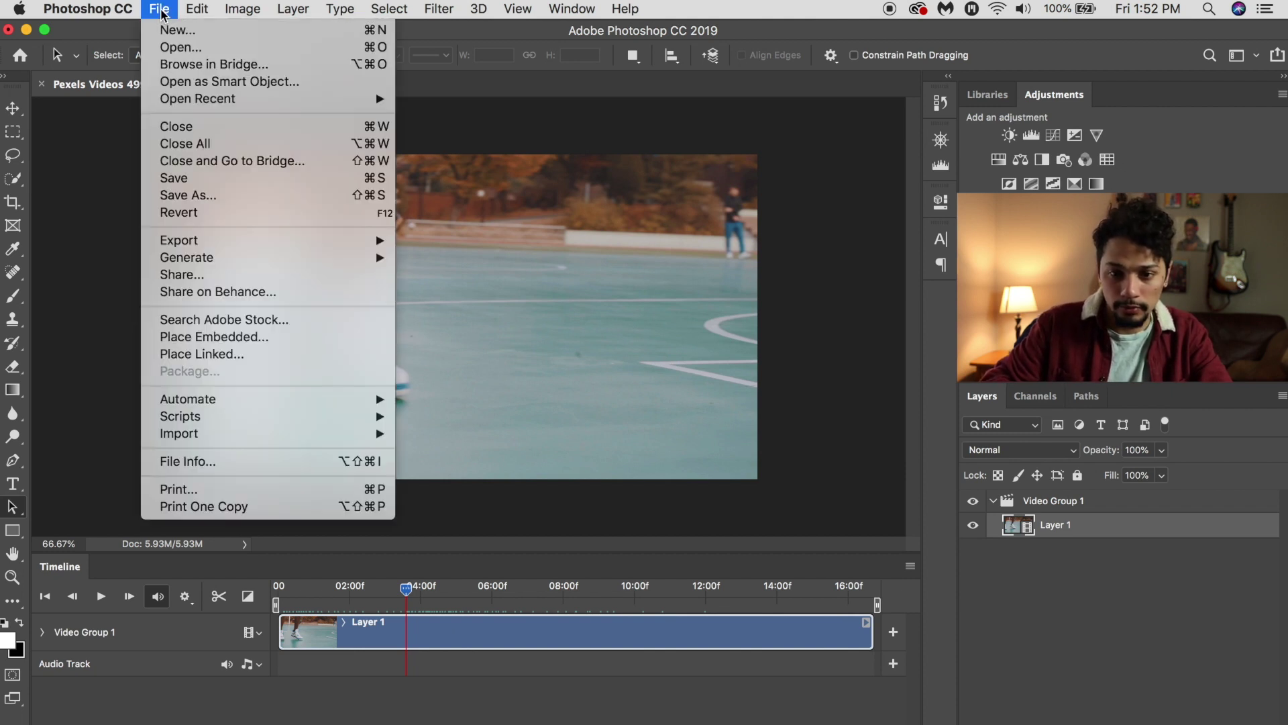
click(199, 48)
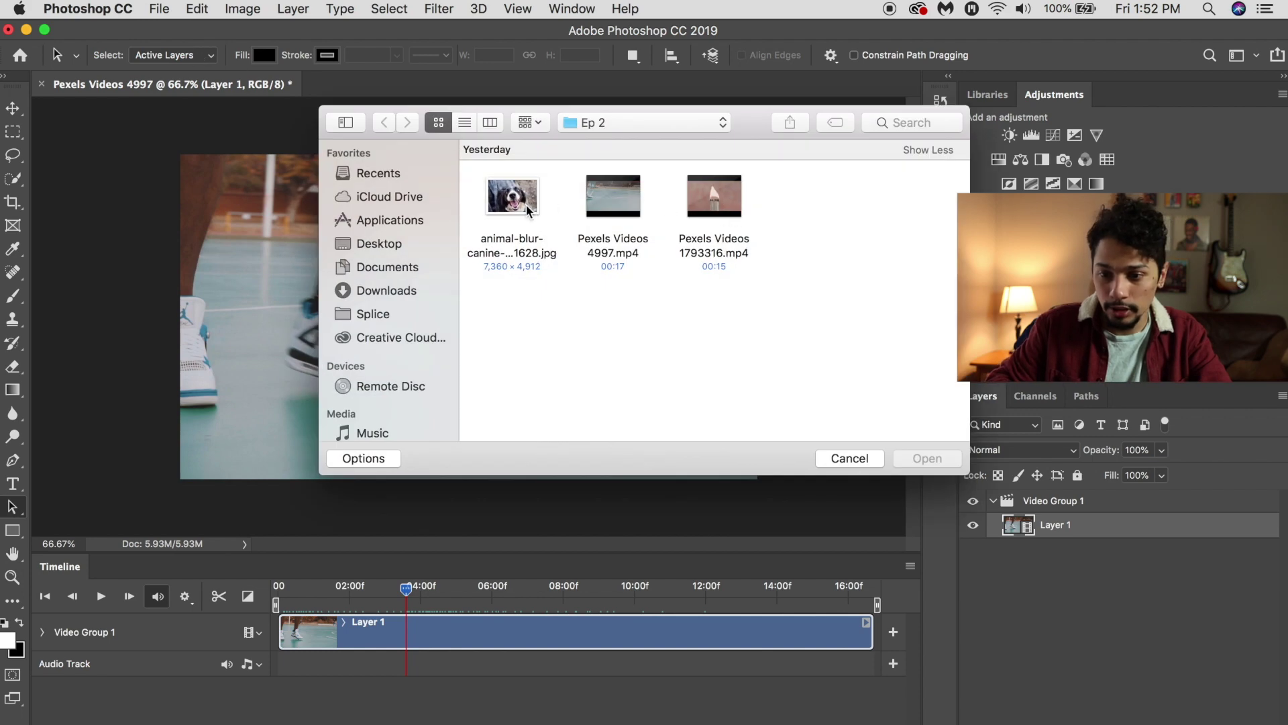
click(527, 211)
click(924, 459)
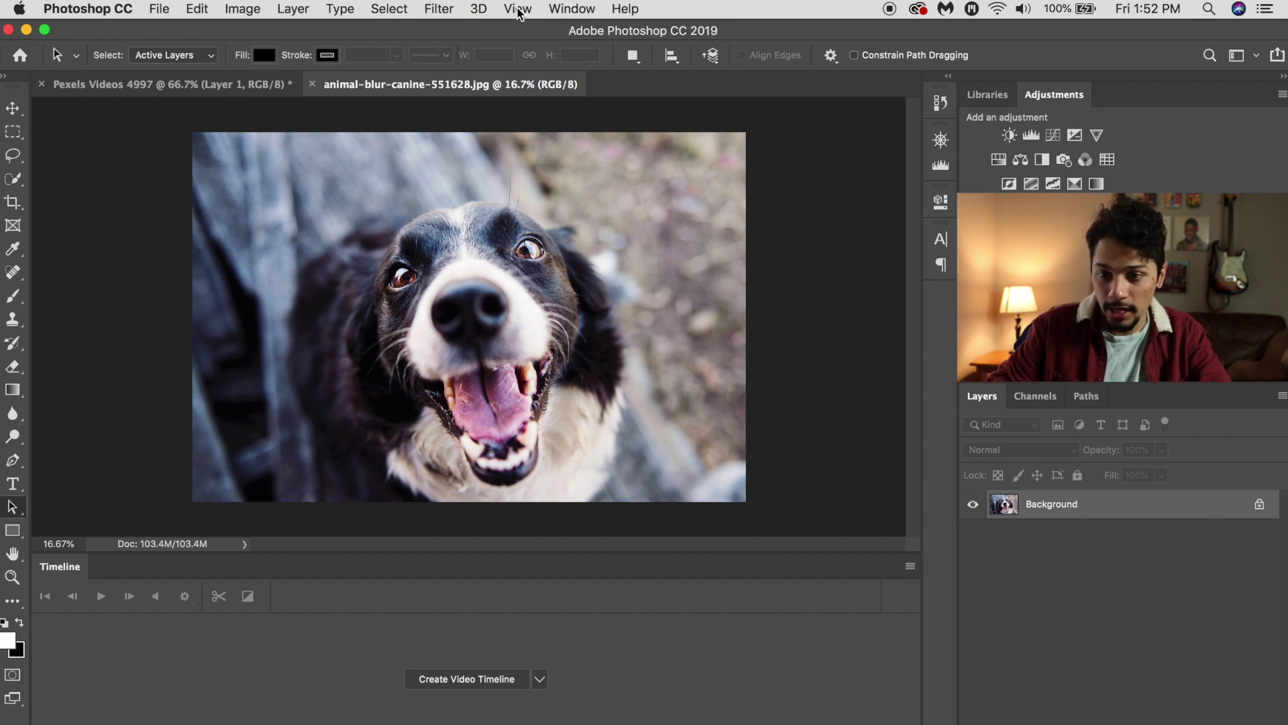
Step: Show the Timeline panel and create a five-second video timeline for the dog photo
click(555, 10)
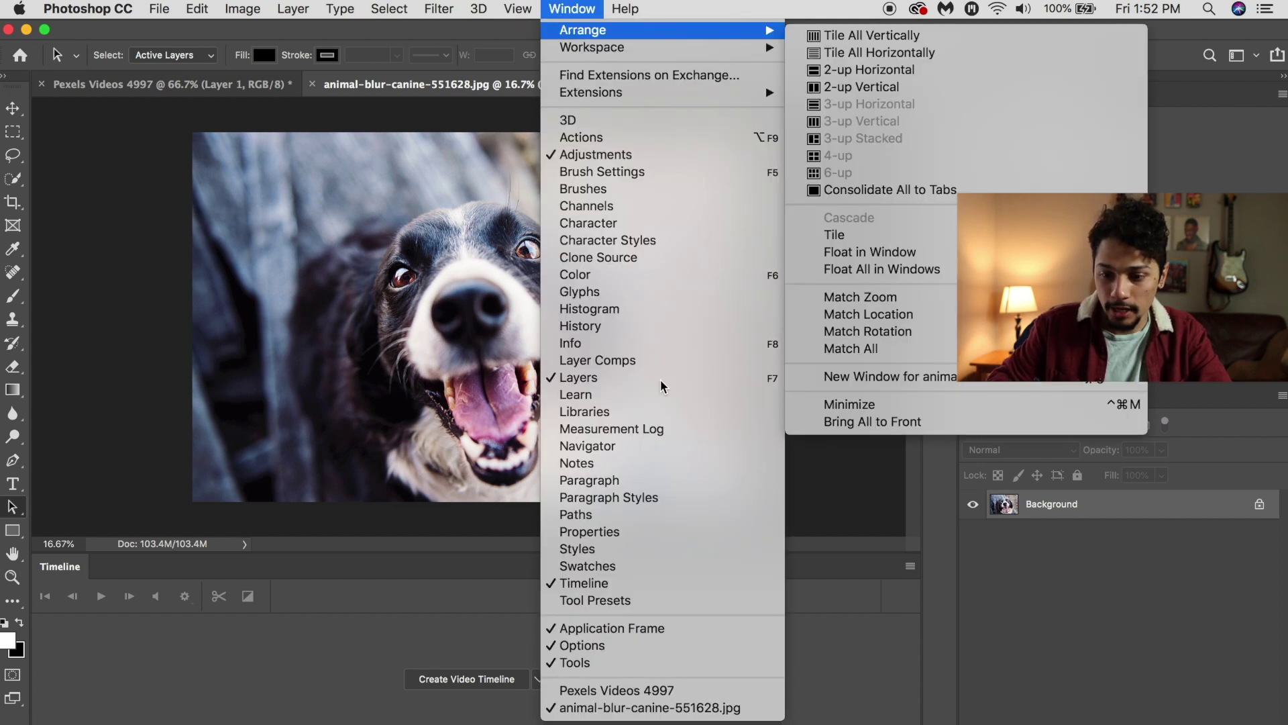
click(596, 583)
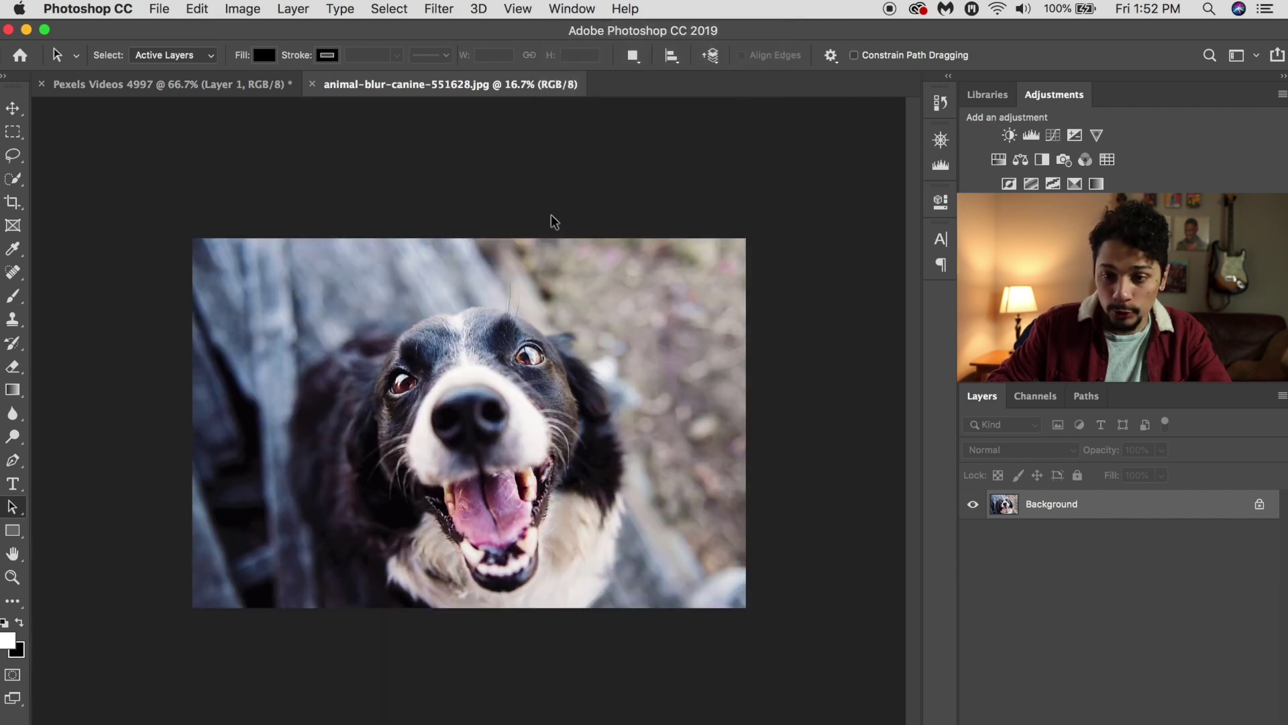
click(567, 10)
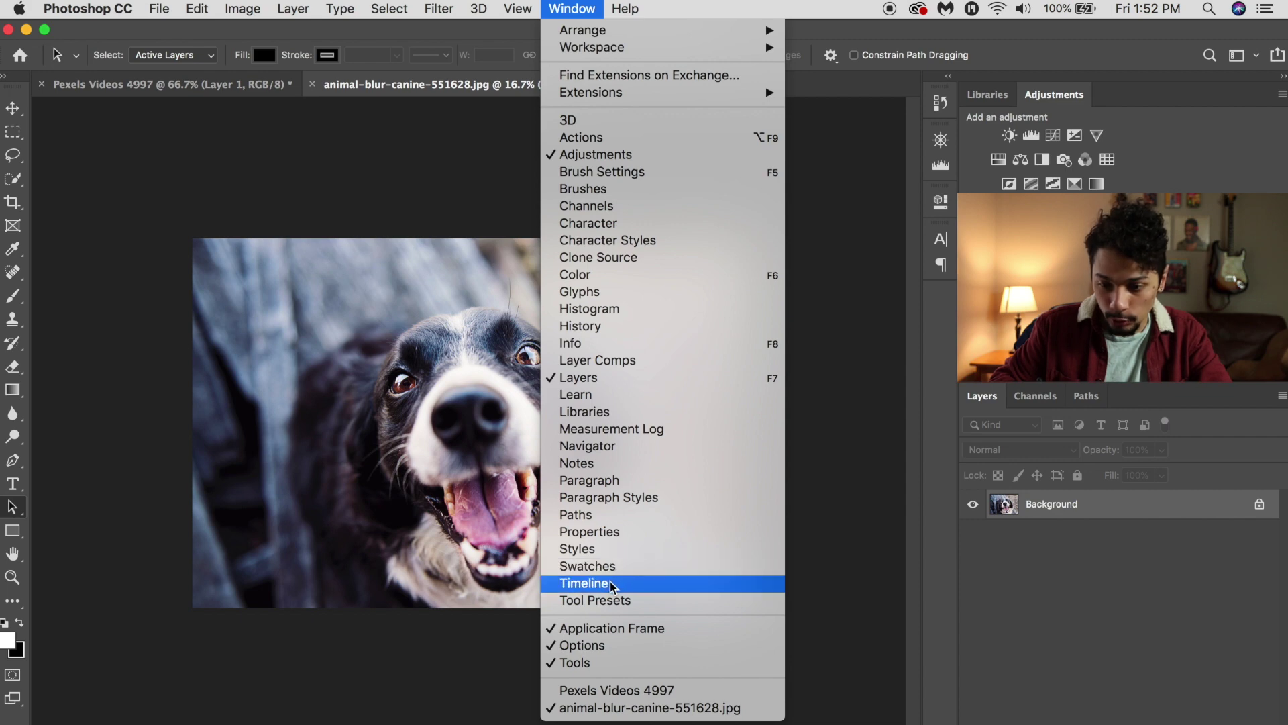
click(612, 589)
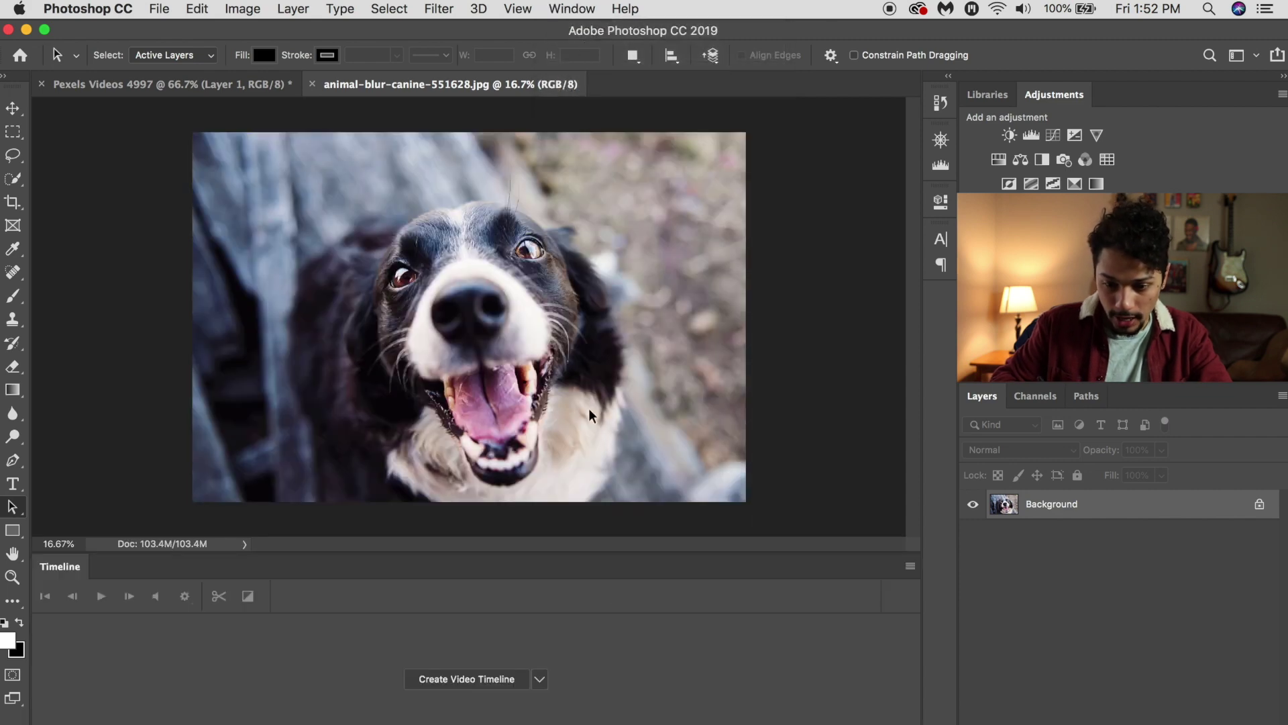
click(475, 681)
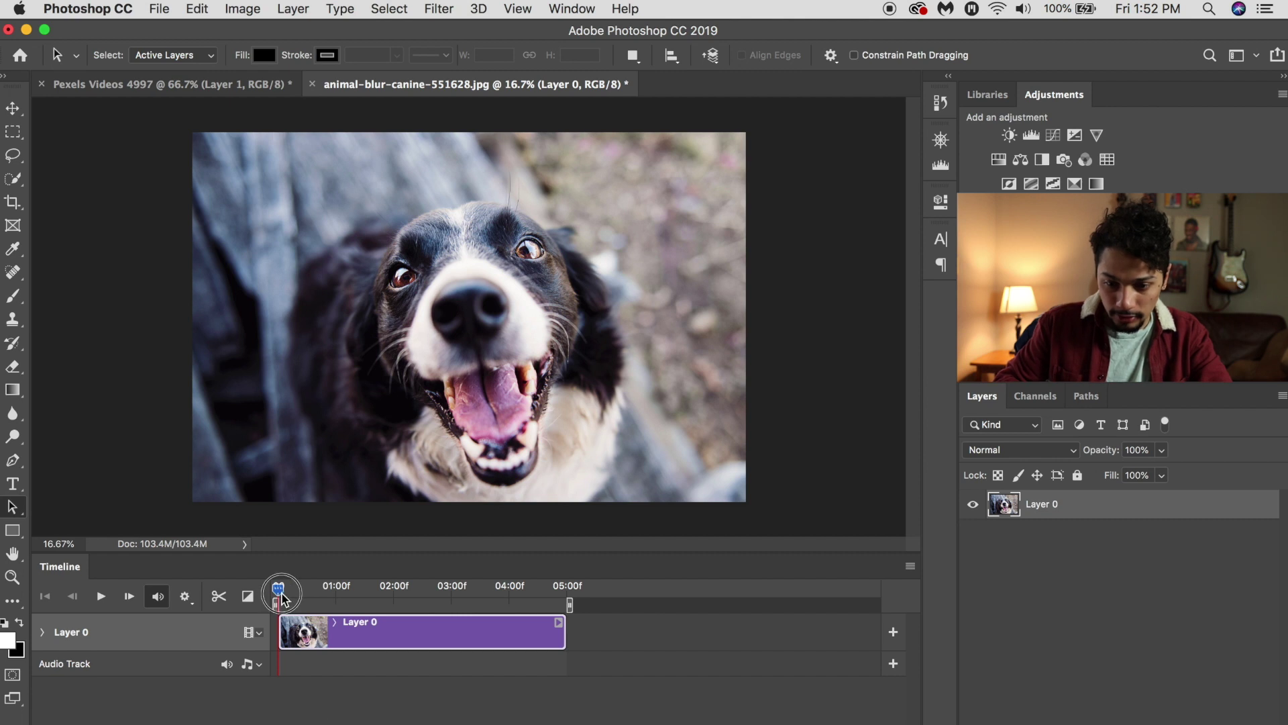
drag(281, 596, 316, 610)
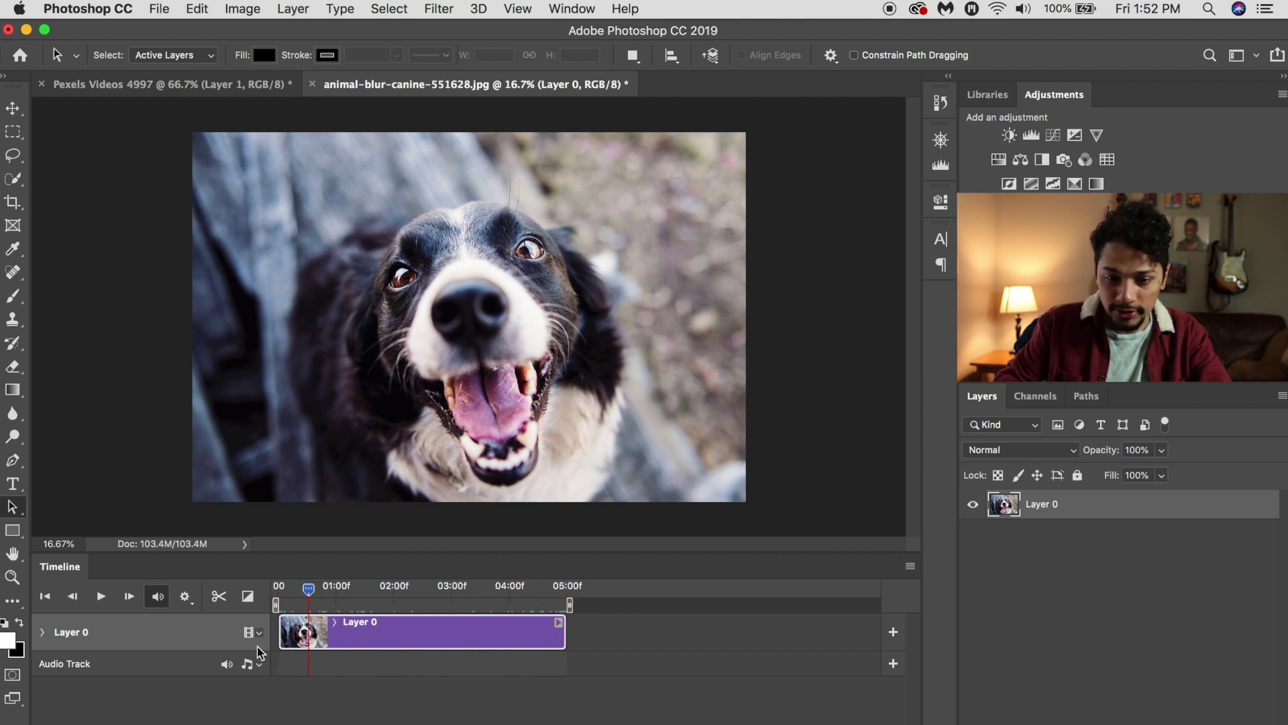
Step: Set the timeline frame rate to 24 fps
click(911, 567)
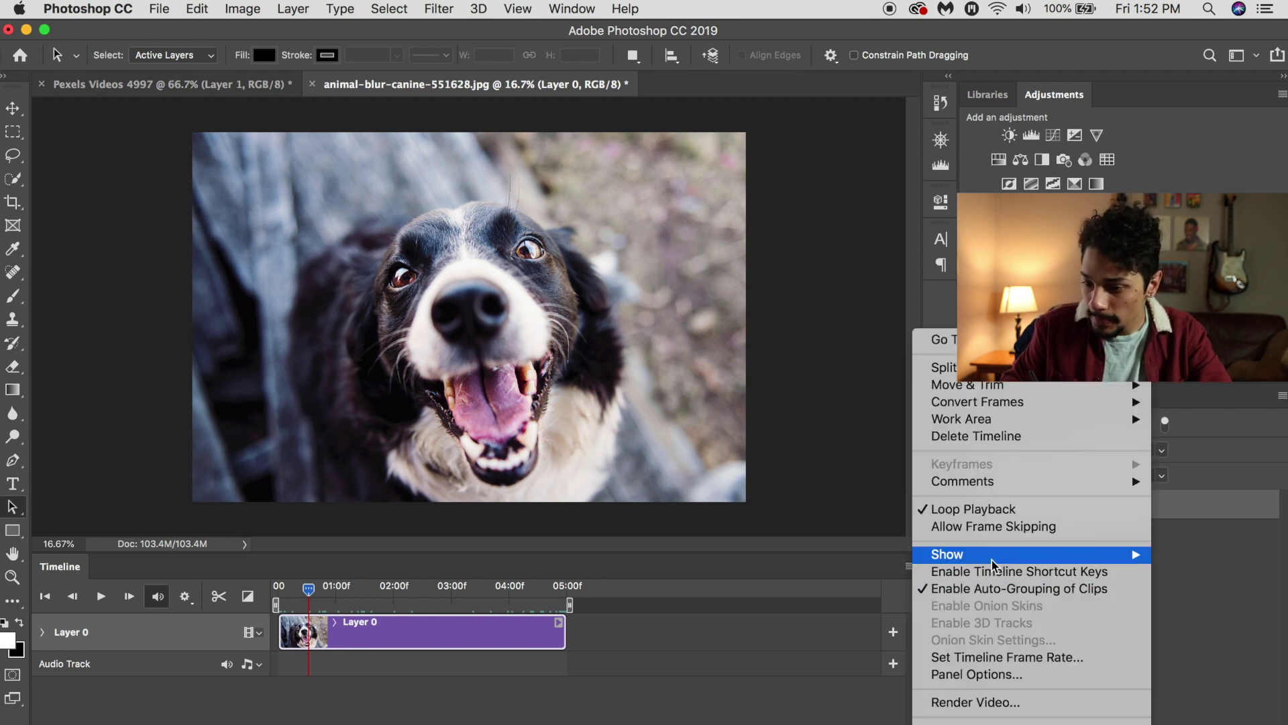
click(1044, 664)
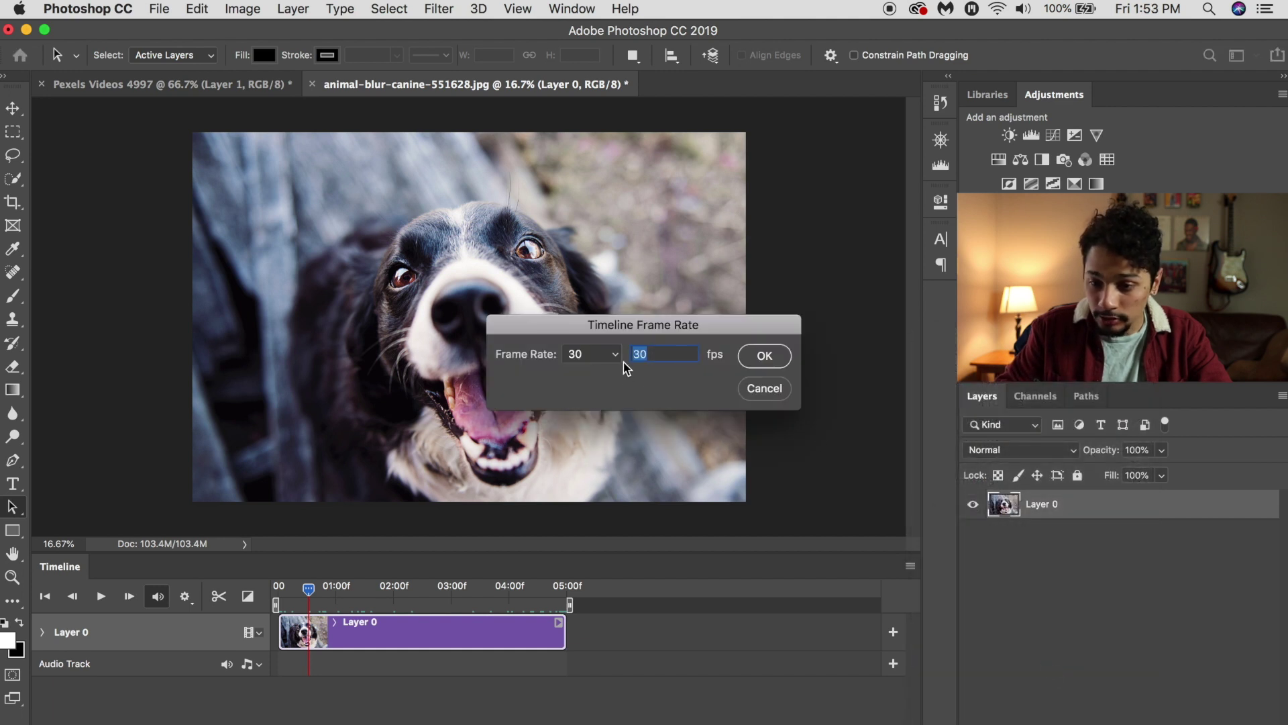
click(613, 369)
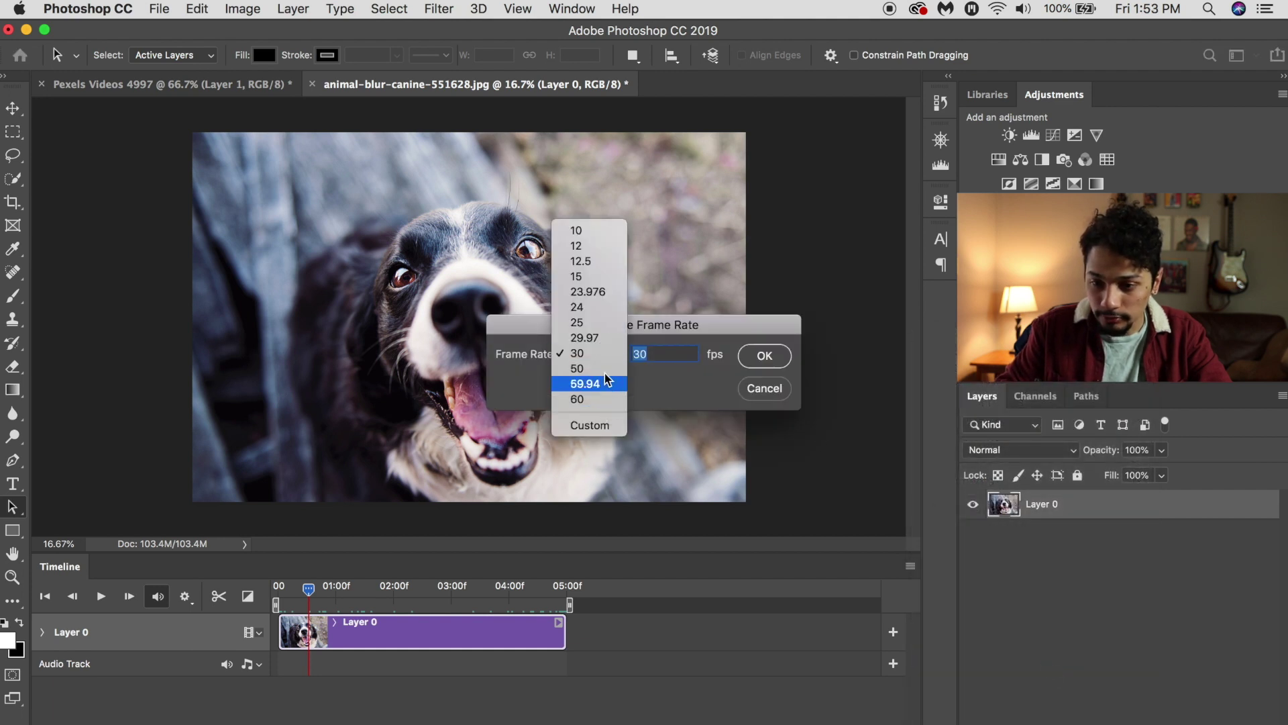
click(589, 307)
click(758, 355)
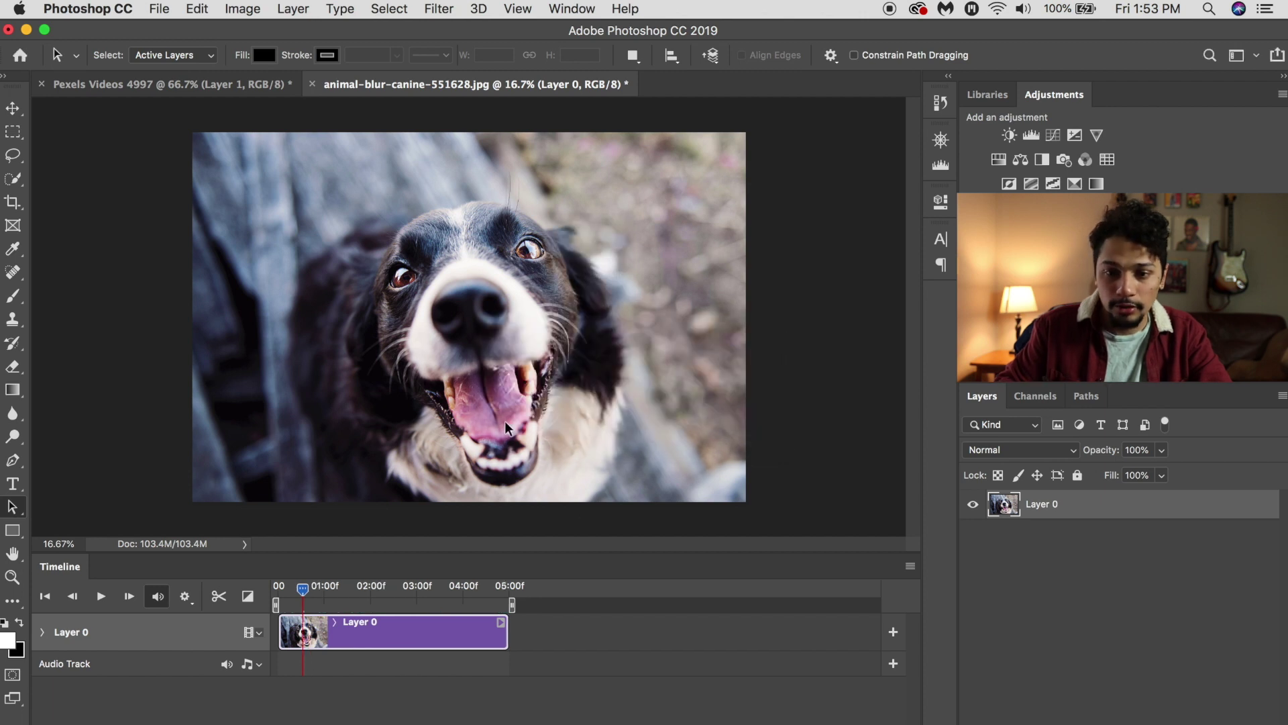
Step: Go back to the basketball document and add a blank video layer above the footage
click(239, 92)
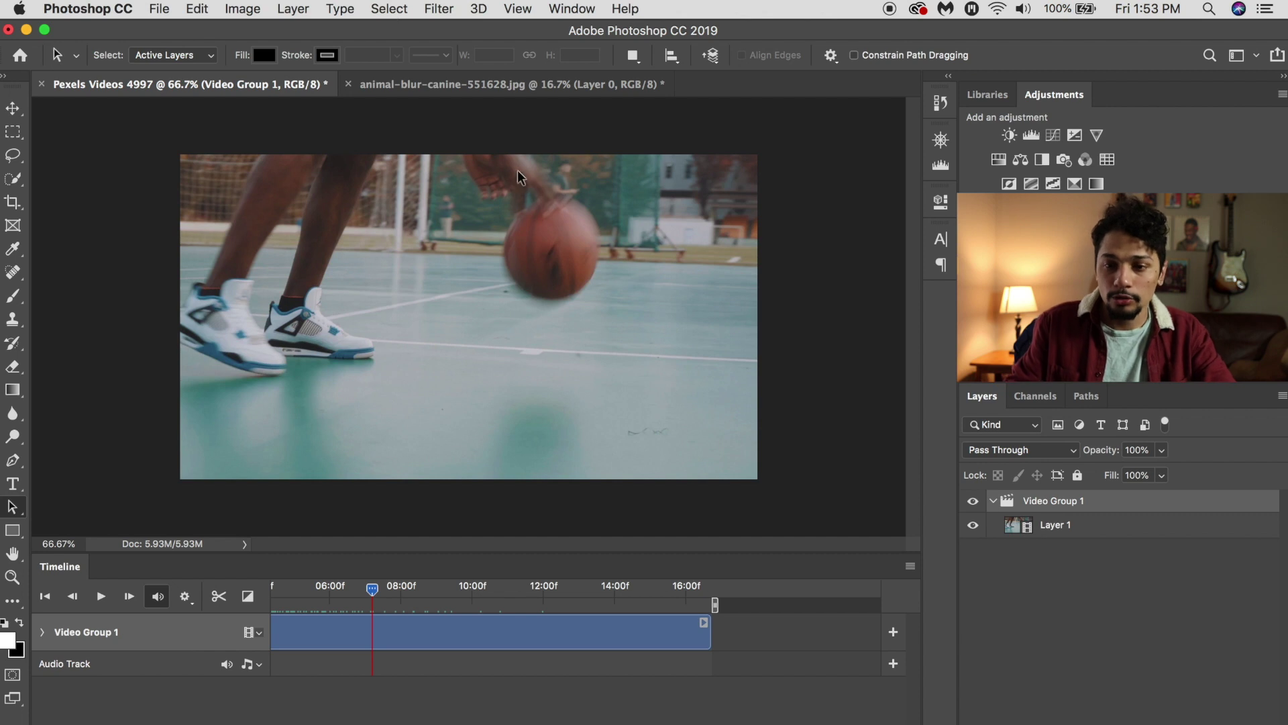
click(439, 86)
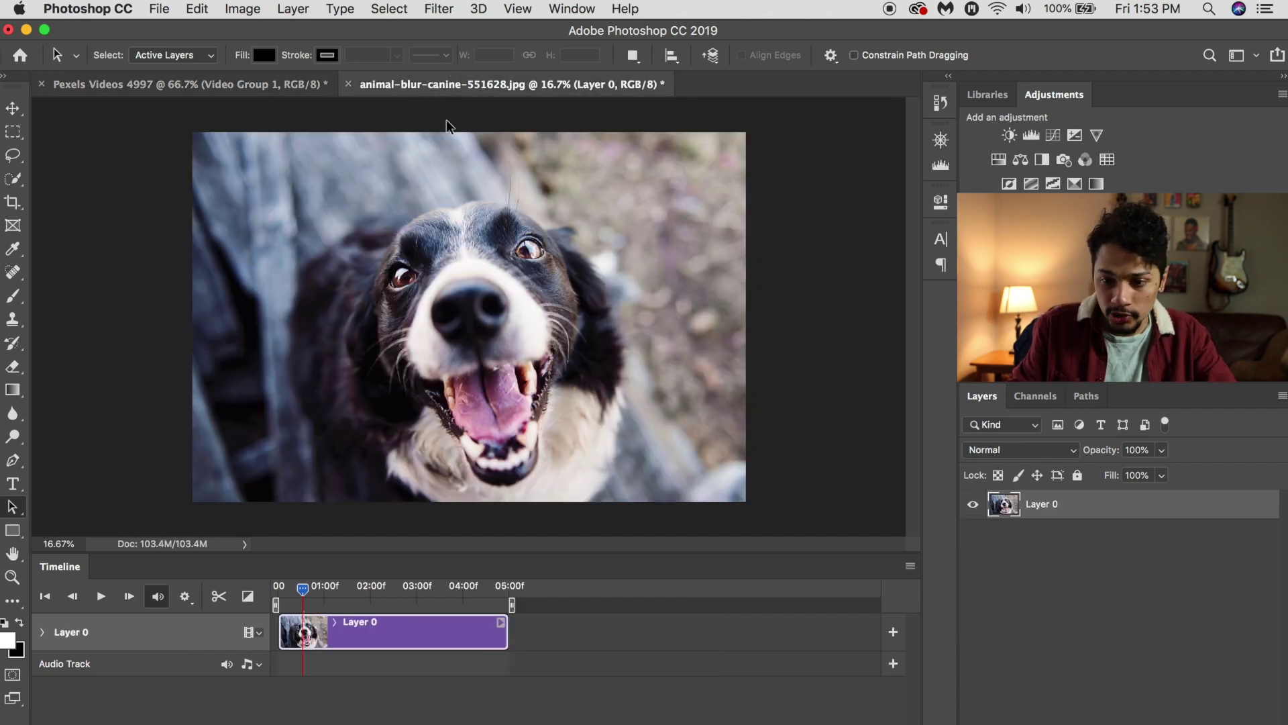
click(255, 98)
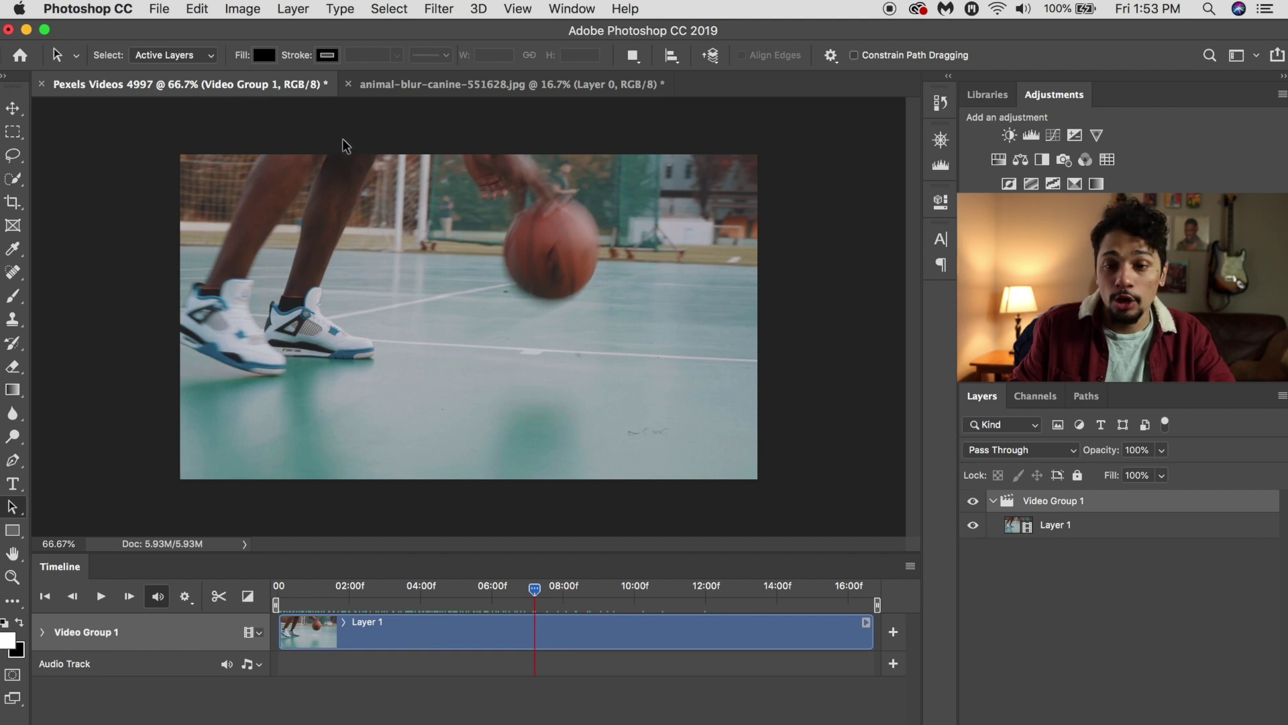
click(293, 9)
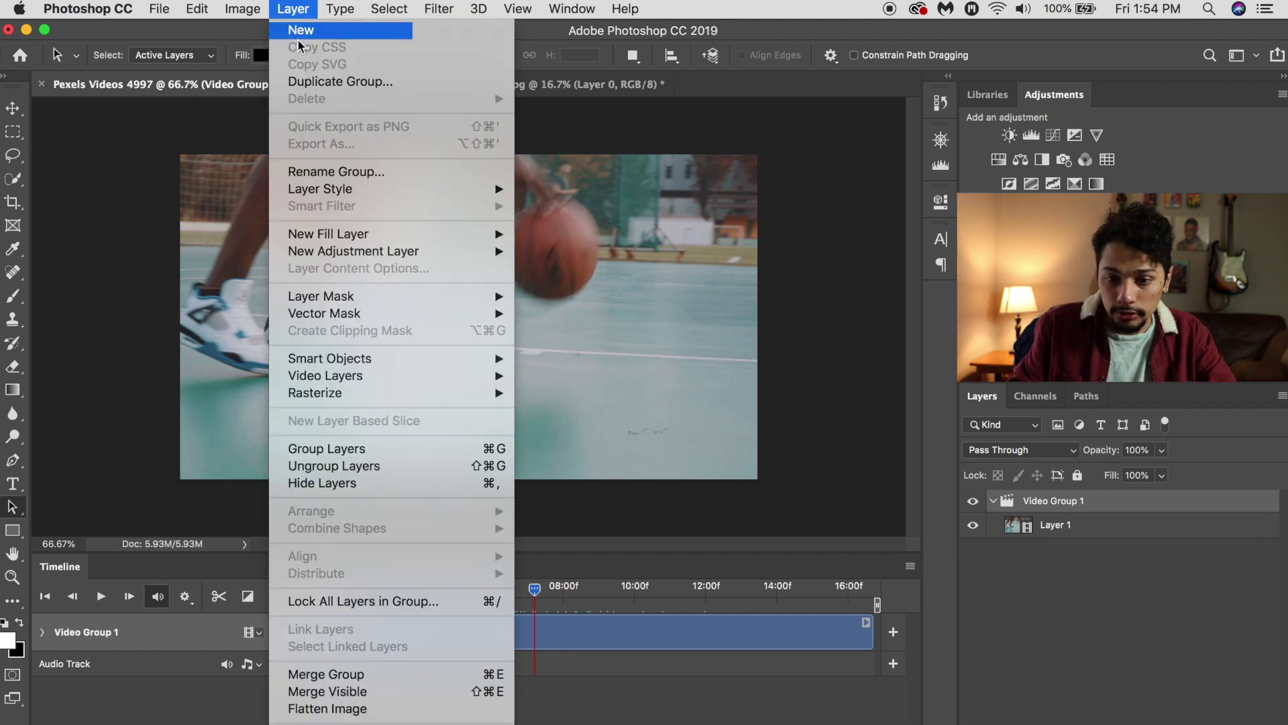
mouse_move(445, 380)
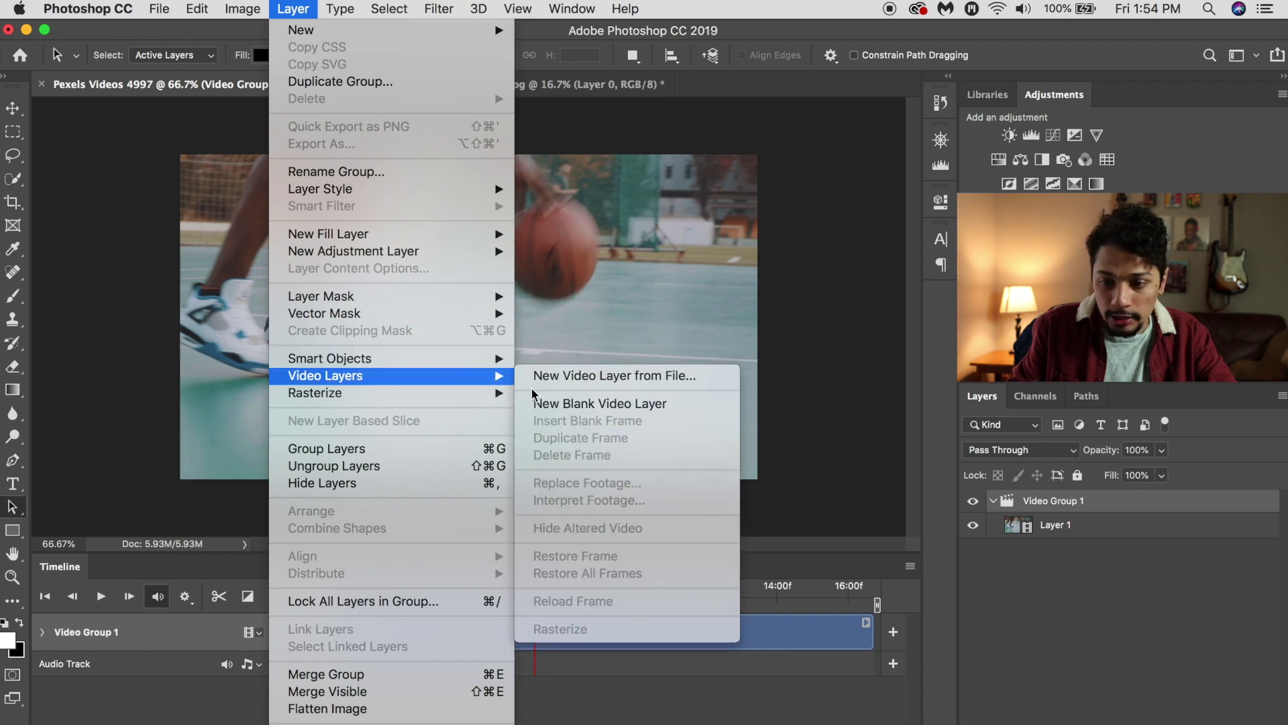
click(575, 408)
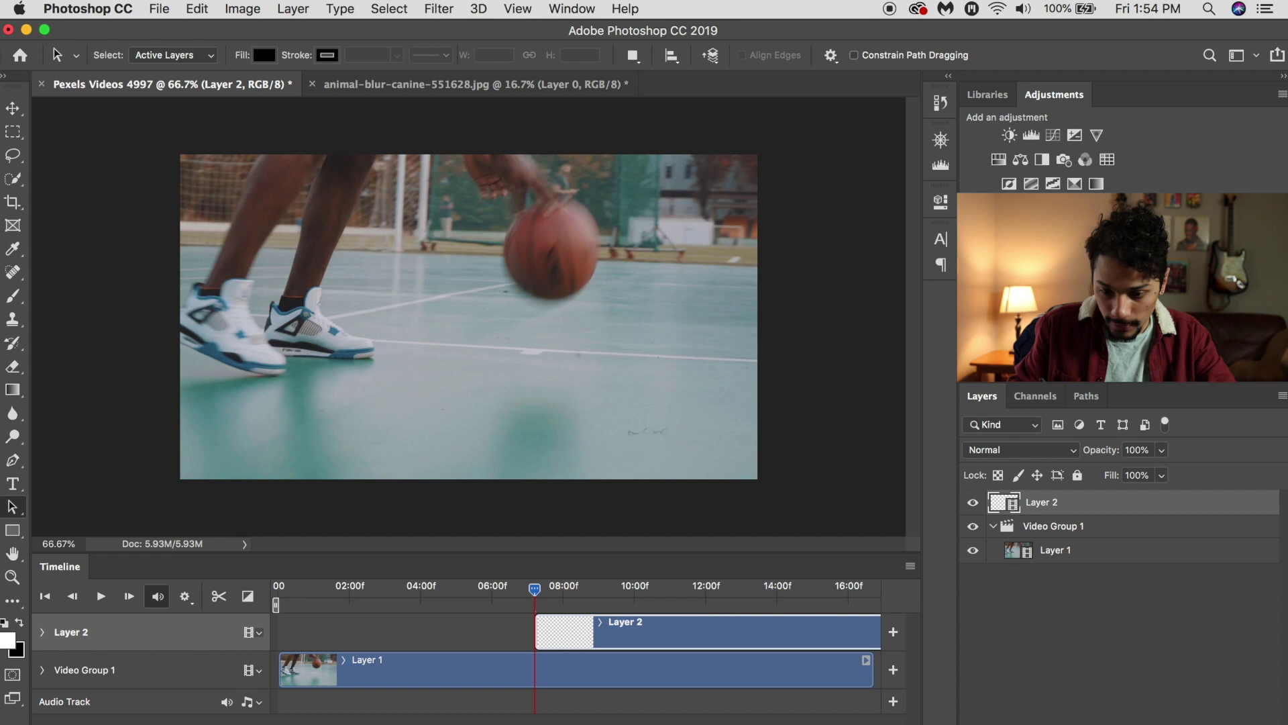
Step: Scrub the footage and select the Layer 2 clip at the video's start
scroll(575, 647, right, 6)
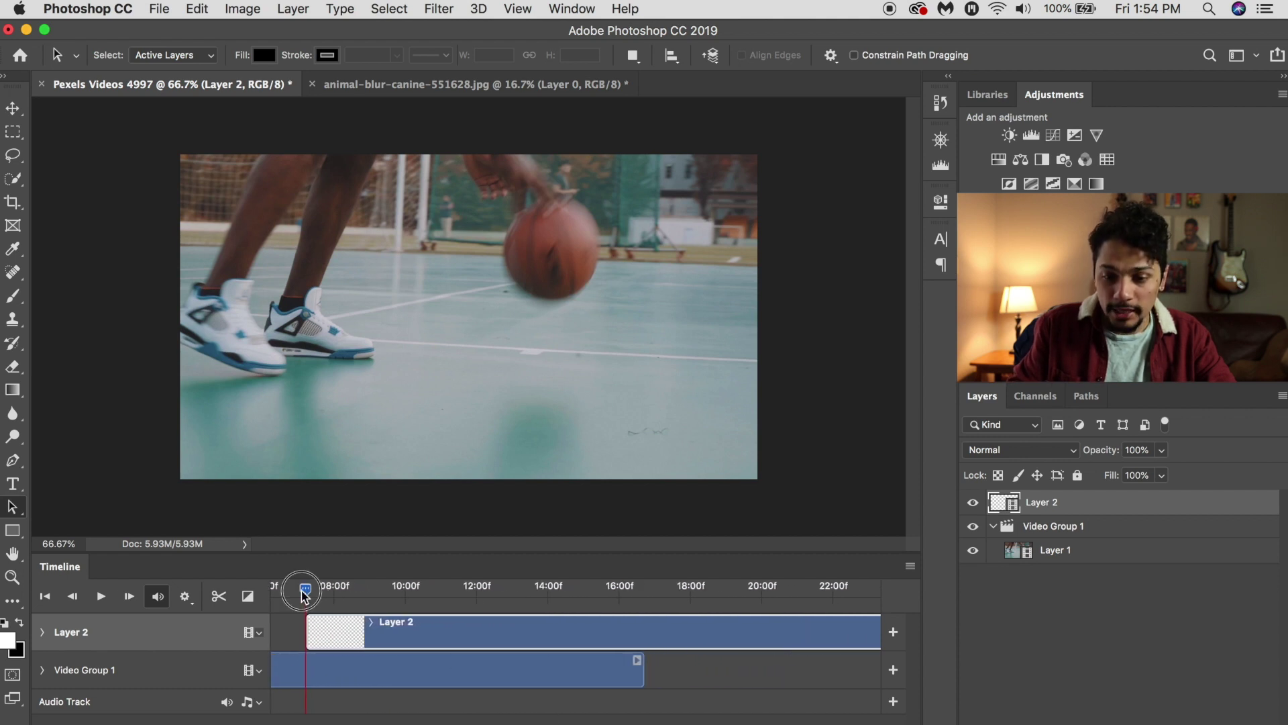
drag(305, 588, 390, 597)
click(488, 621)
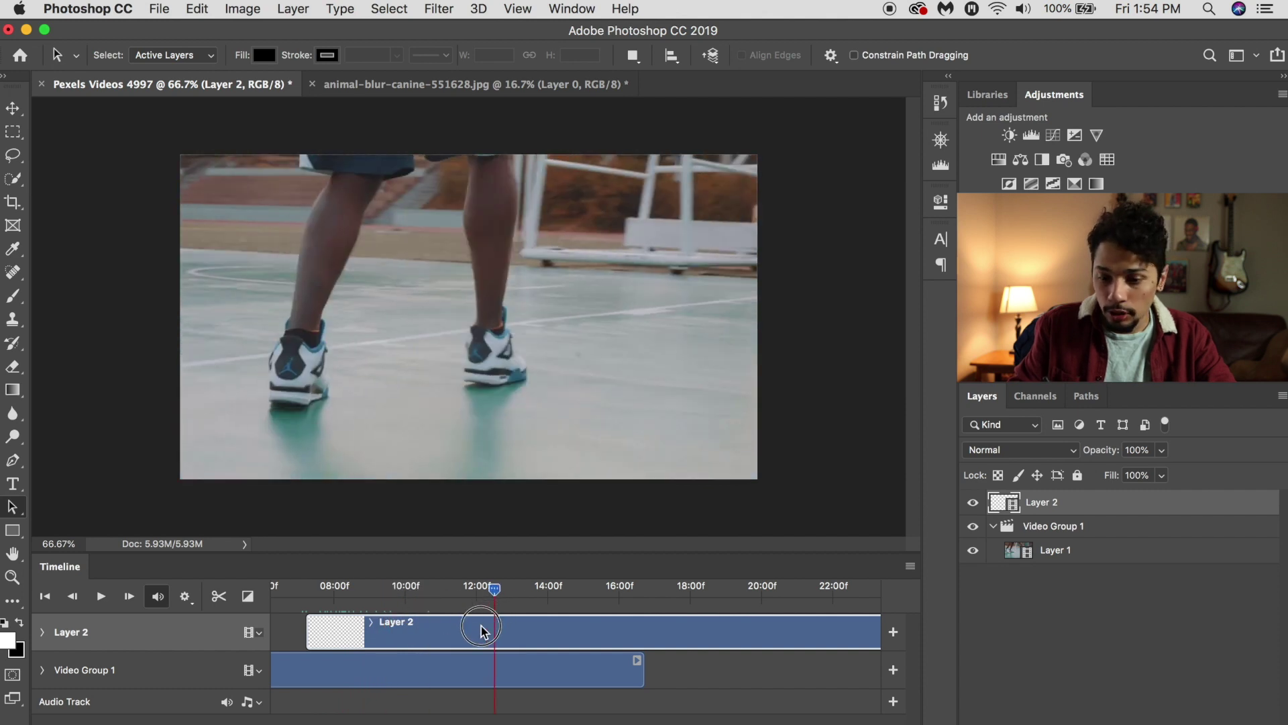
click(460, 622)
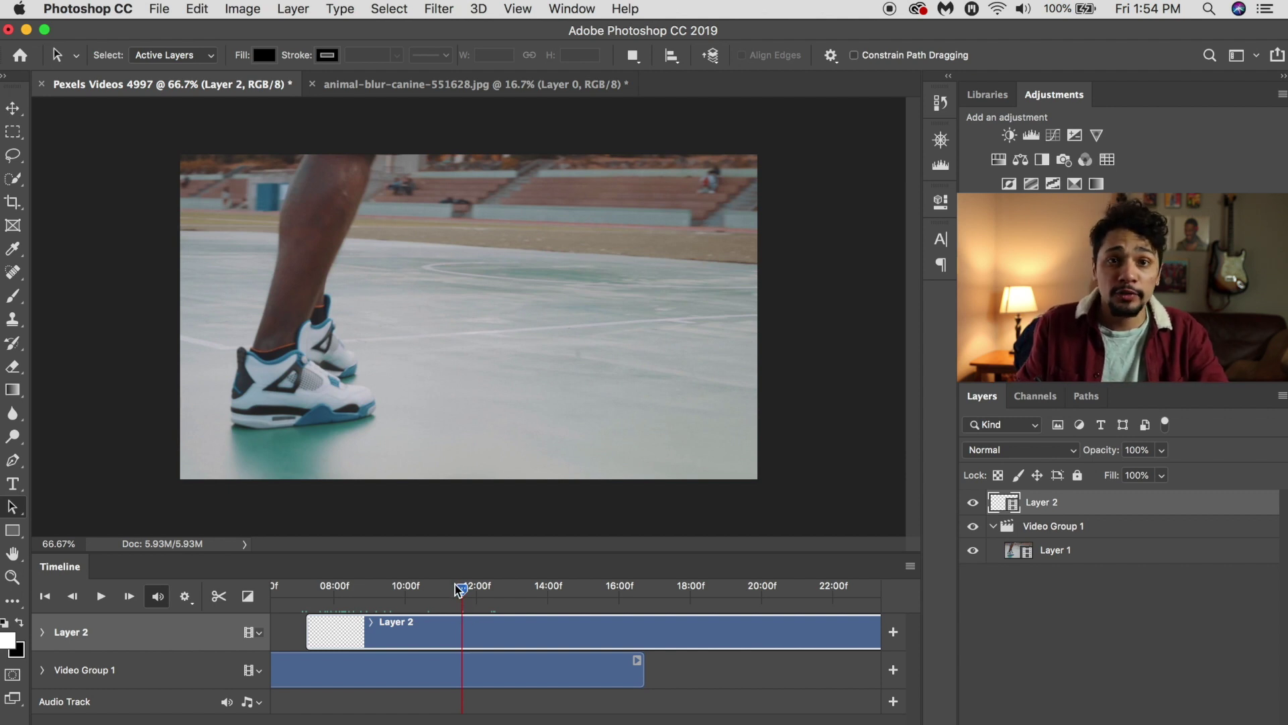
mouse_move(459, 590)
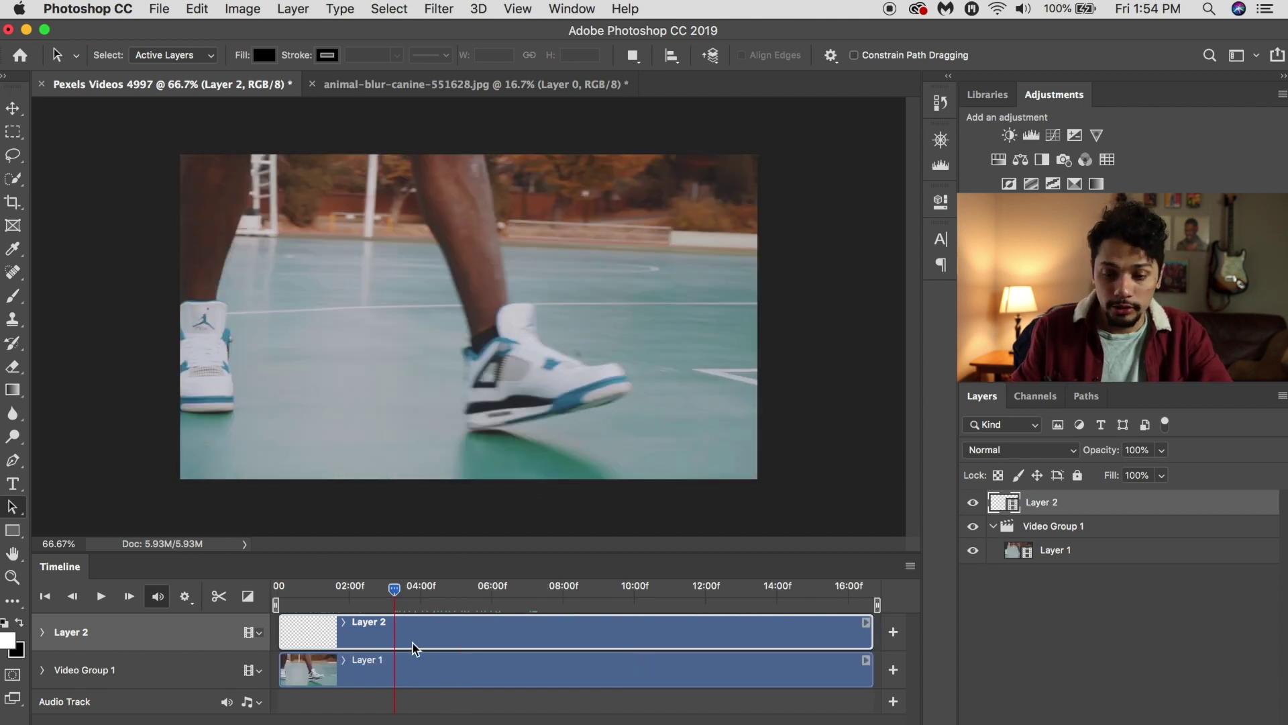
Step: Move Layer 2's clip to start near 04:00 and play back to check timing
scroll(575, 644, up, 5)
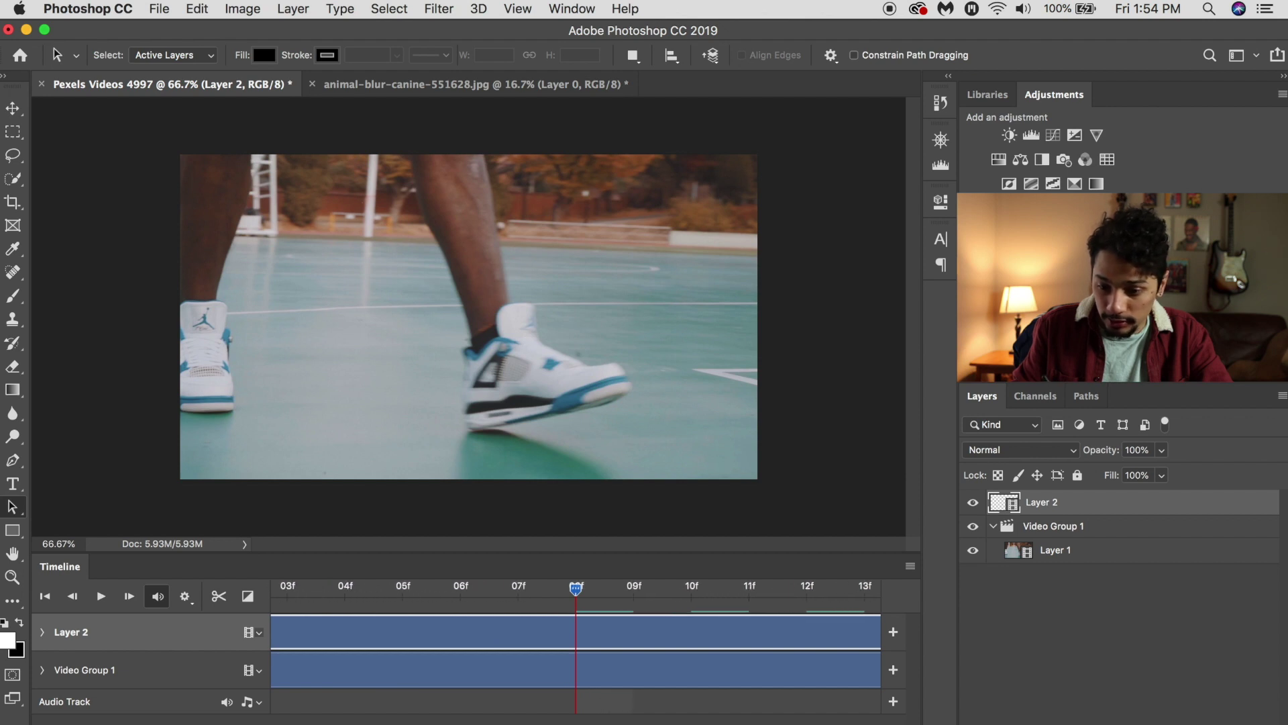
scroll(575, 644, right, 6)
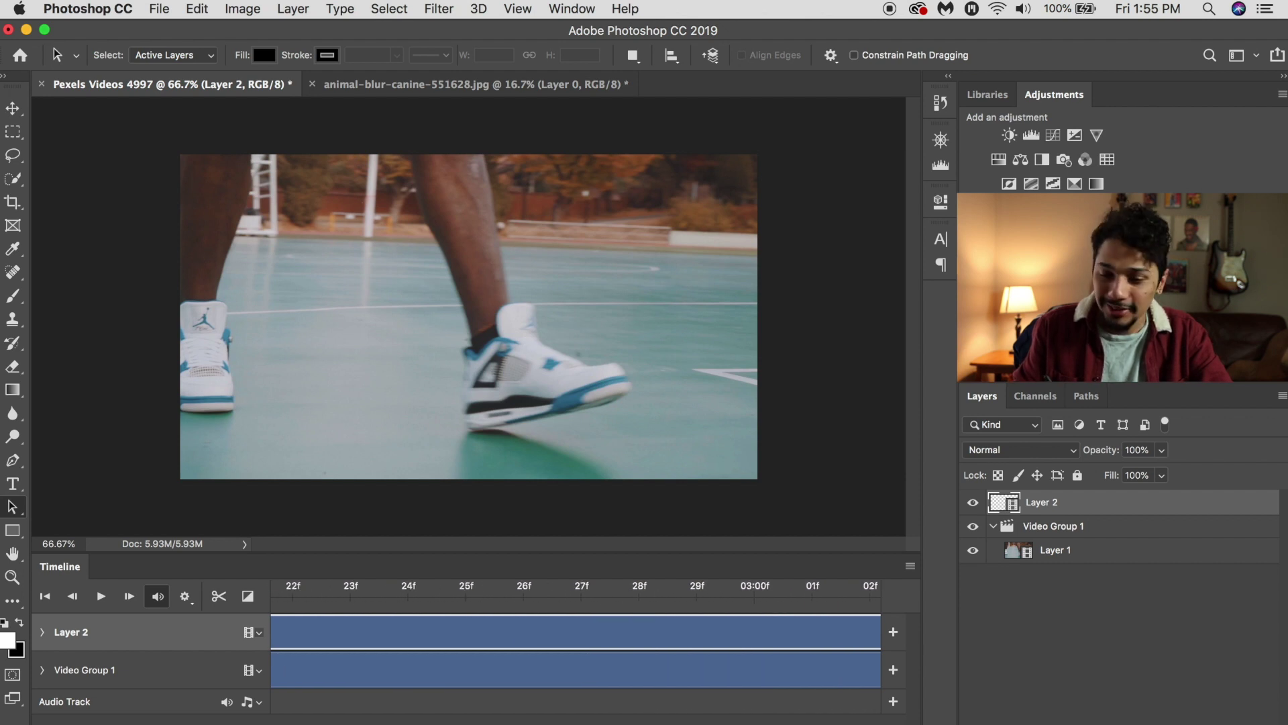
scroll(576, 644, left, 7)
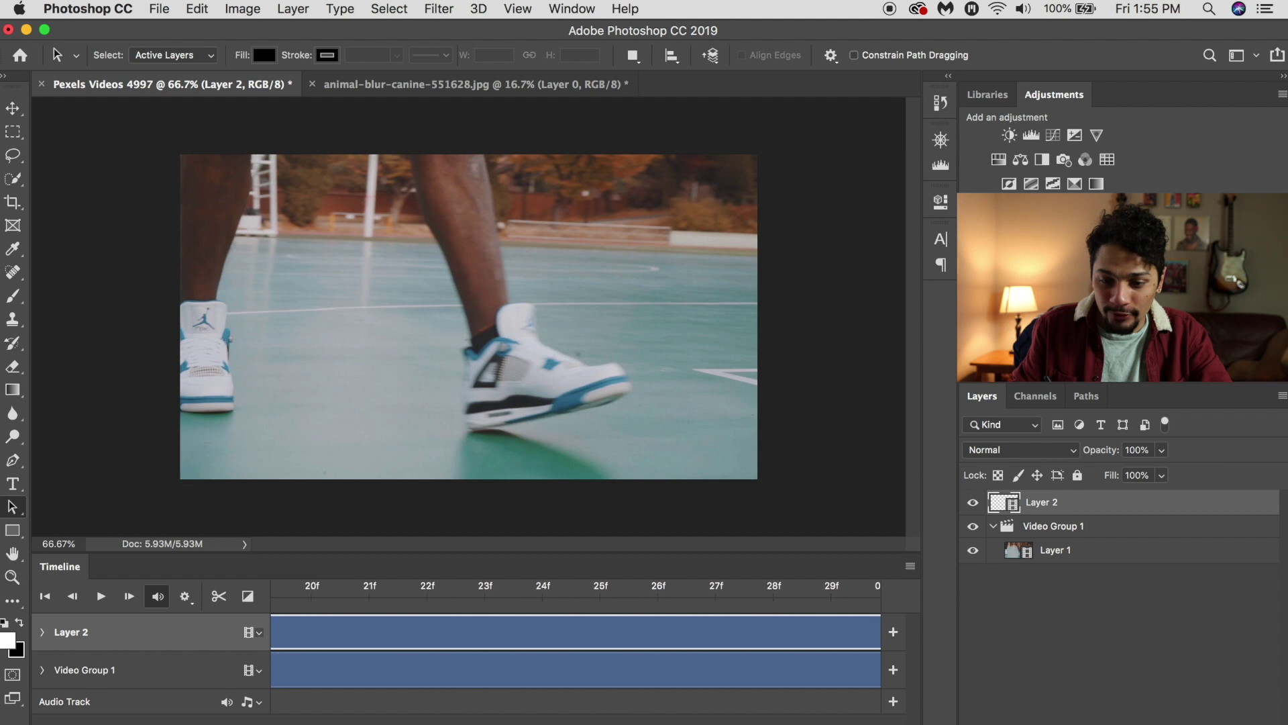
scroll(576, 645, left, 2)
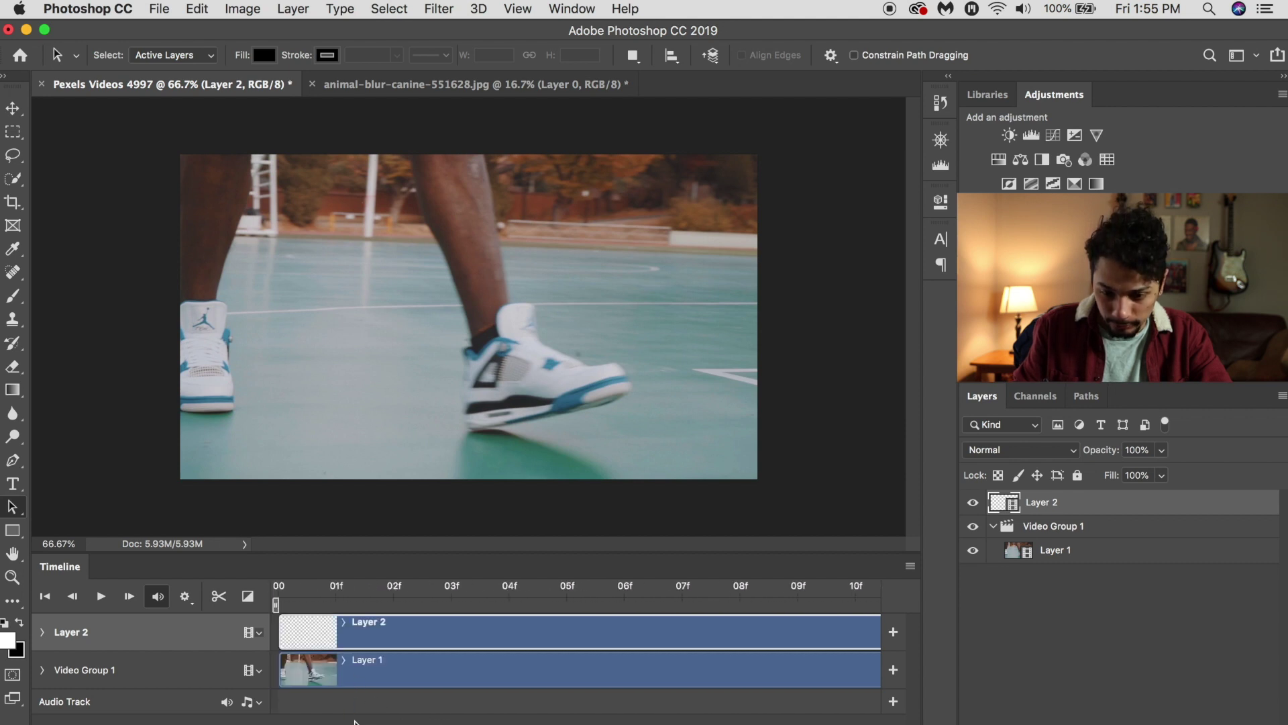
scroll(575, 644, down, 6)
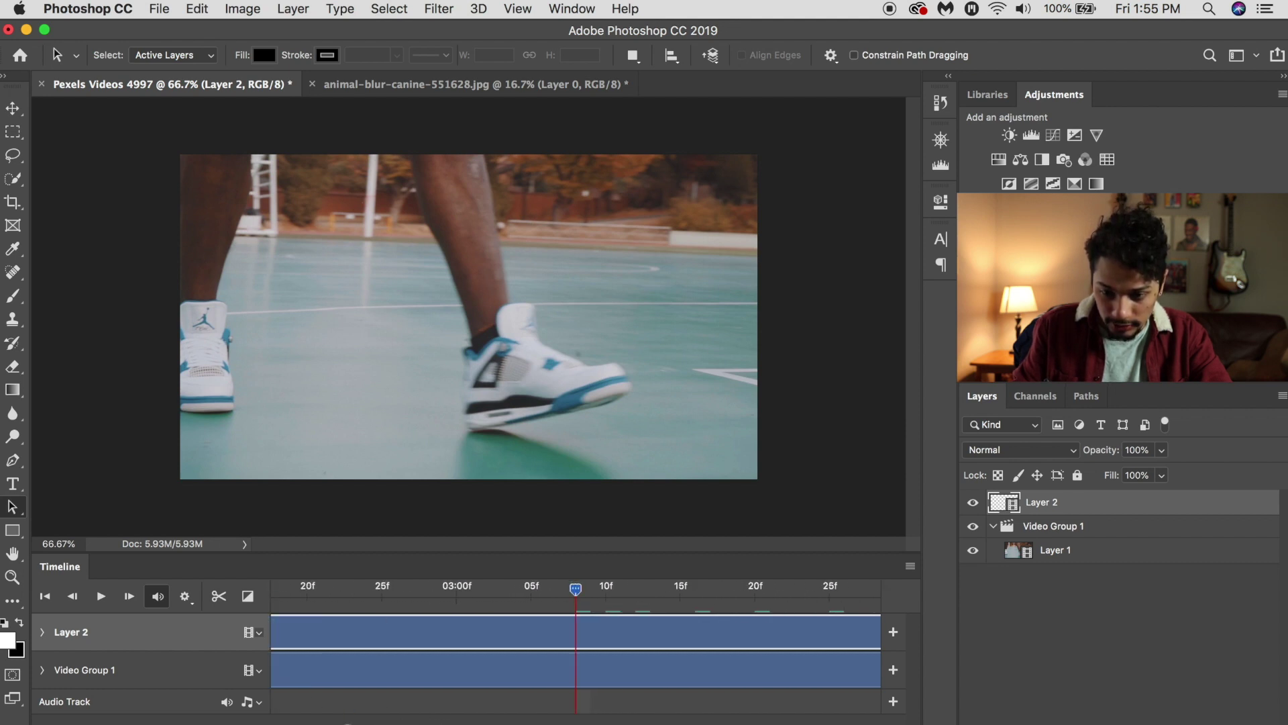
scroll(486, 614, down, 1)
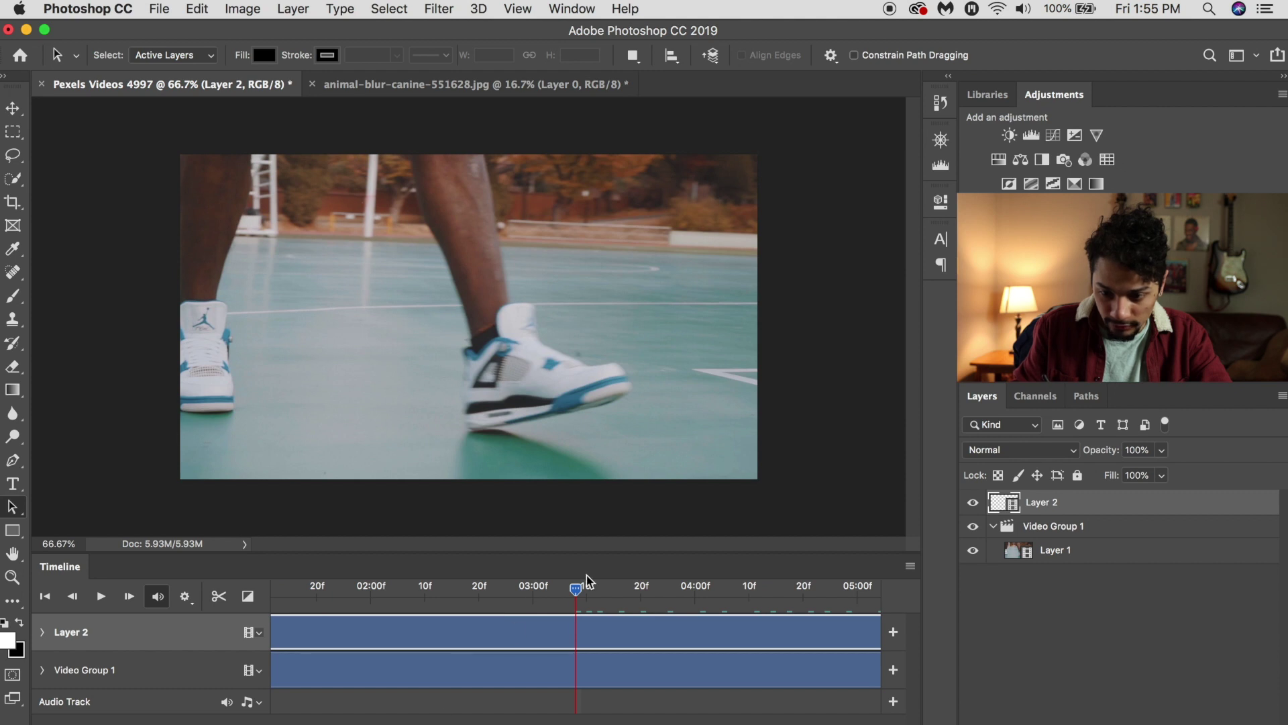
drag(586, 578, 407, 588)
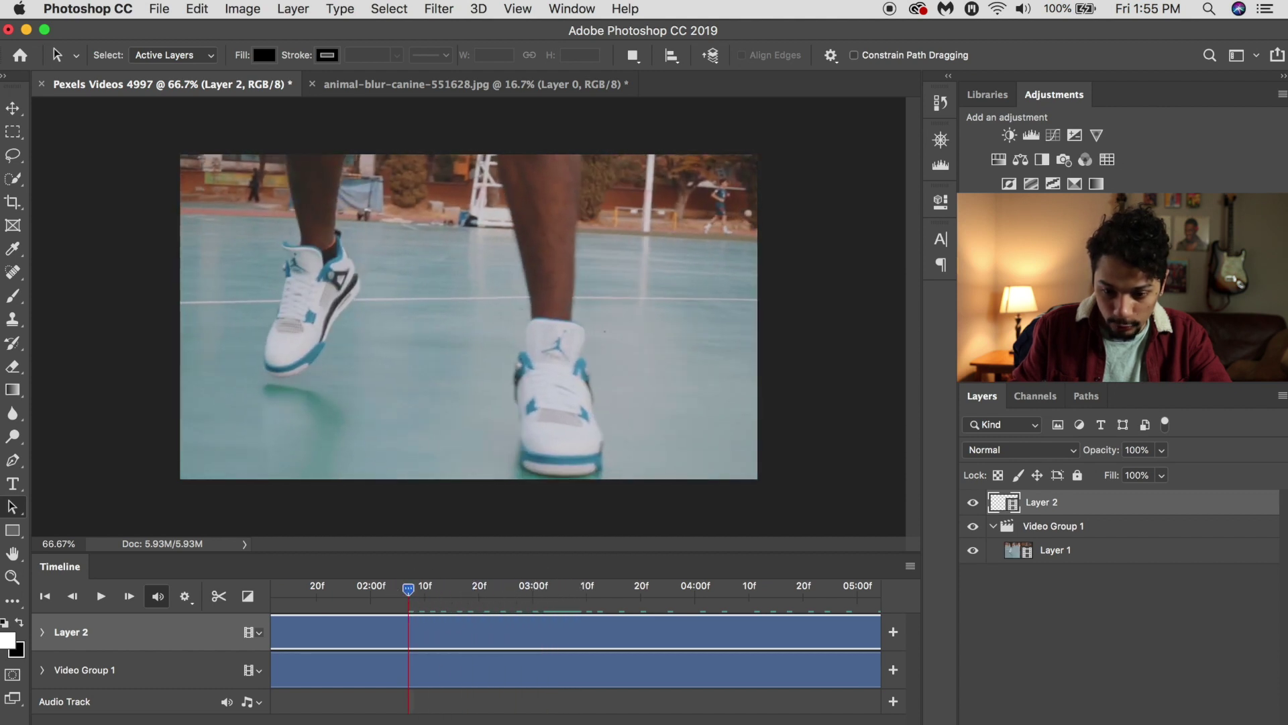
scroll(577, 644, down, 4)
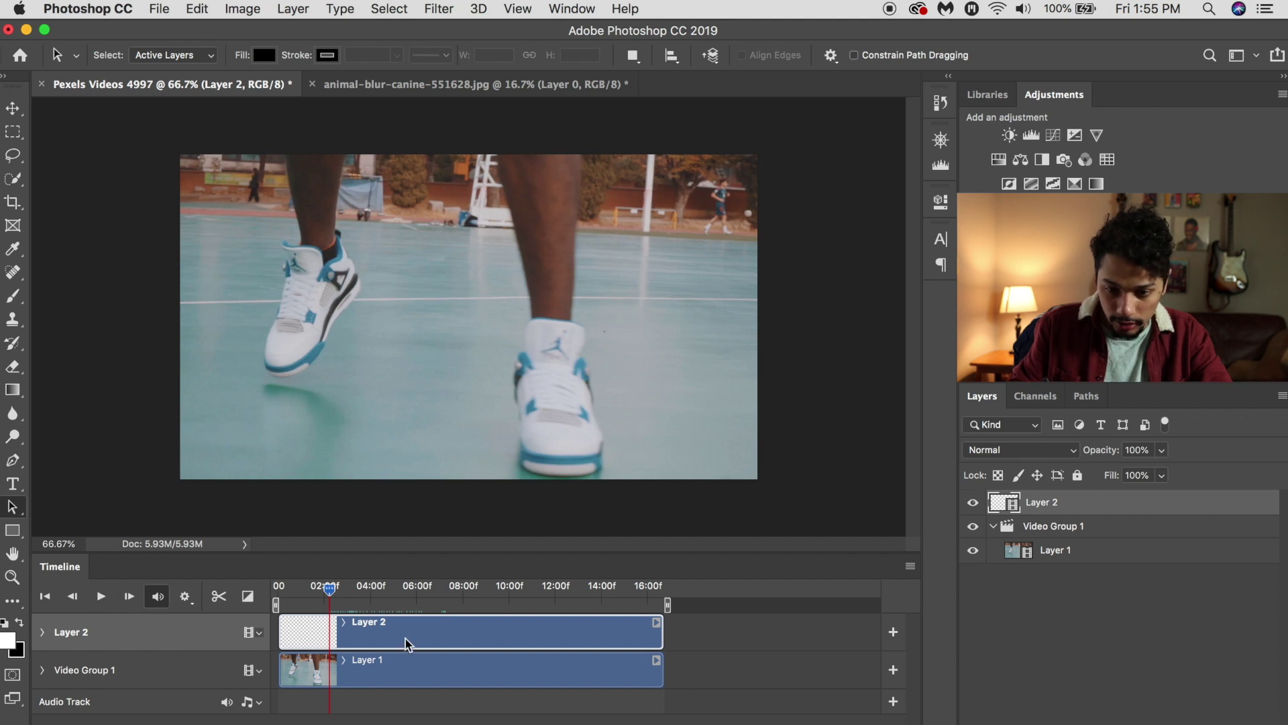
drag(337, 627, 424, 631)
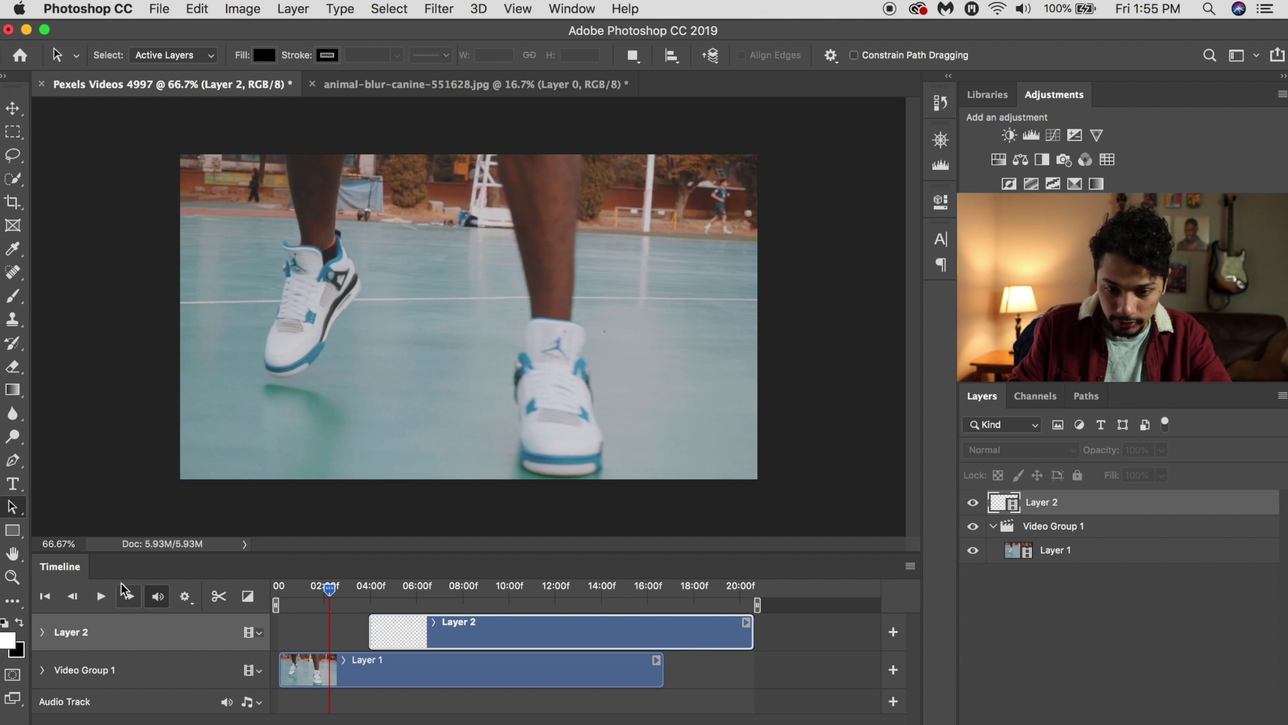
click(101, 596)
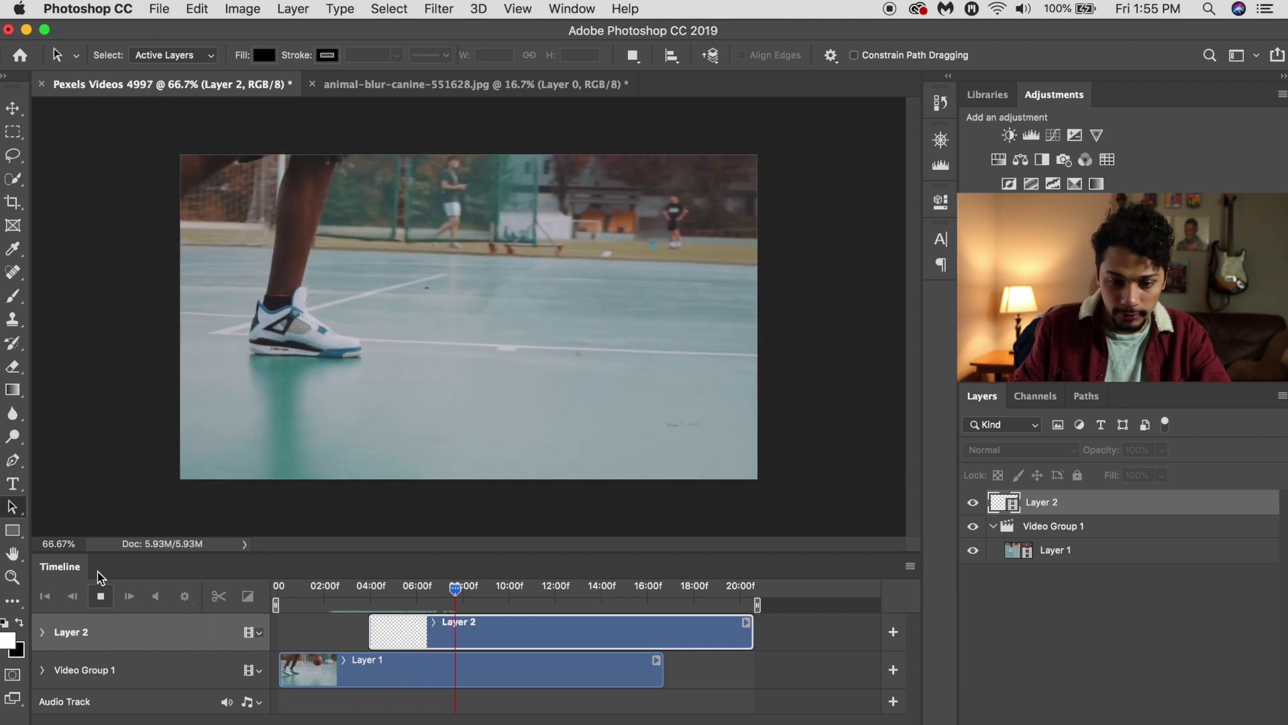
key(space)
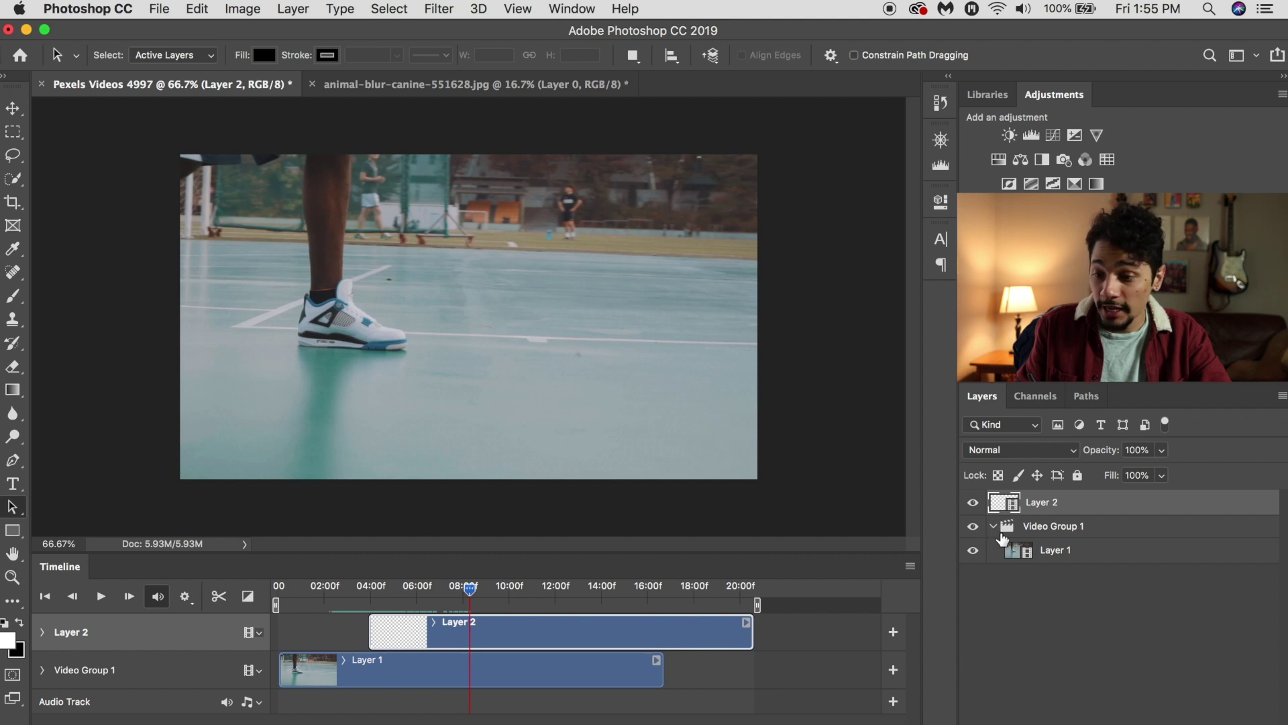
Step: Collapse Video Group 1, add Layer 3, and align its clip with Layer 2 at 04:00
click(995, 527)
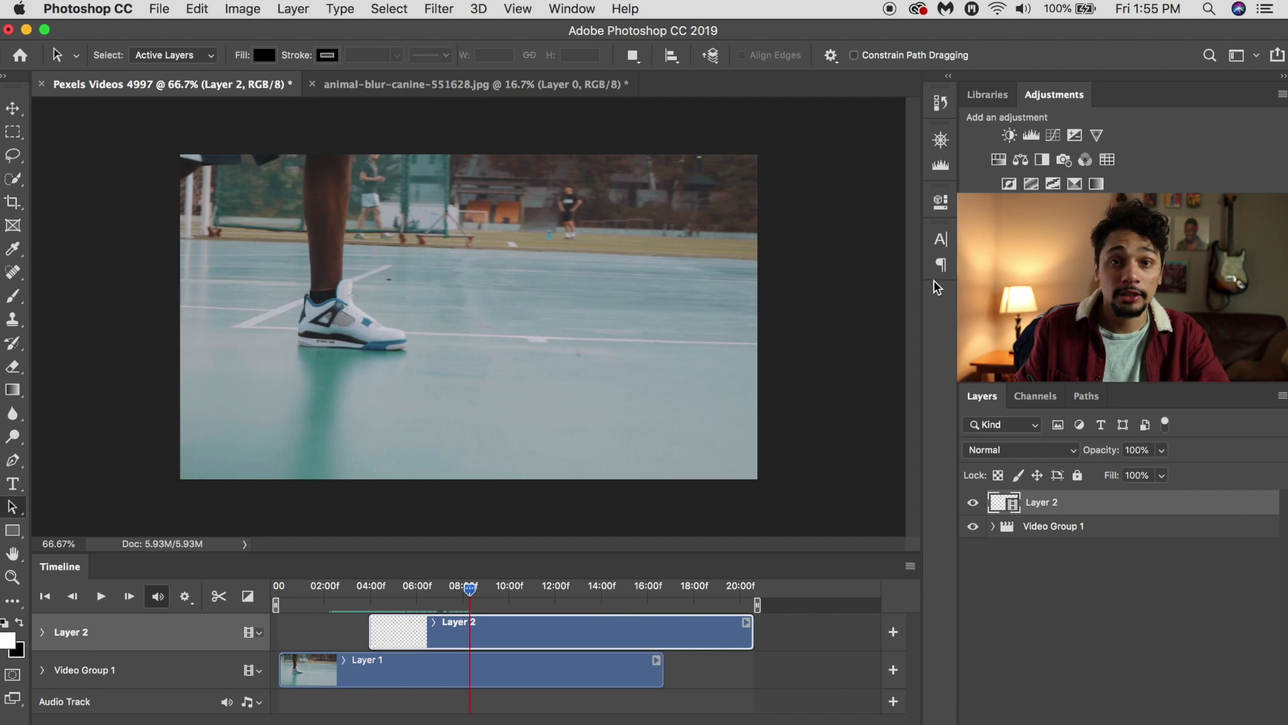
click(287, 10)
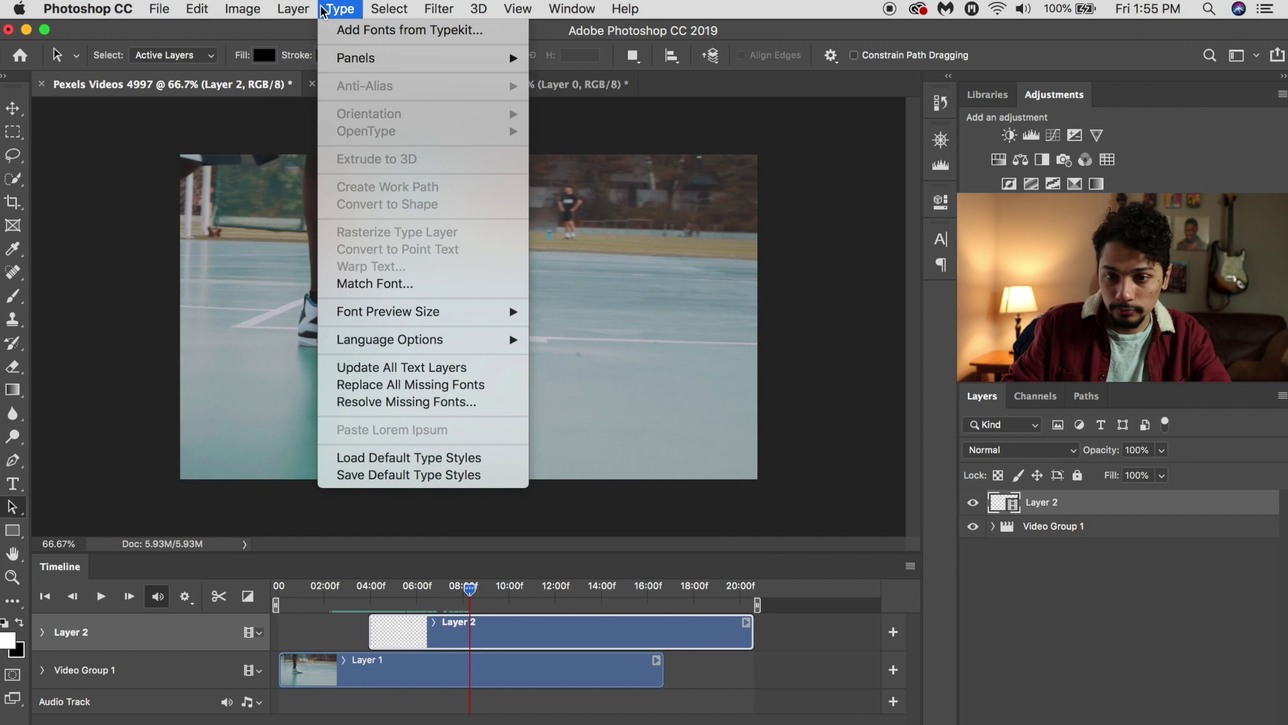
mouse_move(437, 35)
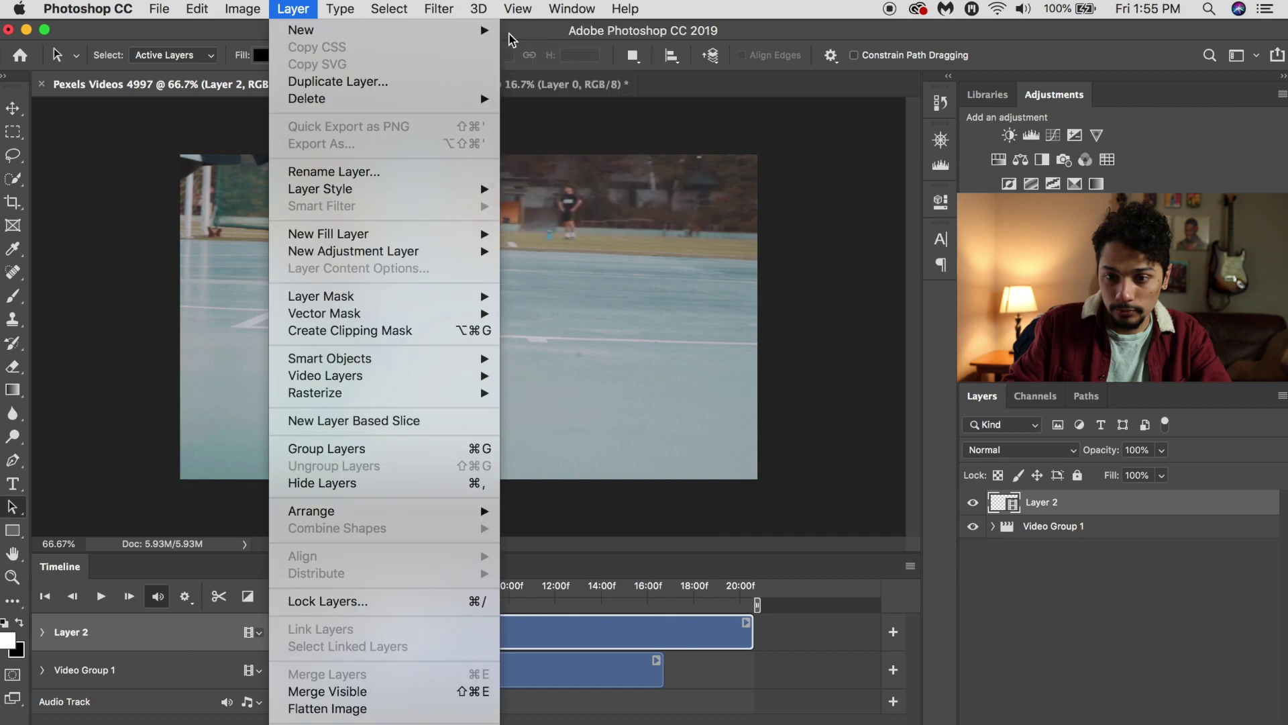
click(534, 36)
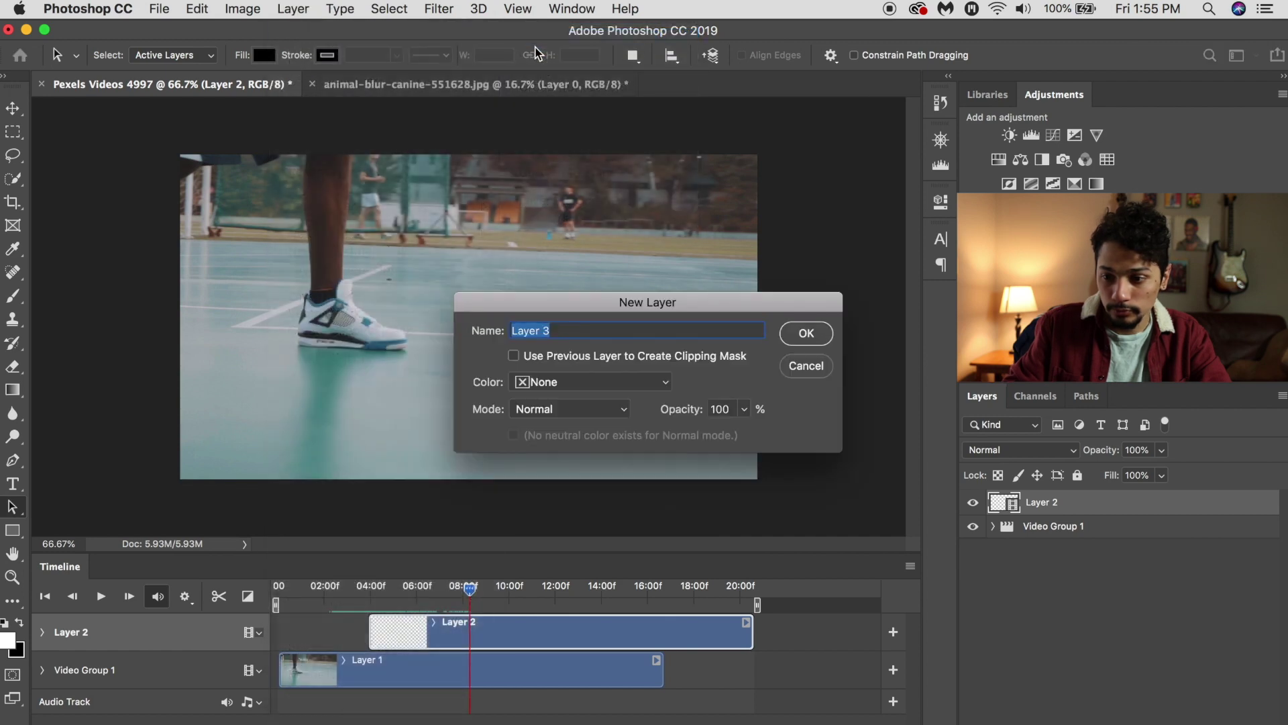
click(809, 333)
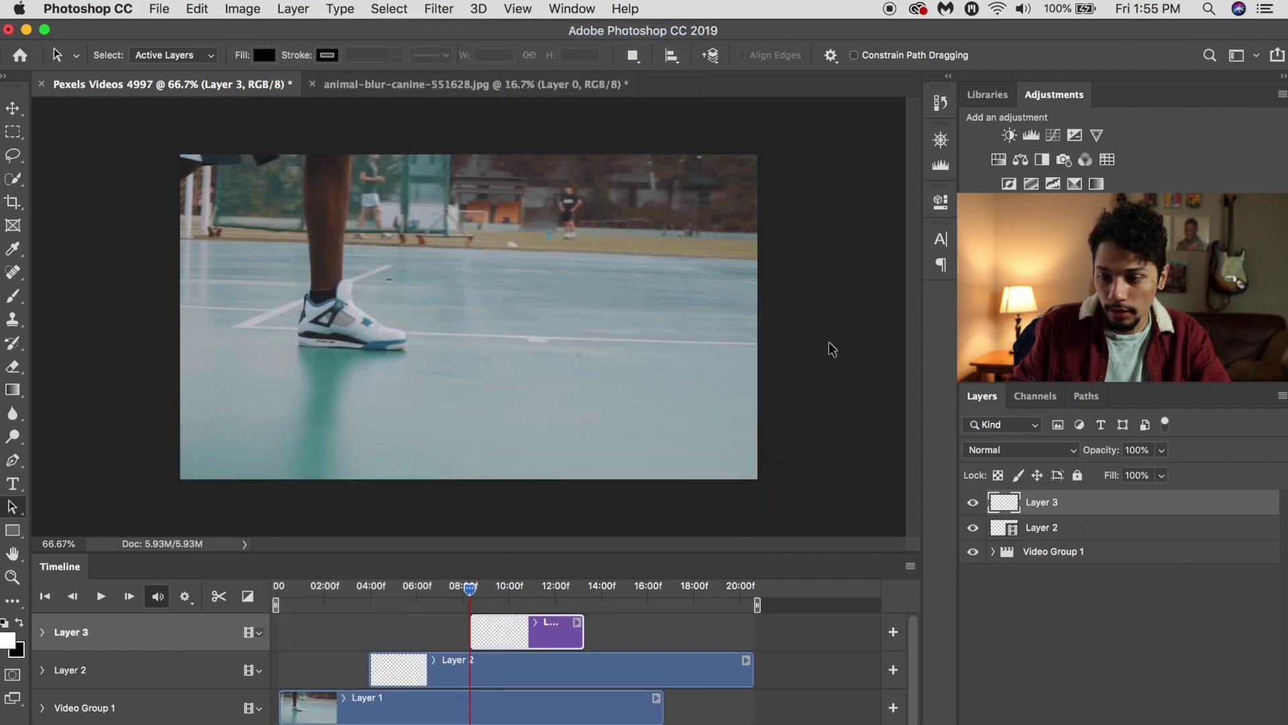
drag(523, 622, 393, 595)
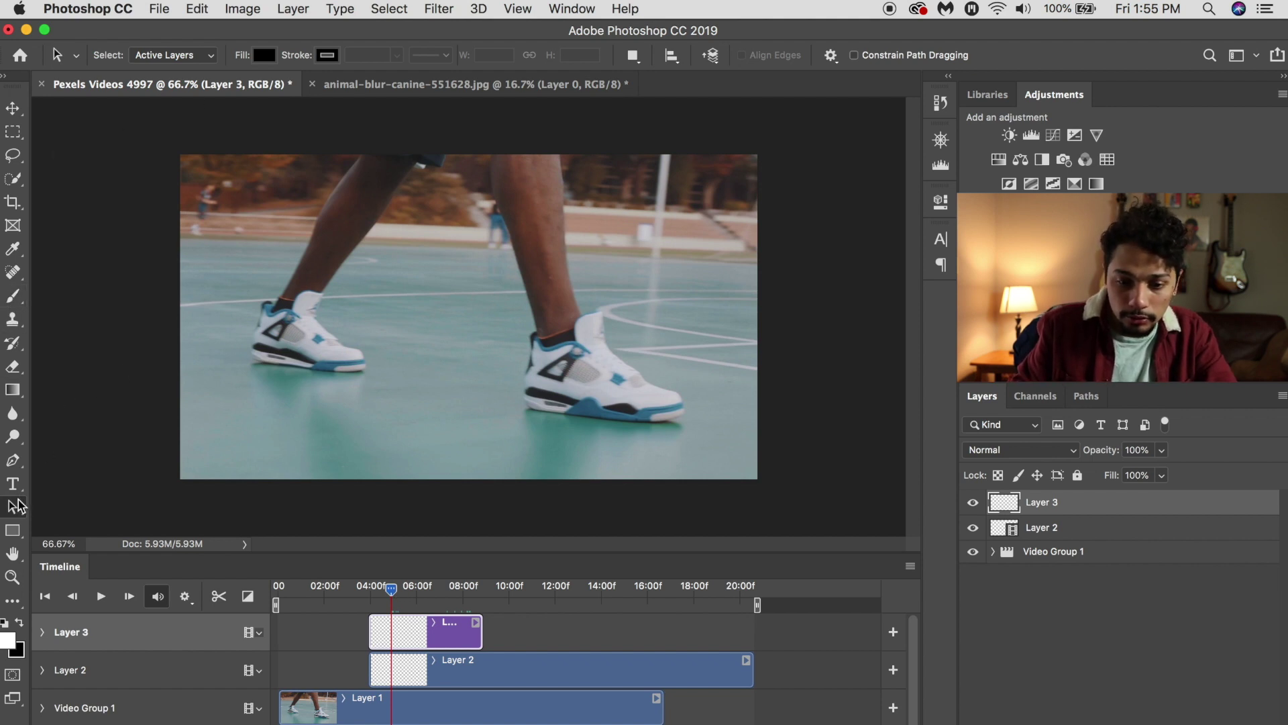
Step: Add a white MVP text box across the middle of the court
click(12, 484)
drag(262, 248, 638, 368)
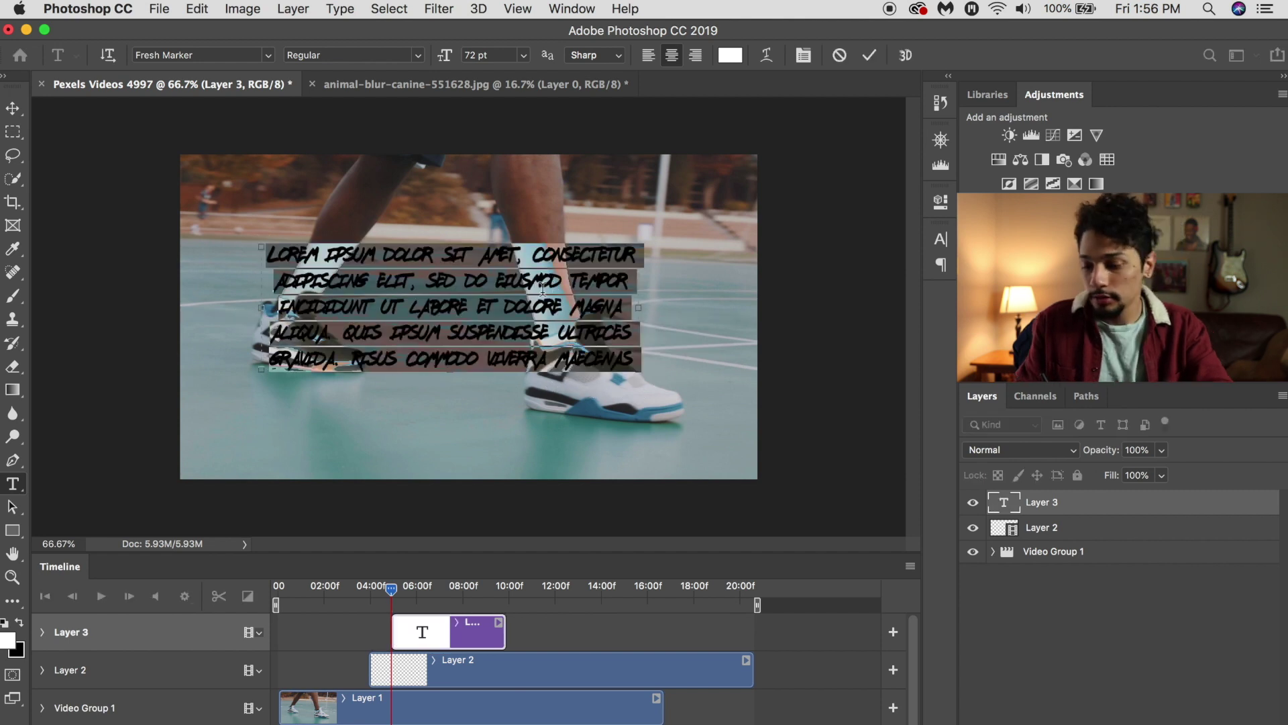
key(BackSpace)
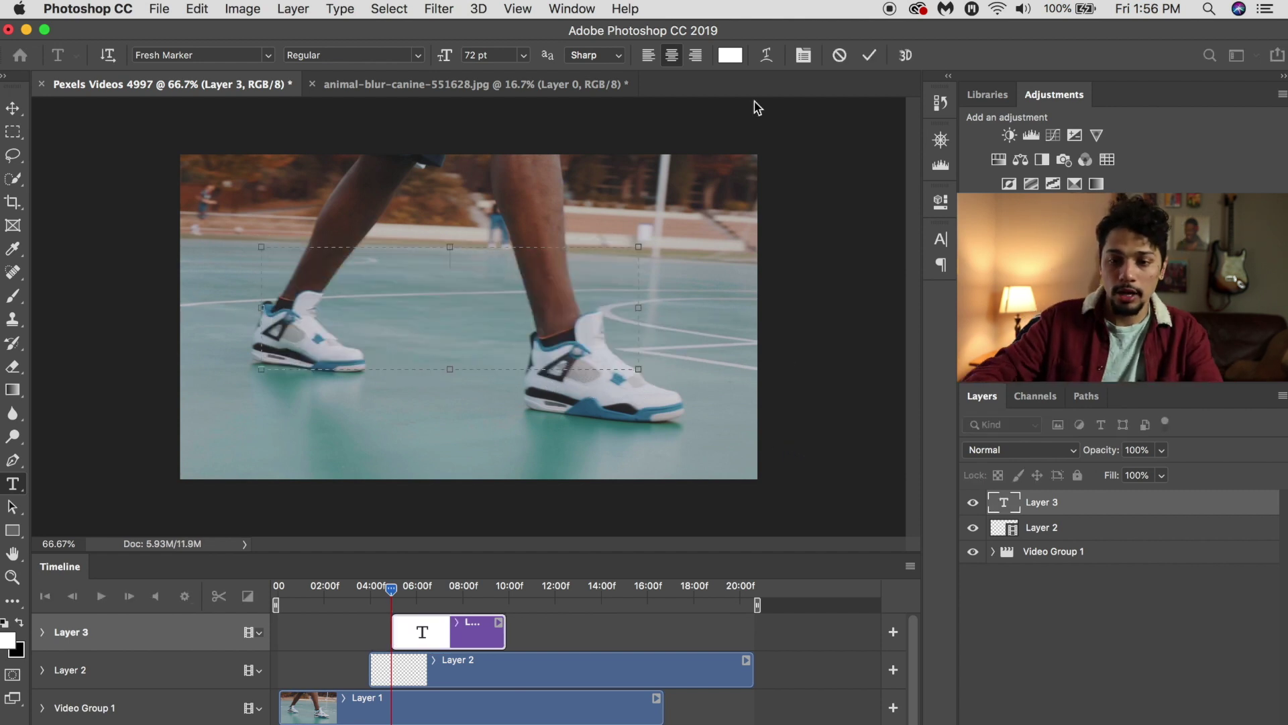
text(I)
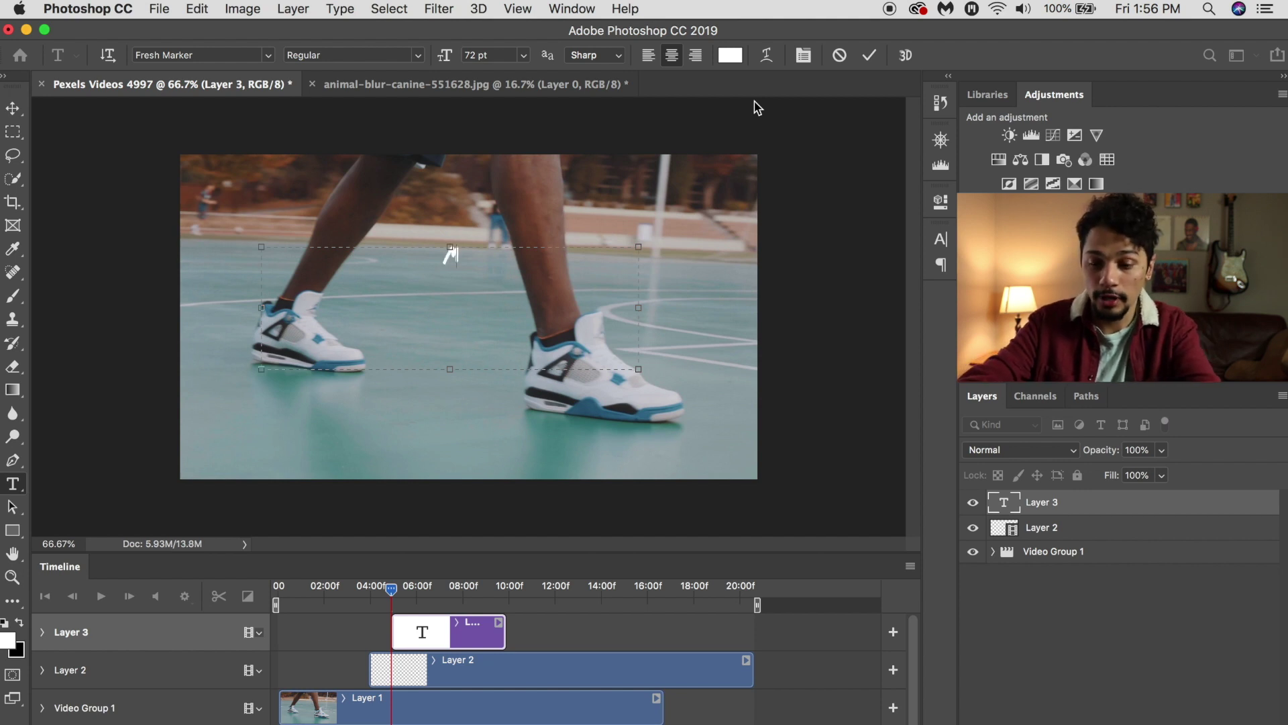
text(VP)
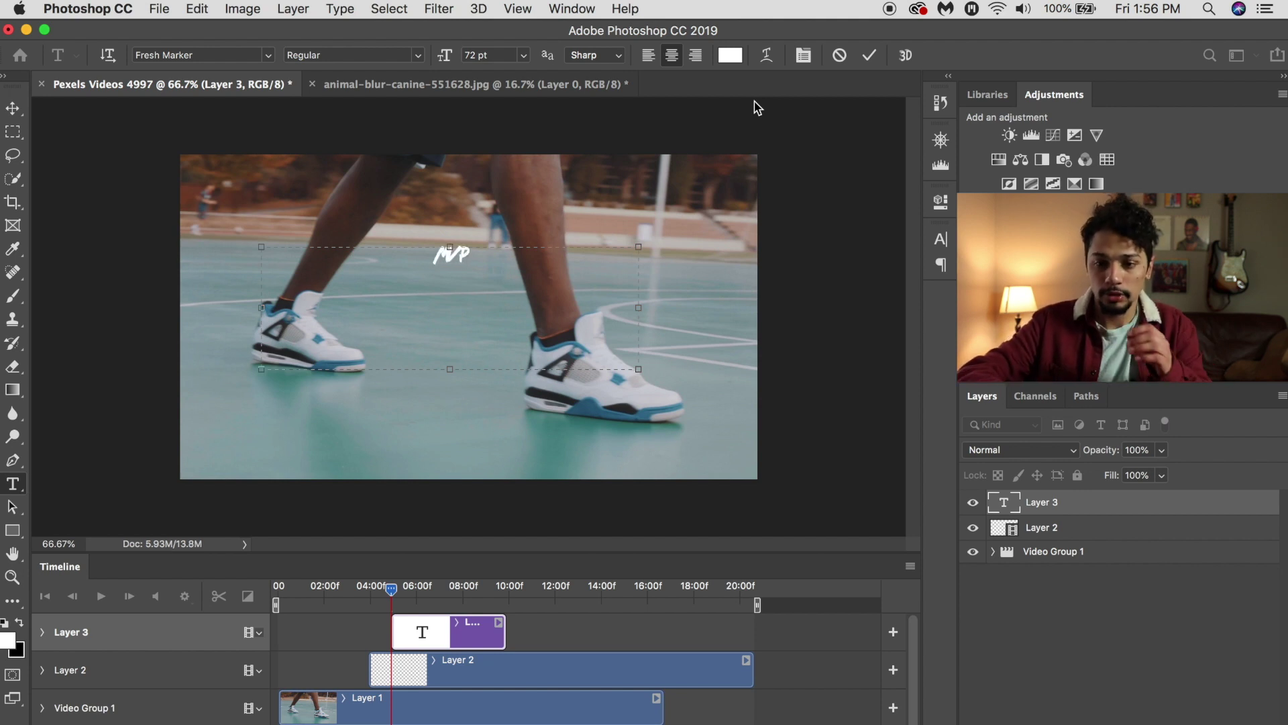
key(super+Return)
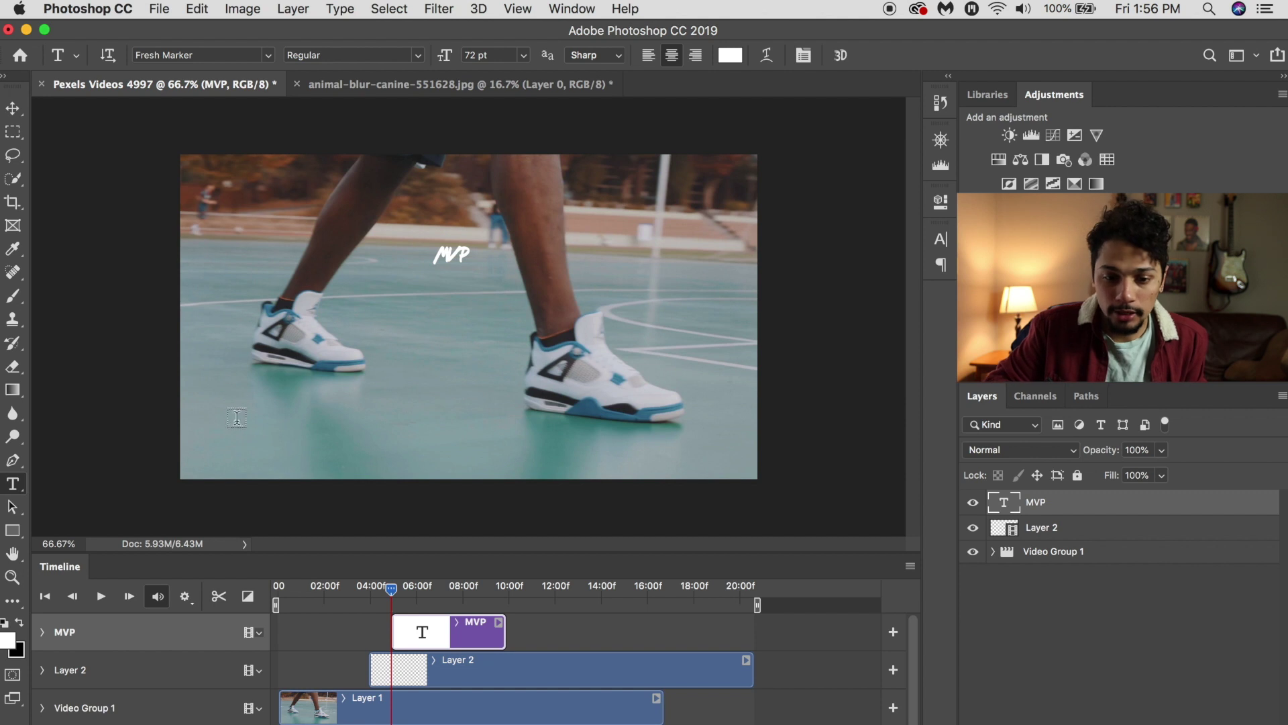
Step: Scale the MVP text up to about 208%
key(v)
click(500, 274)
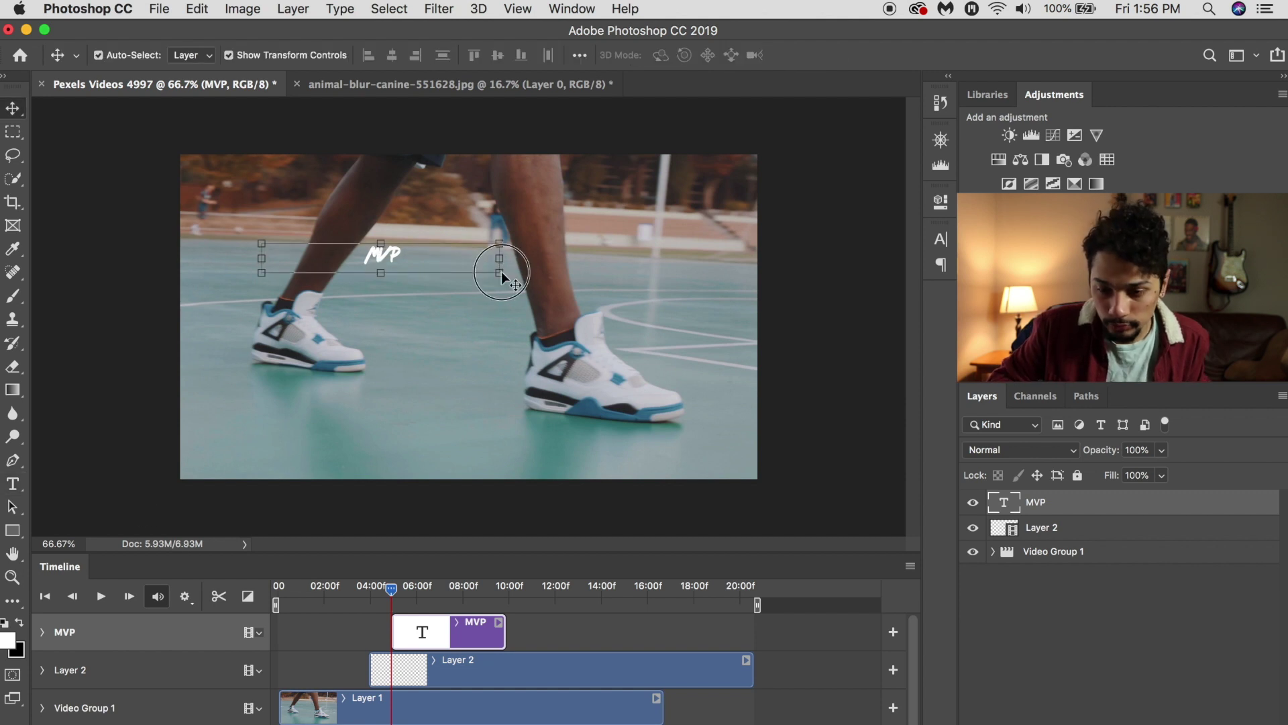
drag(500, 274, 508, 299)
drag(702, 347, 802, 426)
Step: Commit the MVP resize and lower the MVP layer's opacity to 47%
double_click(690, 287)
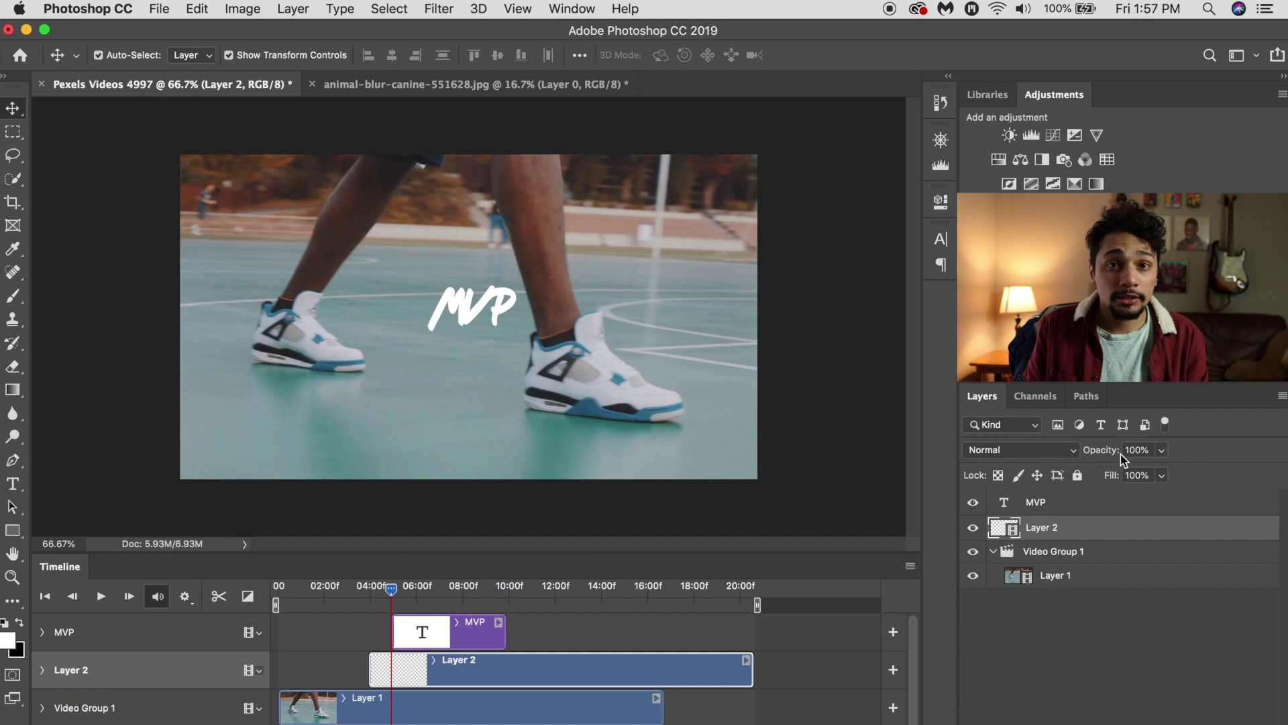
click(1101, 502)
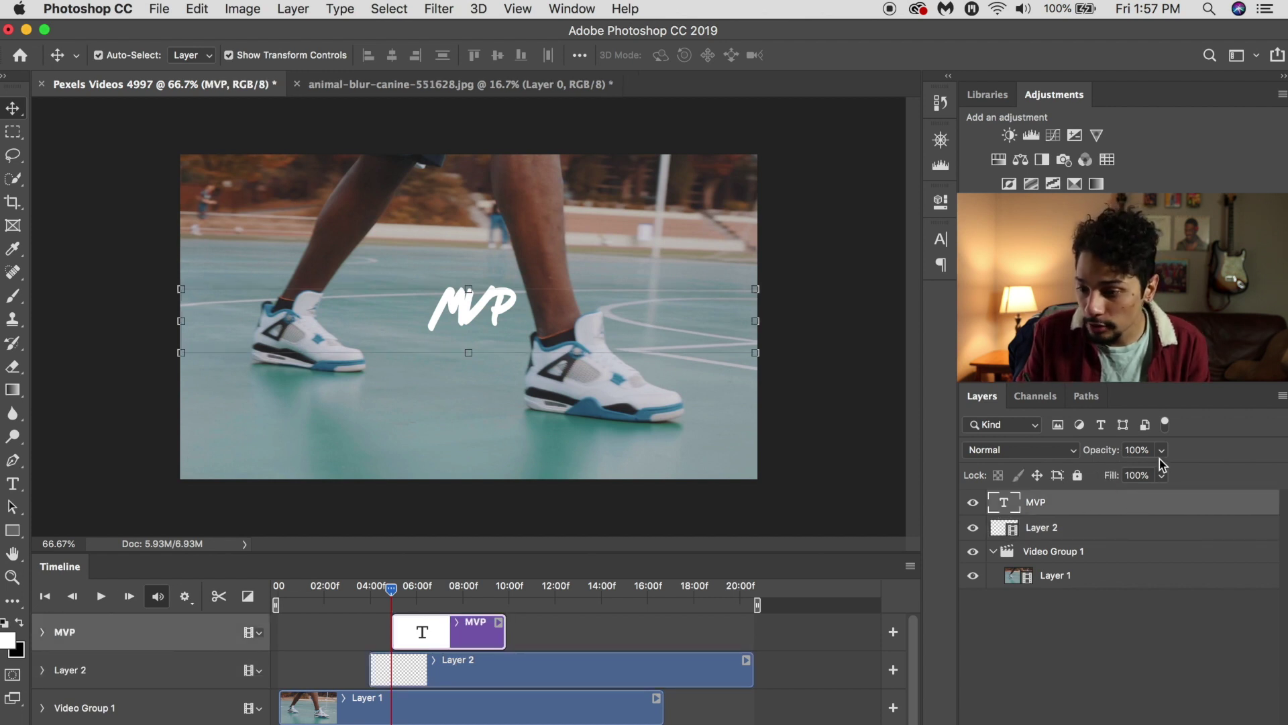
click(1162, 449)
drag(1156, 468, 1117, 473)
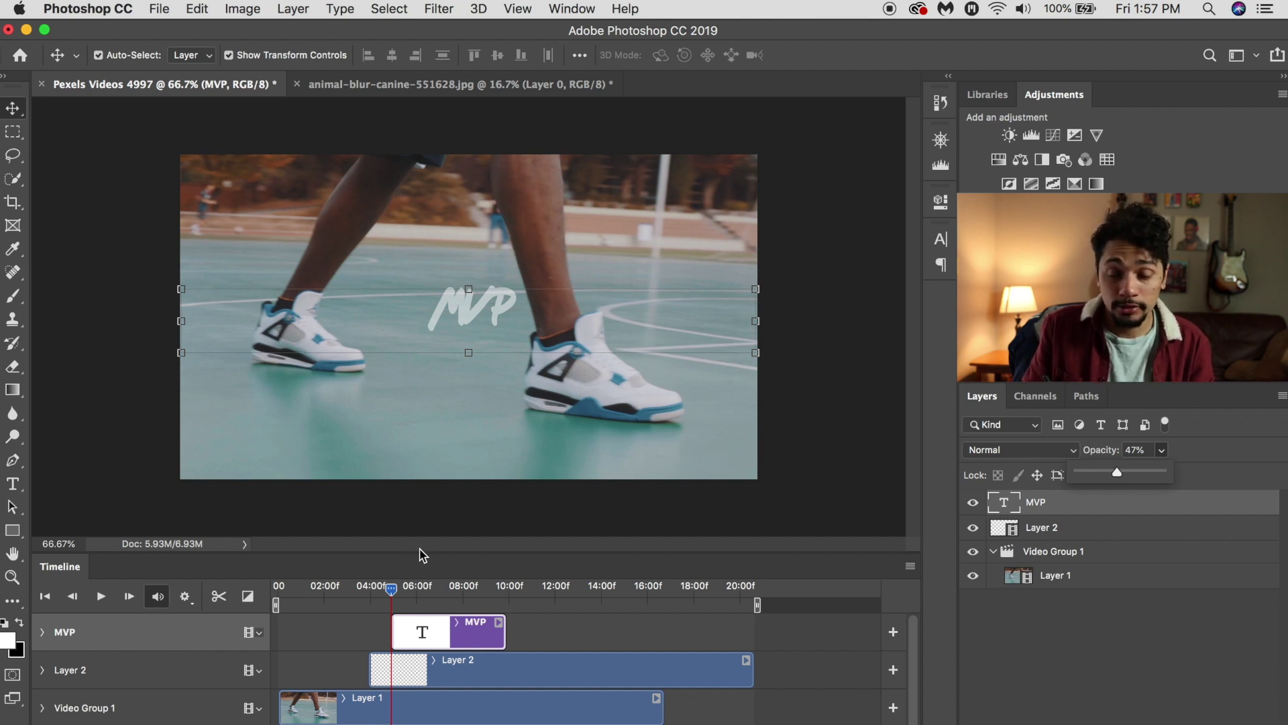
Step: Close the opacity adjustment, drag the MVP clip to Layer 2's start, and step back two frames
click(442, 625)
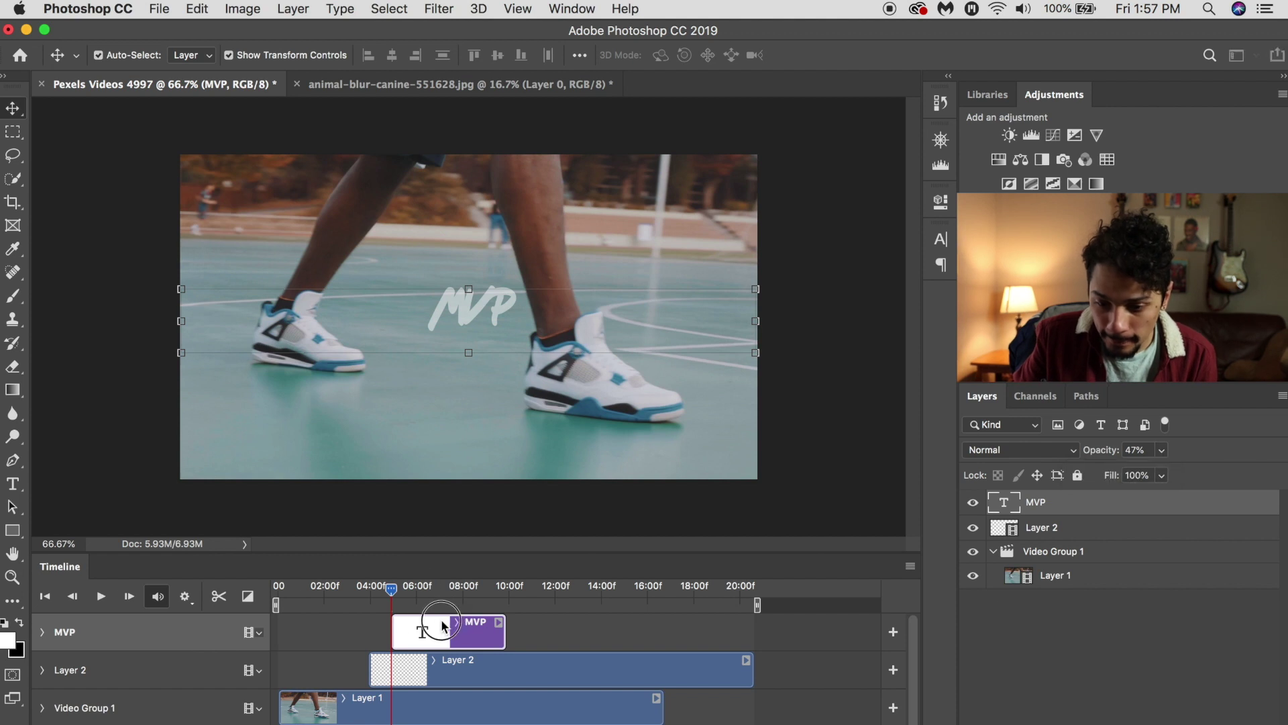
drag(441, 625, 371, 594)
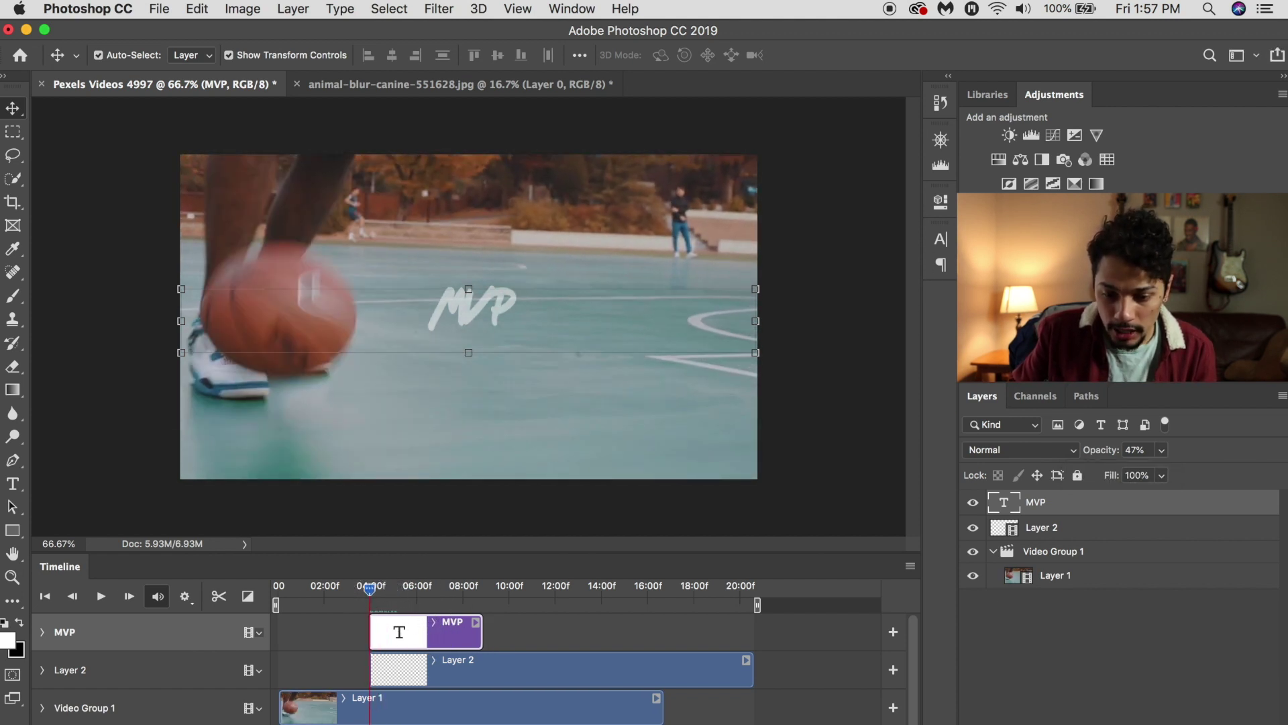
scroll(371, 593, up, 5)
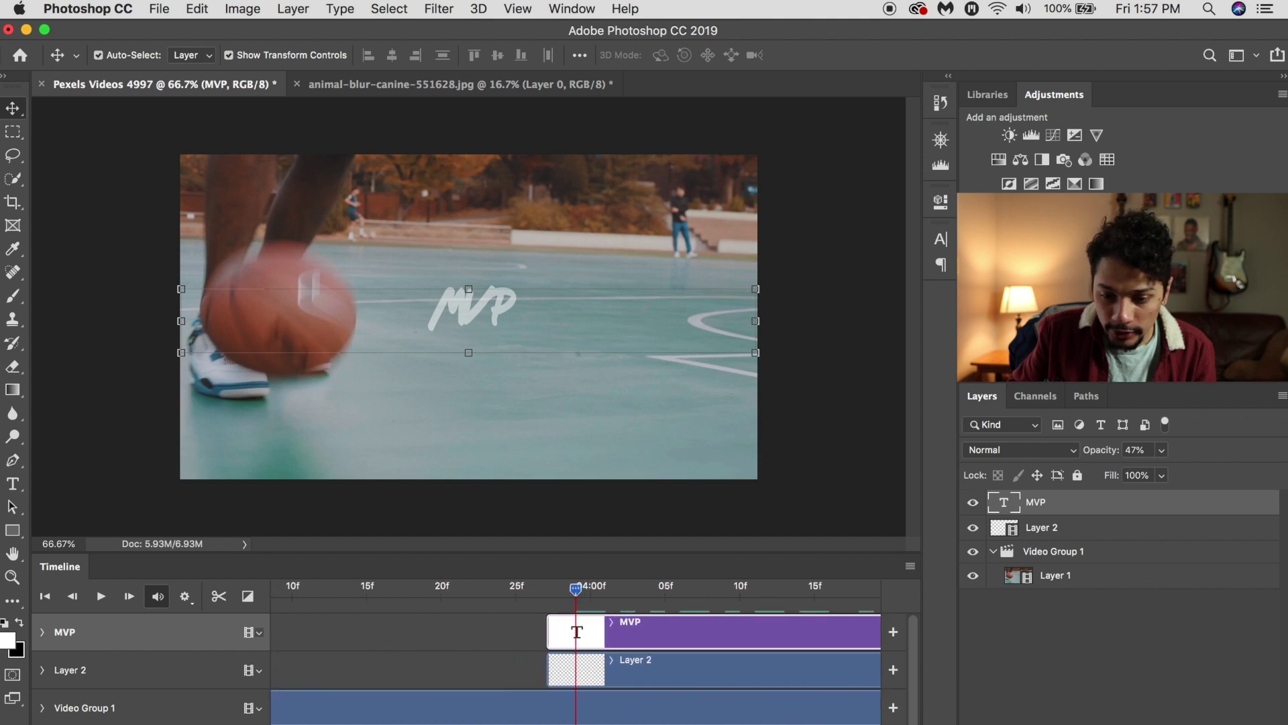
scroll(576, 604, up, 4)
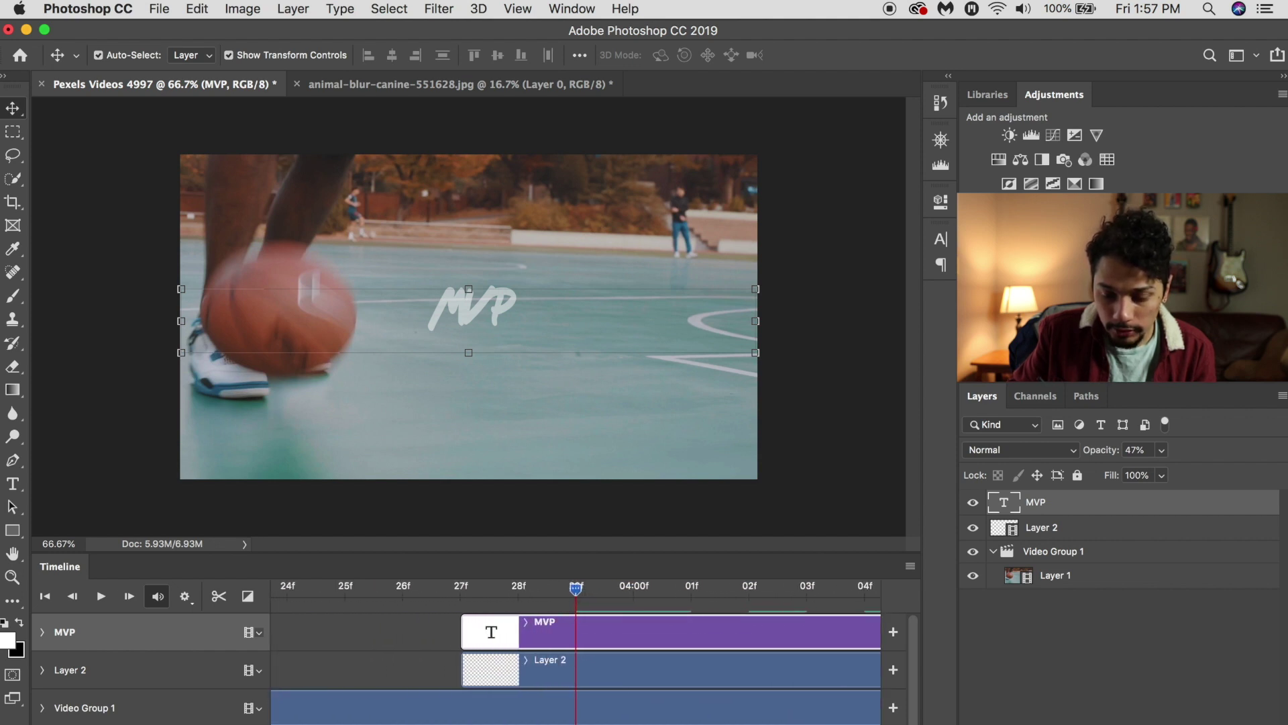
drag(575, 588, 468, 599)
Step: Shift the MVP and Layer 2 clips to start together, select Layer 2, and go to 04:00f
drag(572, 624, 737, 632)
drag(560, 661, 734, 661)
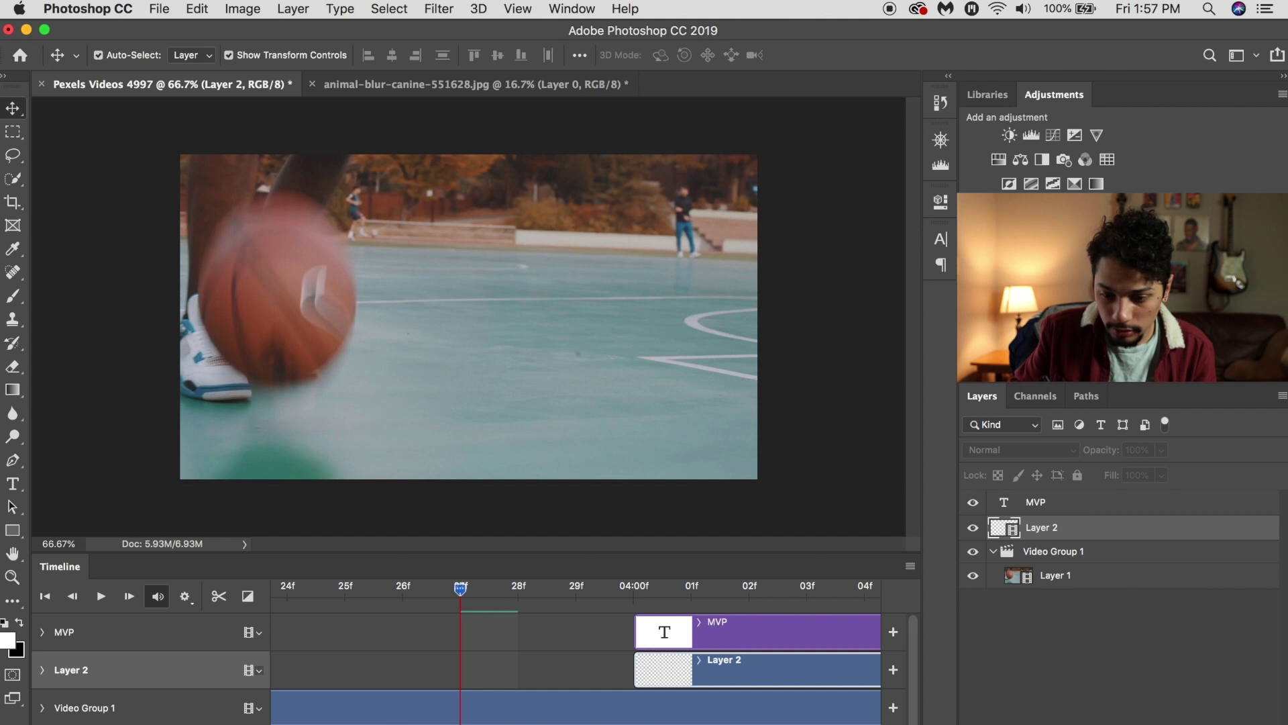
scroll(576, 651, left, 1)
scroll(576, 651, right, 5)
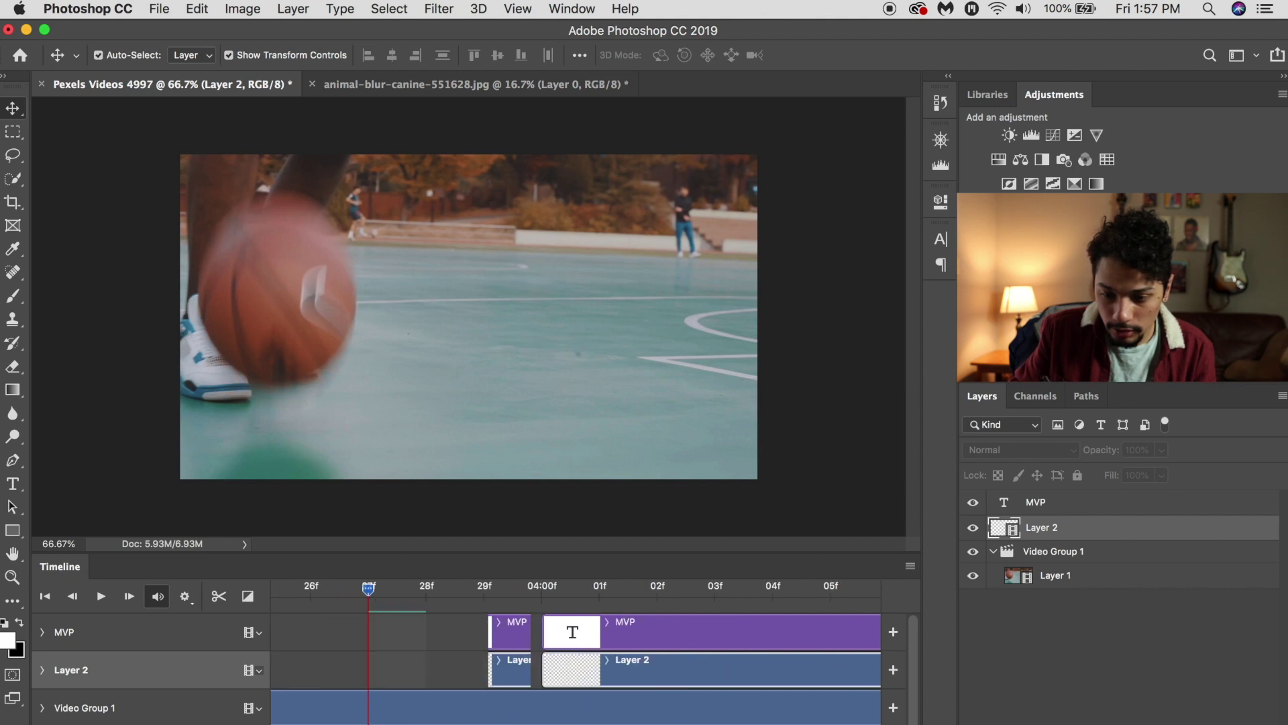
click(349, 627)
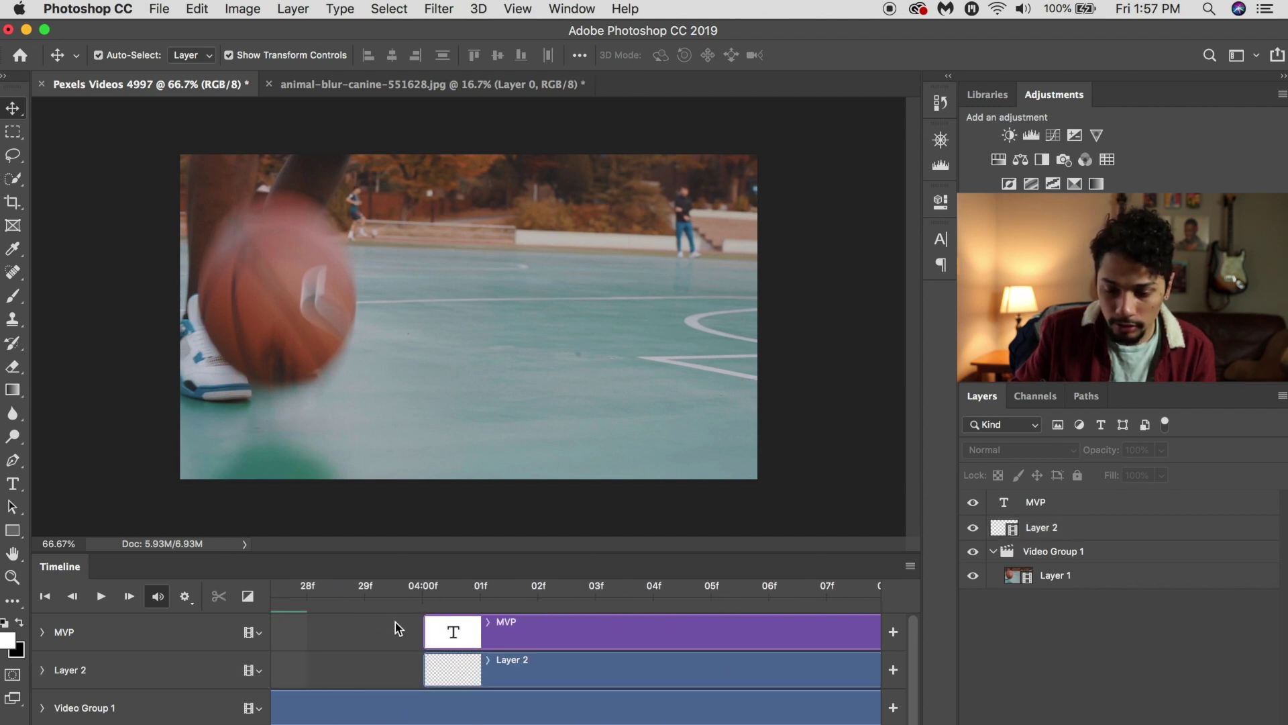
click(469, 628)
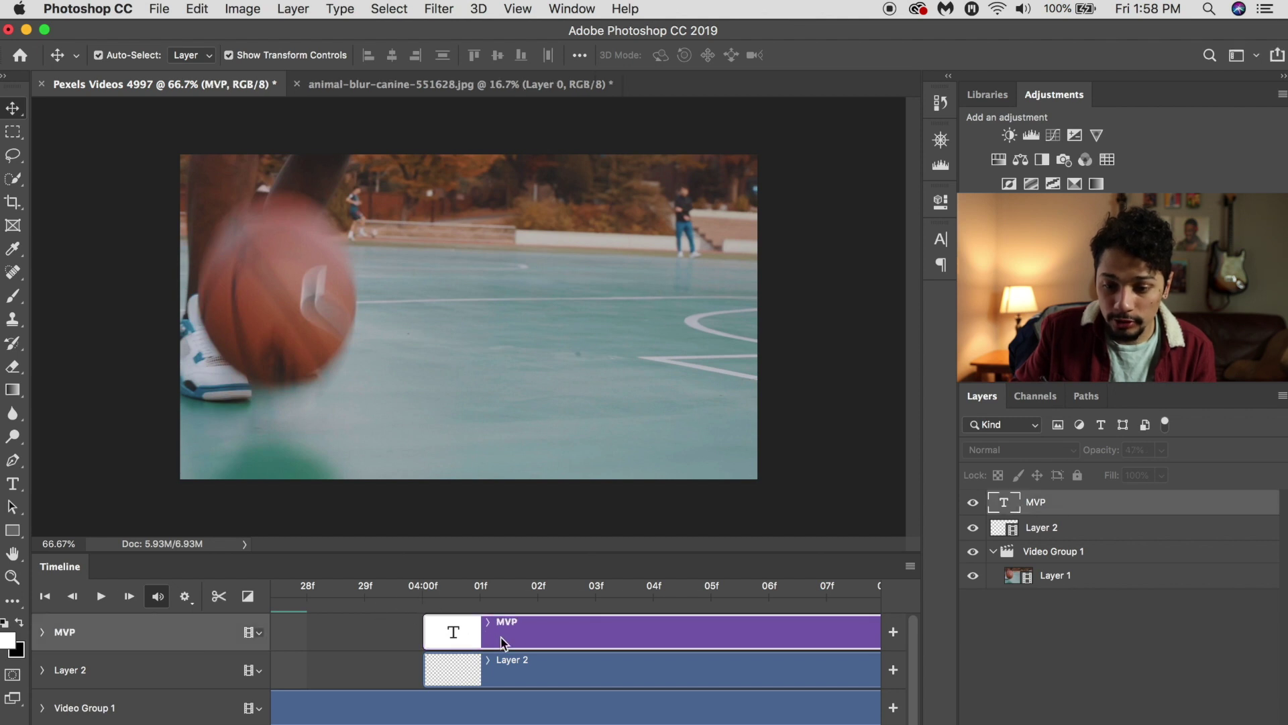
click(497, 667)
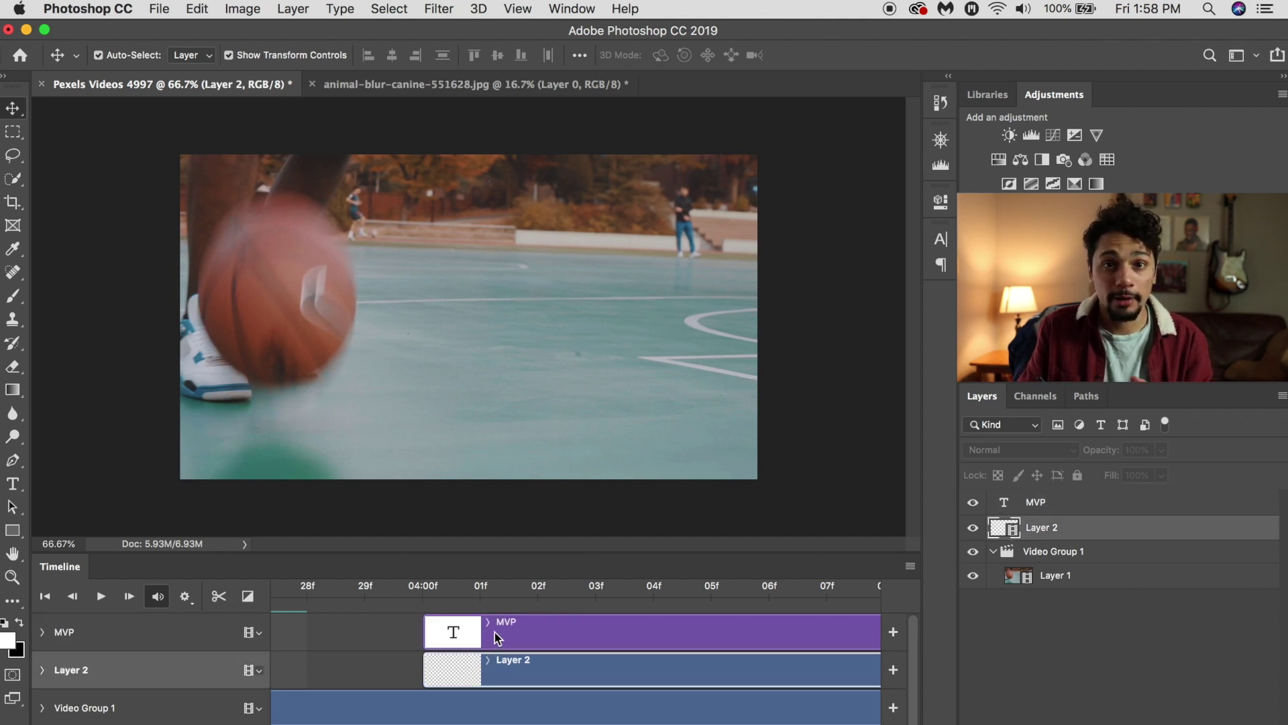
click(422, 588)
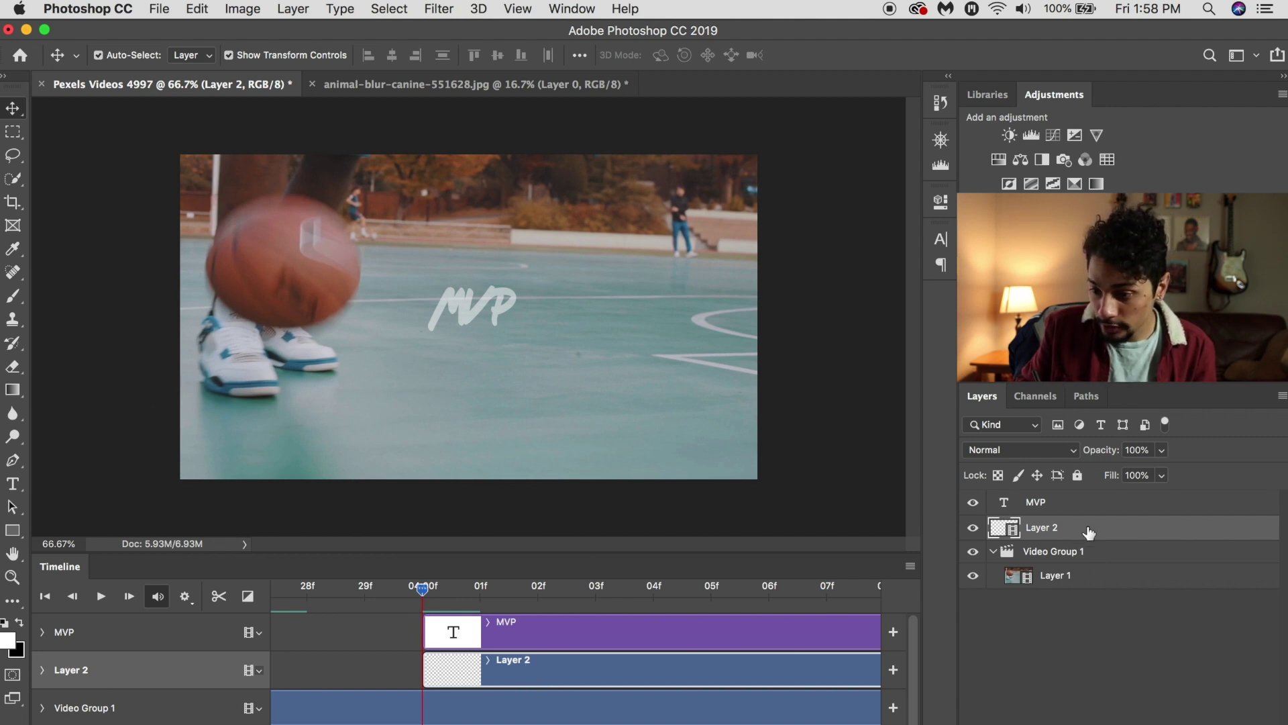
Step: Zoom the canvas to 300% around the MVP lettering
click(14, 296)
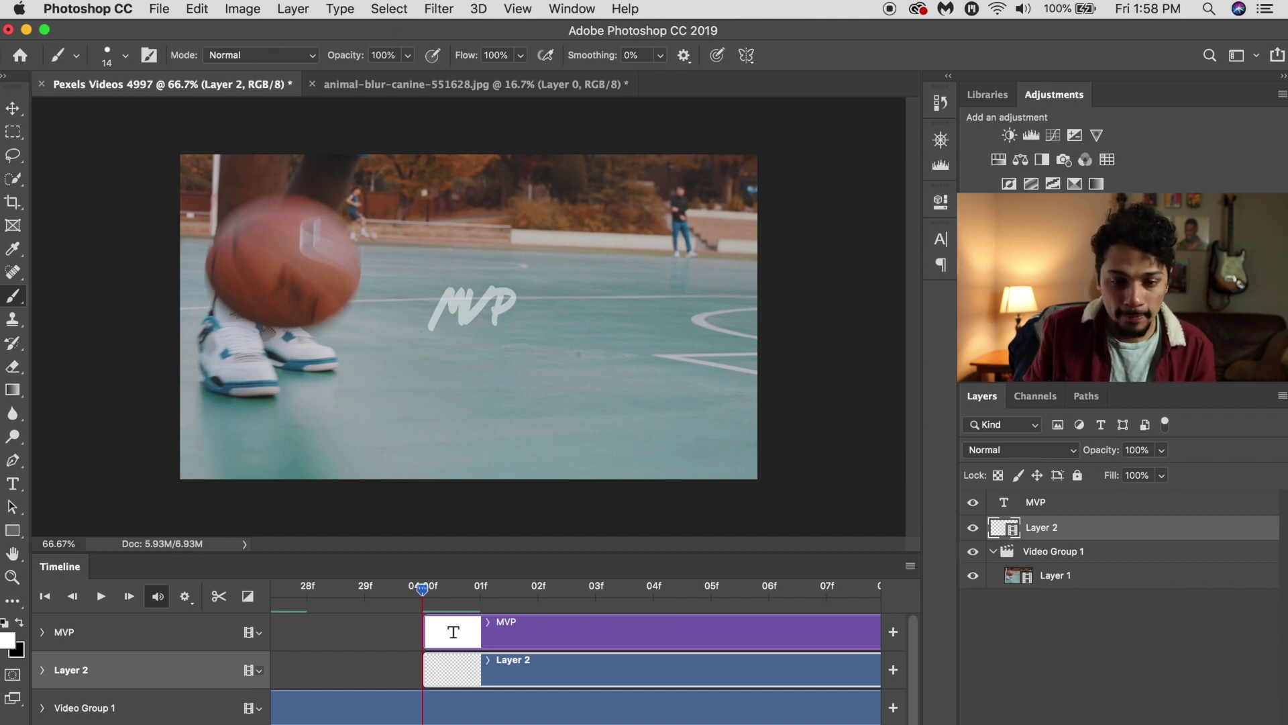
click(12, 577)
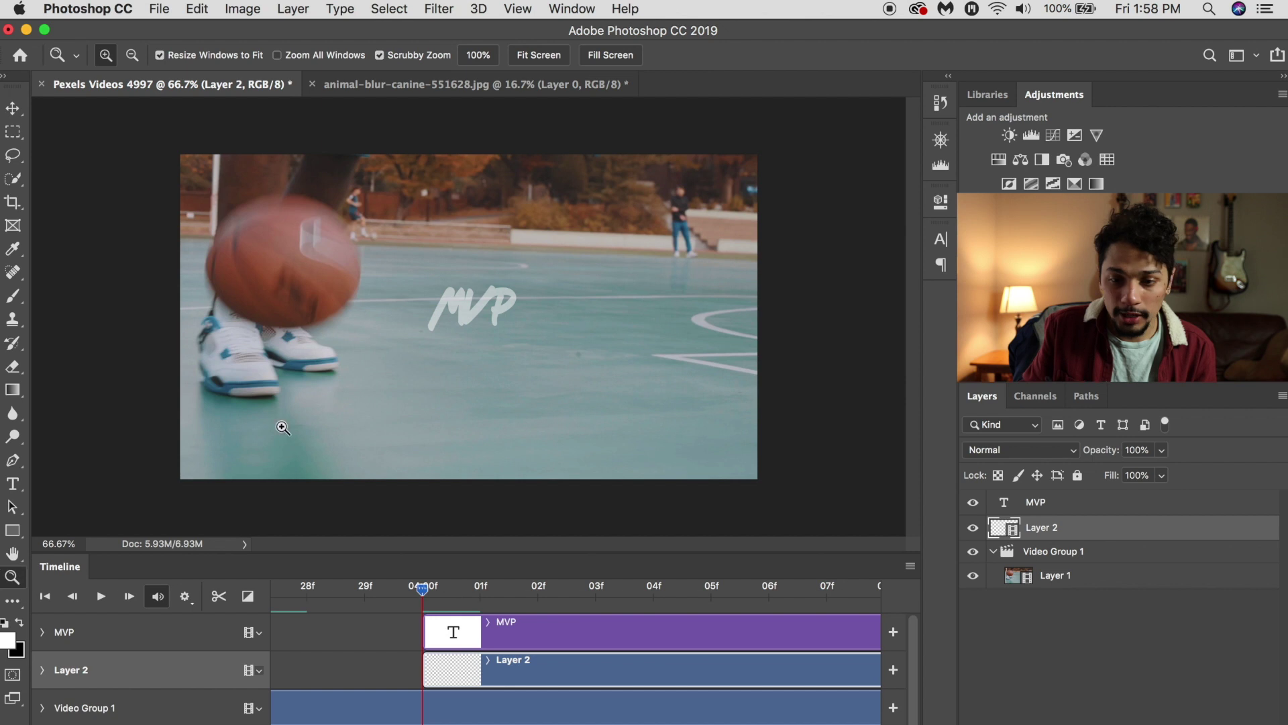
click(458, 330)
click(493, 339)
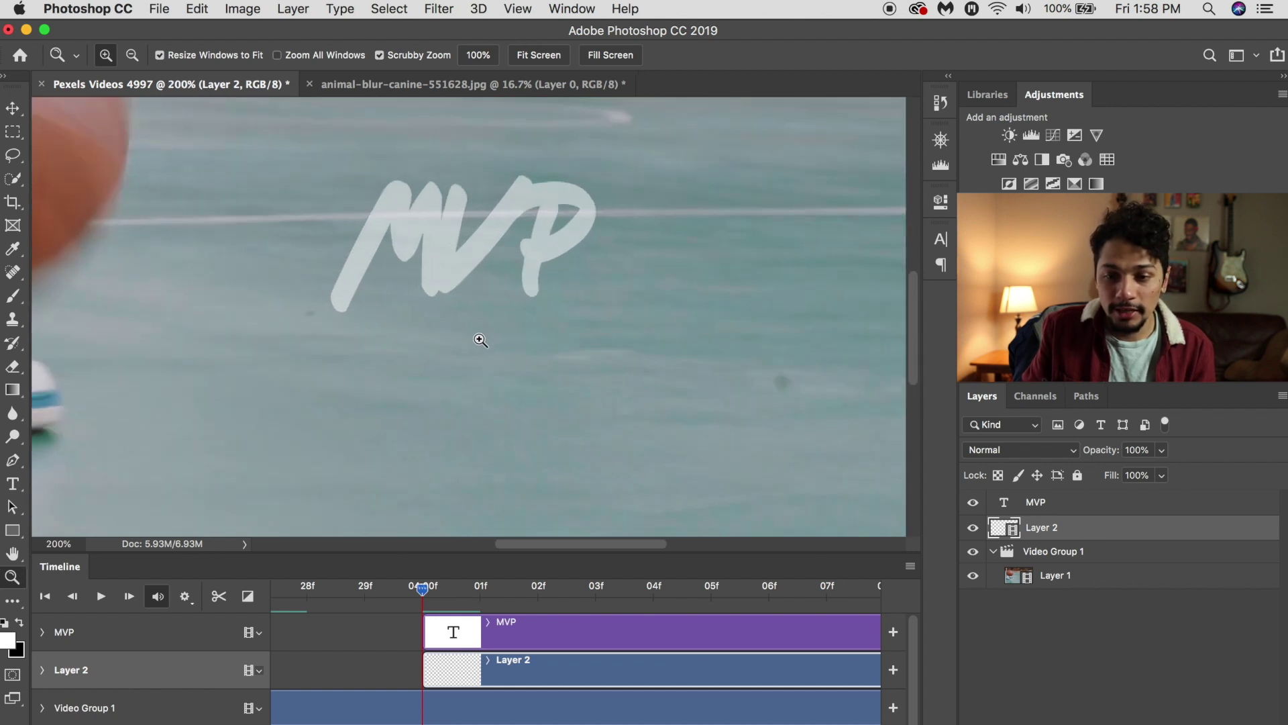
click(479, 342)
drag(911, 362, 925, 340)
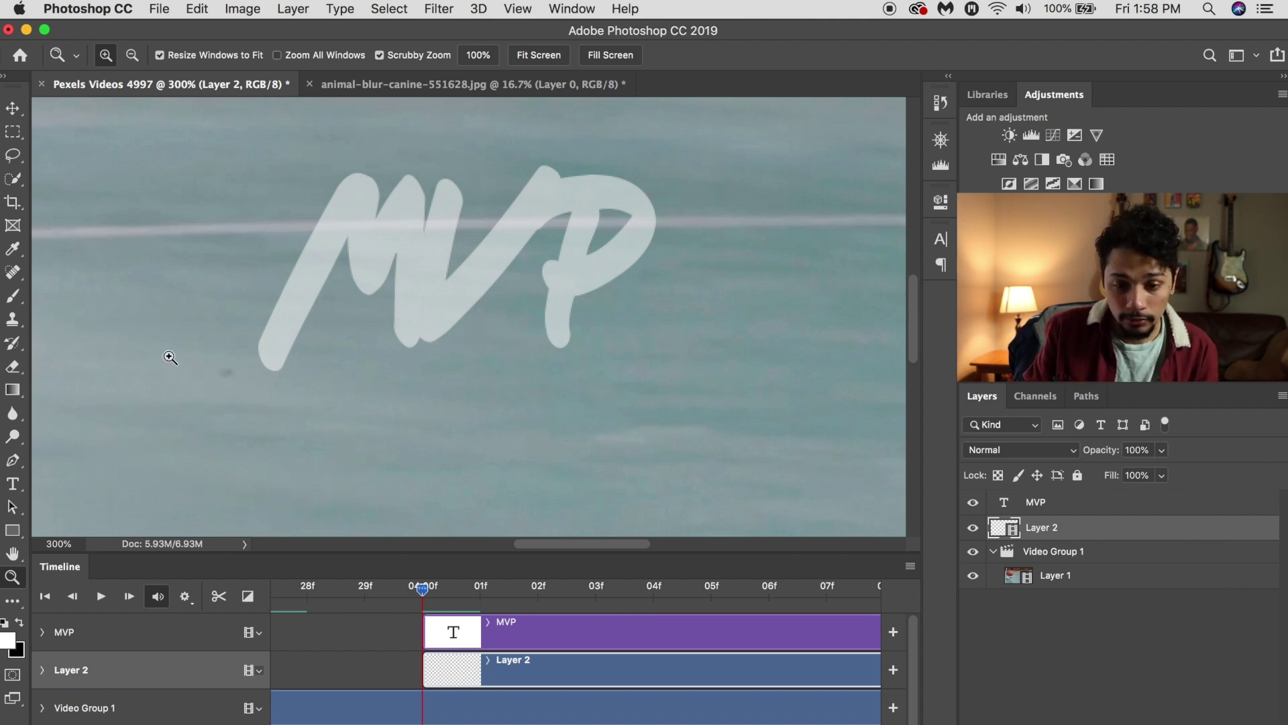
Step: Set the brush to 11 px and paint white over the bottom of the M's first stroke
click(14, 299)
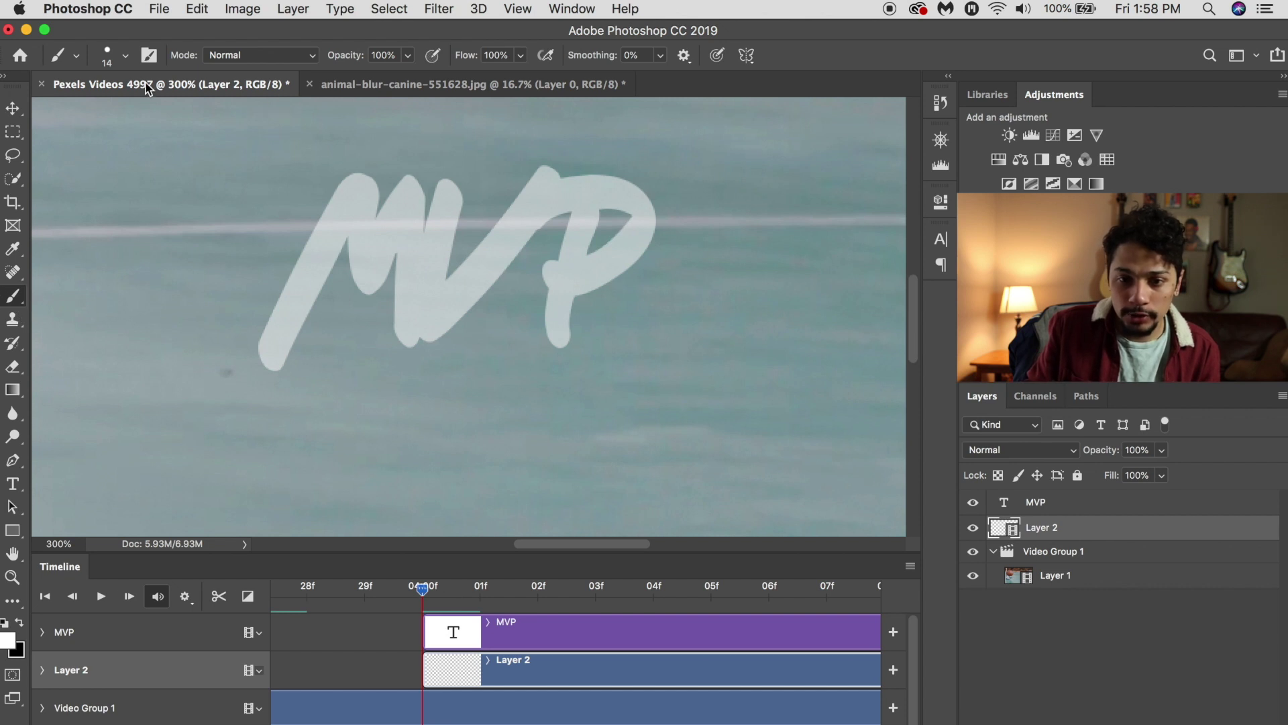
click(126, 56)
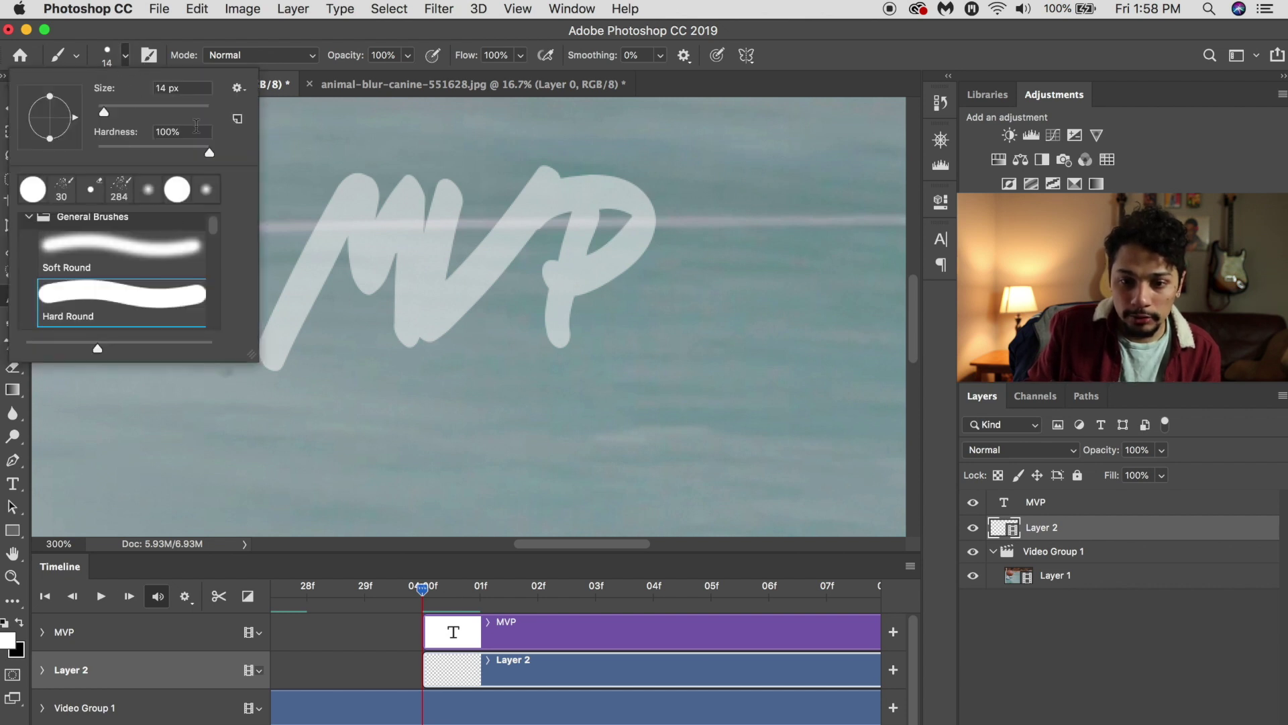
drag(110, 117, 106, 115)
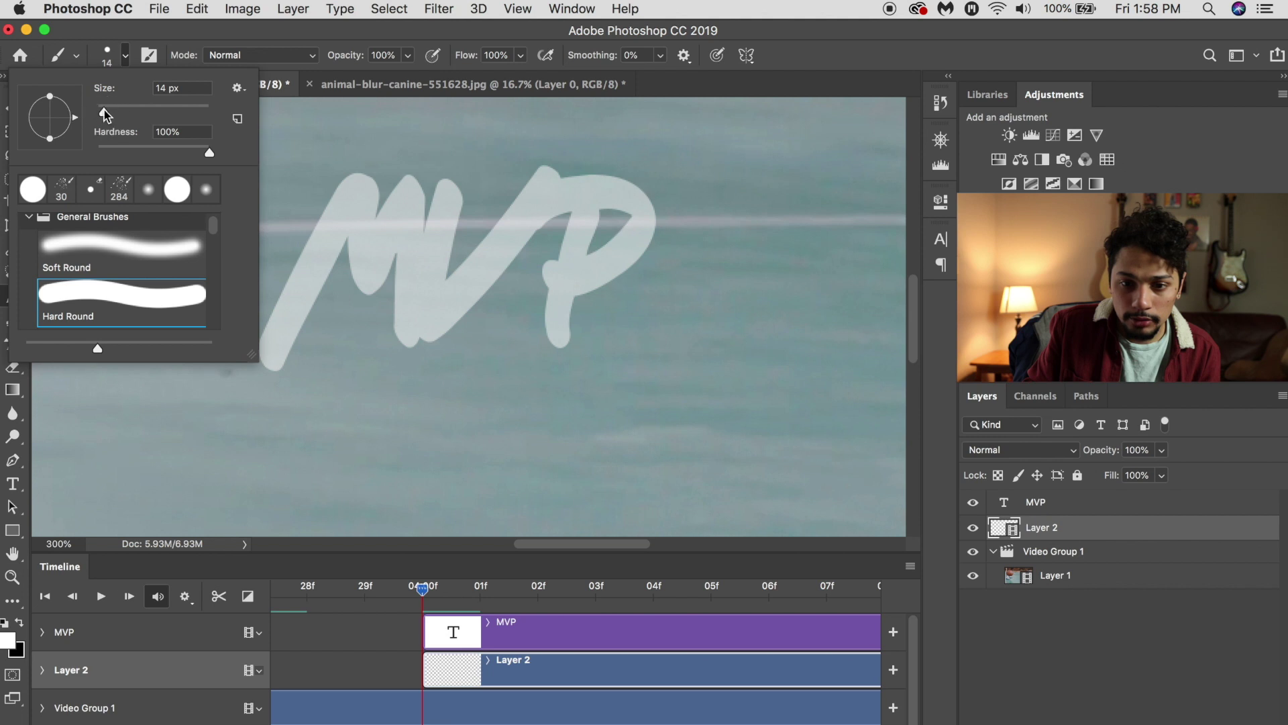
click(126, 56)
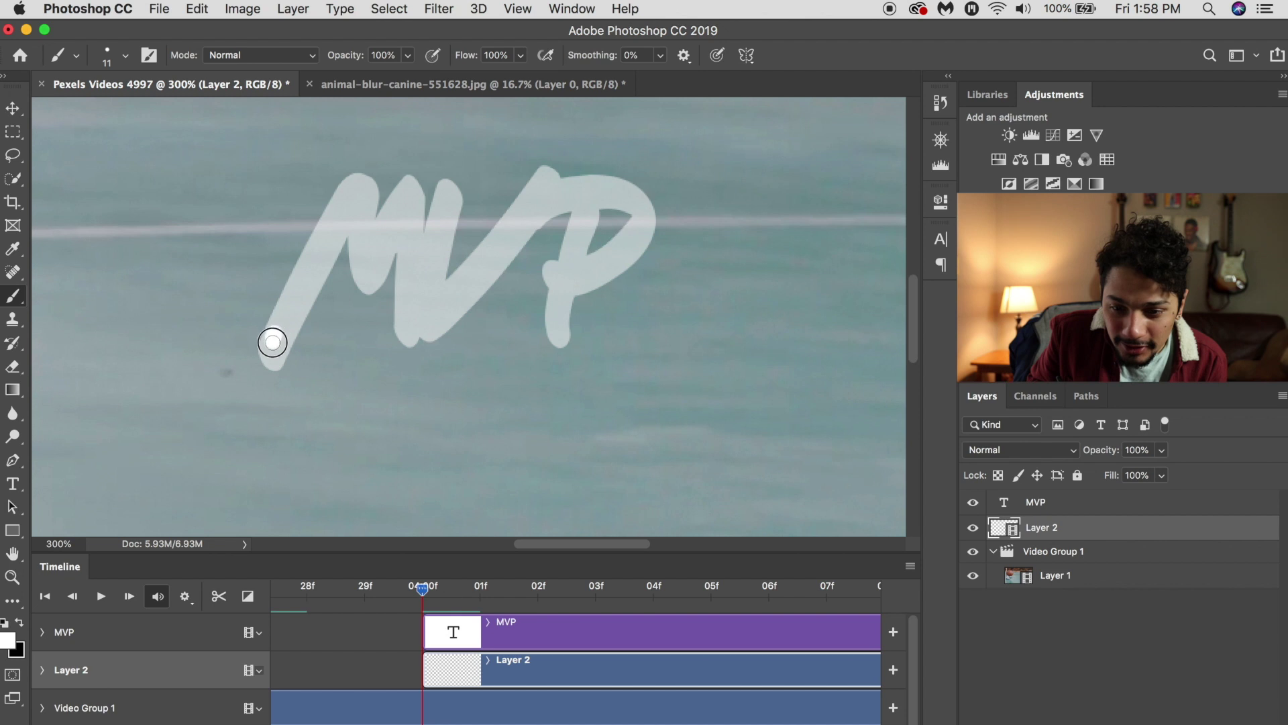
mouse_move(273, 342)
mouse_down()
mouse_move(273, 359)
mouse_move(275, 323)
mouse_move(275, 348)
mouse_move(289, 325)
mouse_move(273, 317)
mouse_move(296, 287)
mouse_move(299, 313)
mouse_move(304, 297)
mouse_up()
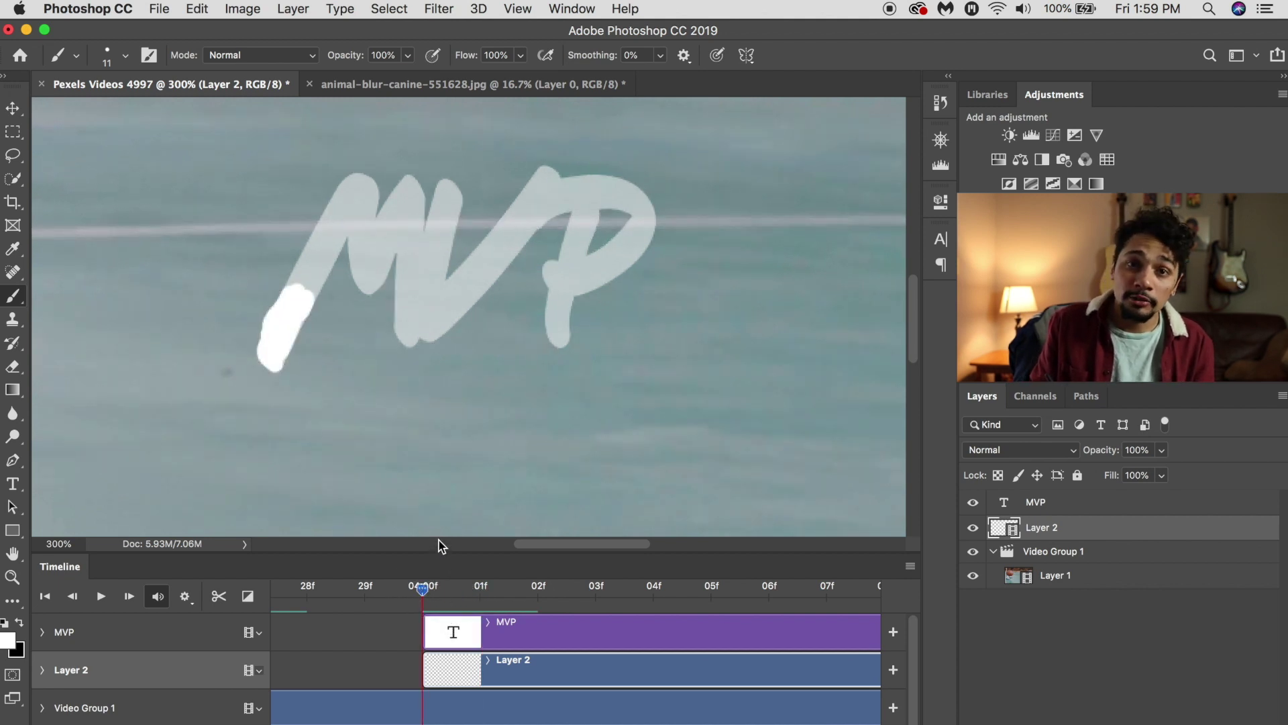
Step: Open the Timeline panel's options menu
click(911, 567)
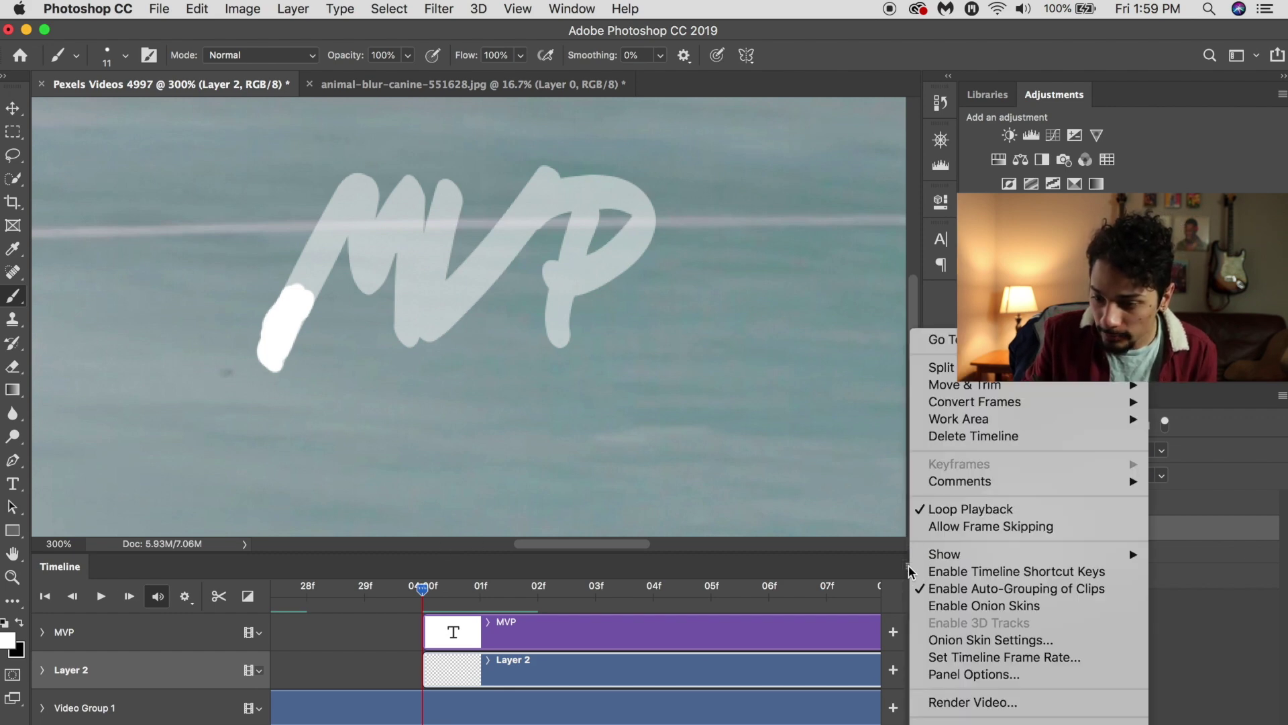
Step: Enable onion skins, check frame 01f, then return to 04:00f
click(931, 607)
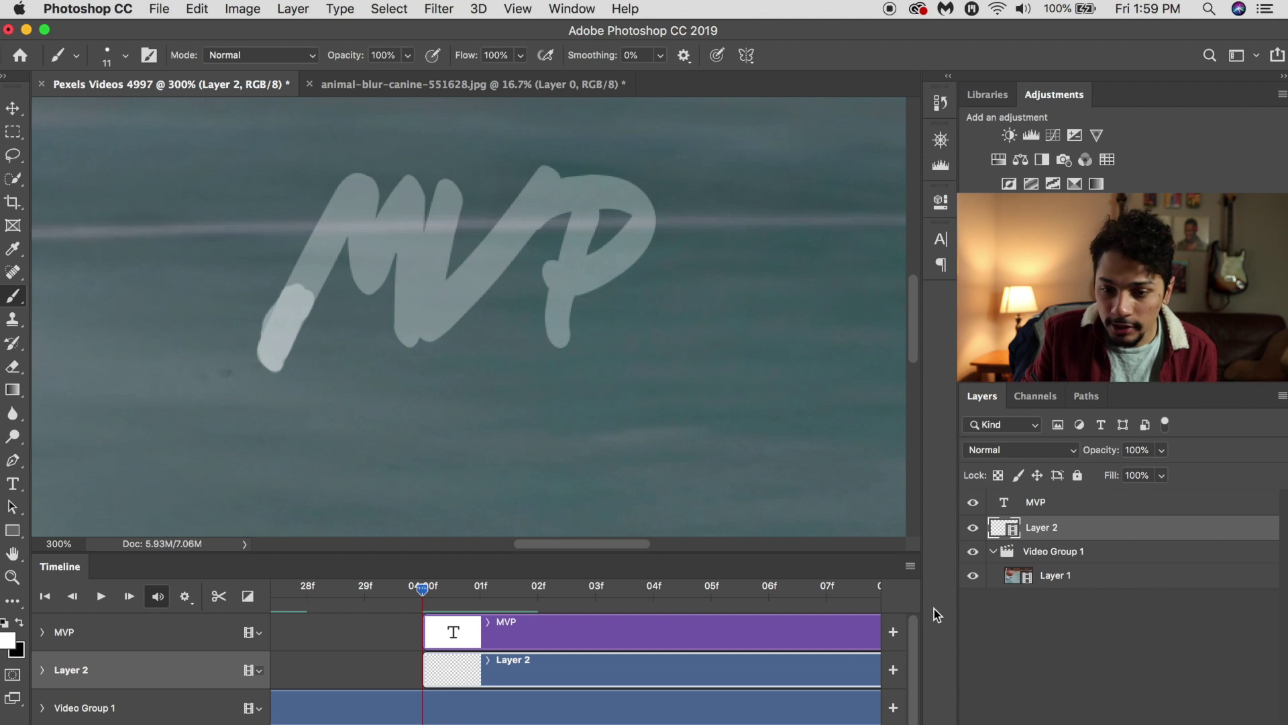
drag(422, 599, 475, 611)
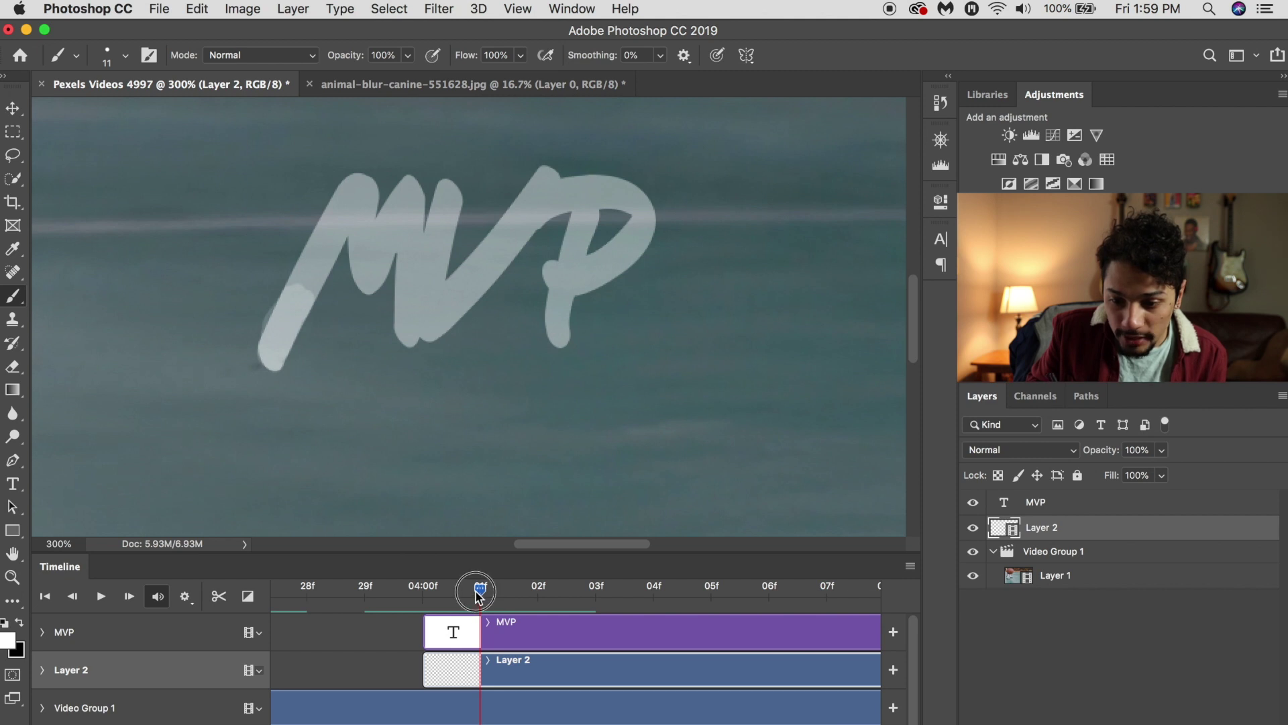
mouse_move(480, 588)
mouse_down()
mouse_move(423, 589)
mouse_move(461, 608)
mouse_move(435, 612)
mouse_move(479, 594)
mouse_up()
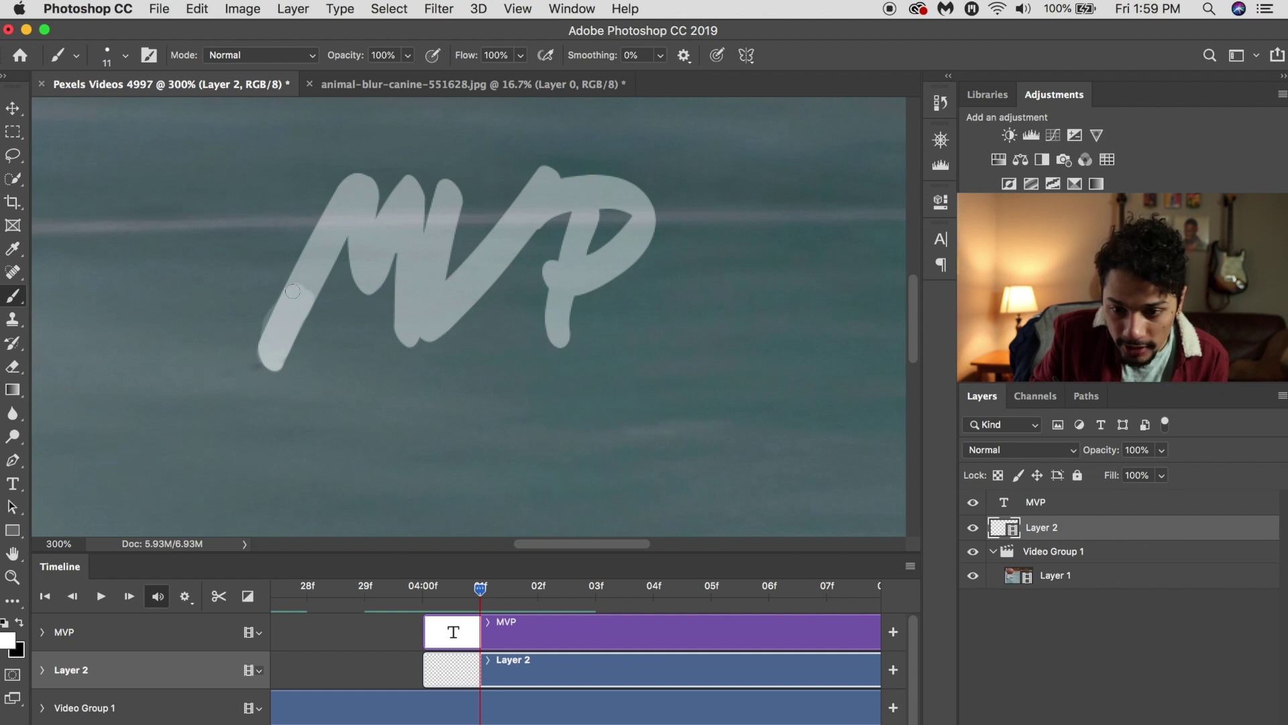
Step: Paint white over the M's lower end, then trace up its left leg on the next frame
mouse_move(274, 340)
mouse_down()
mouse_move(297, 314)
mouse_move(278, 349)
mouse_move(281, 313)
mouse_move(304, 271)
mouse_move(295, 299)
mouse_move(314, 280)
mouse_move(321, 256)
mouse_move(304, 274)
mouse_move(326, 236)
mouse_move(325, 261)
mouse_move(335, 216)
mouse_move(324, 228)
mouse_move(356, 181)
mouse_move(365, 191)
mouse_move(344, 235)
mouse_move(362, 179)
mouse_move(294, 316)
mouse_move(296, 269)
mouse_up()
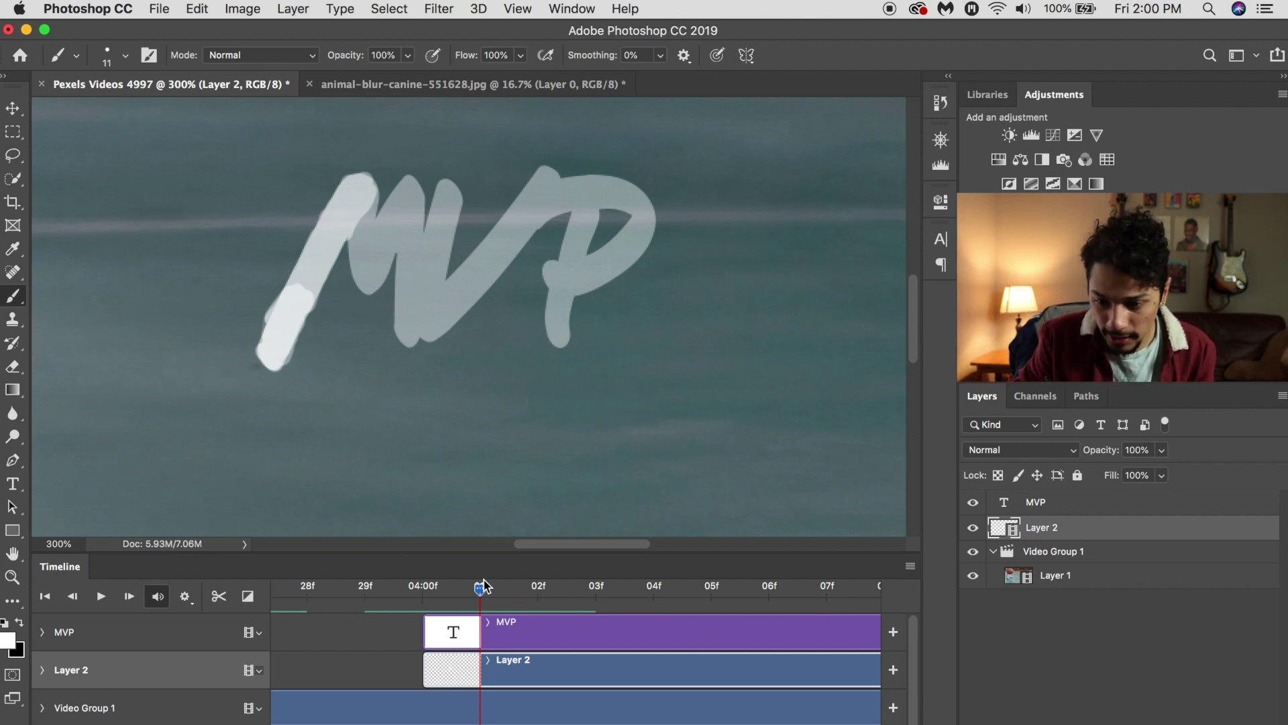
click(452, 592)
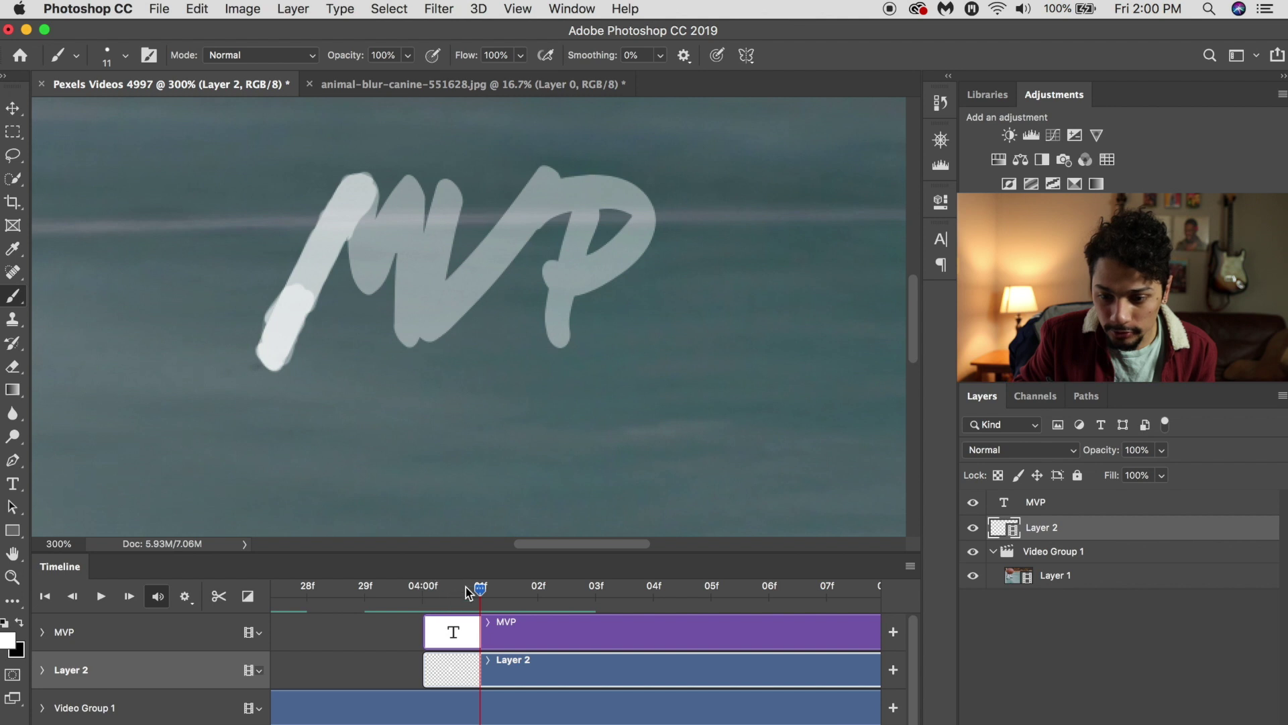
click(457, 596)
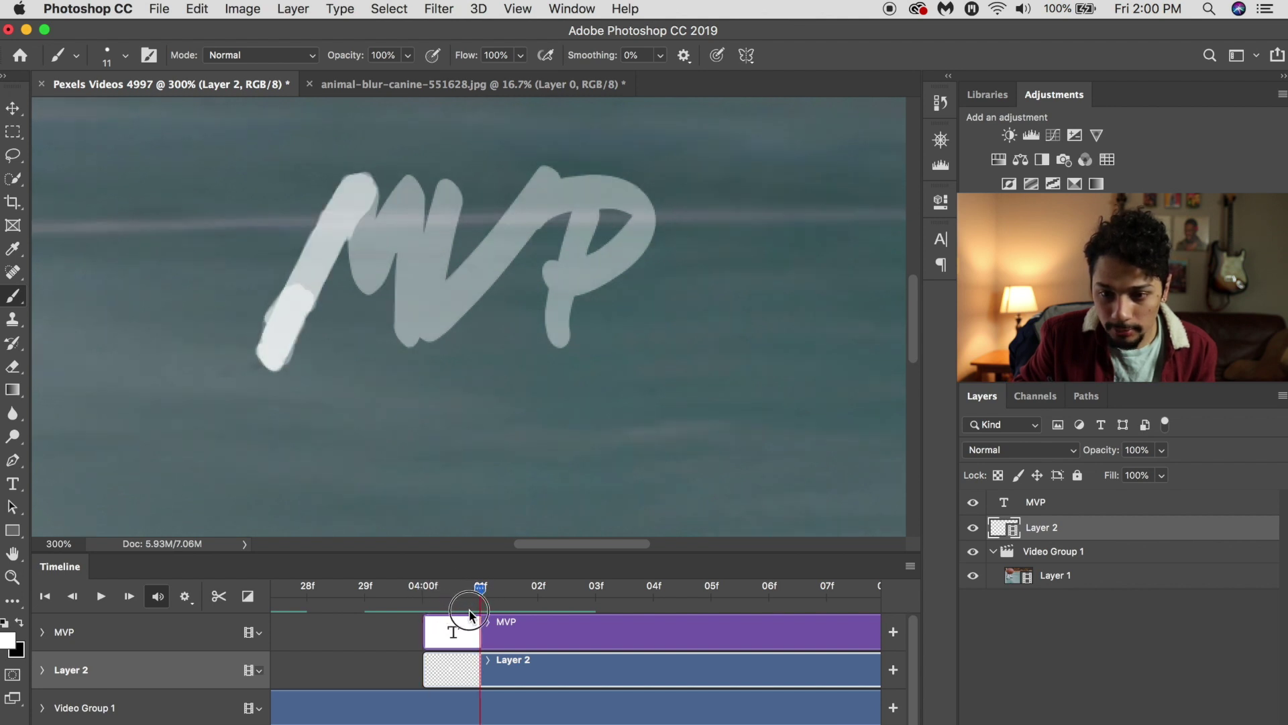
click(518, 620)
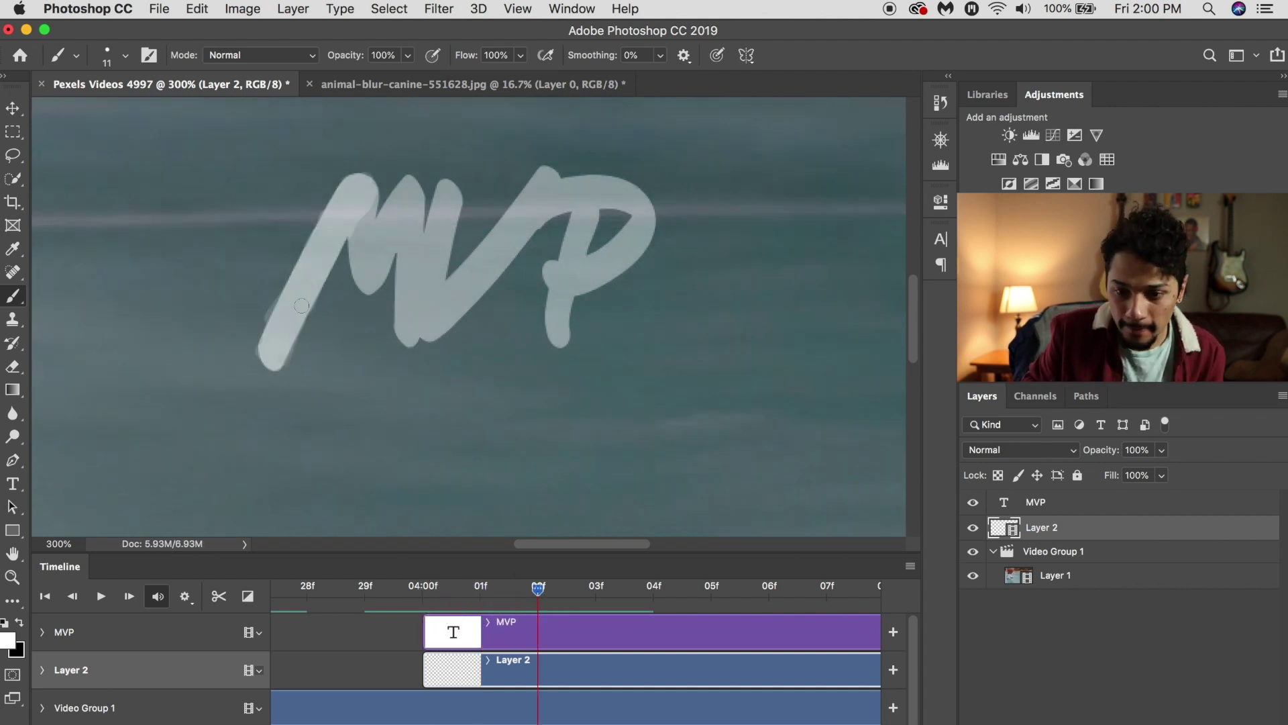
drag(272, 363, 359, 176)
drag(535, 585, 595, 585)
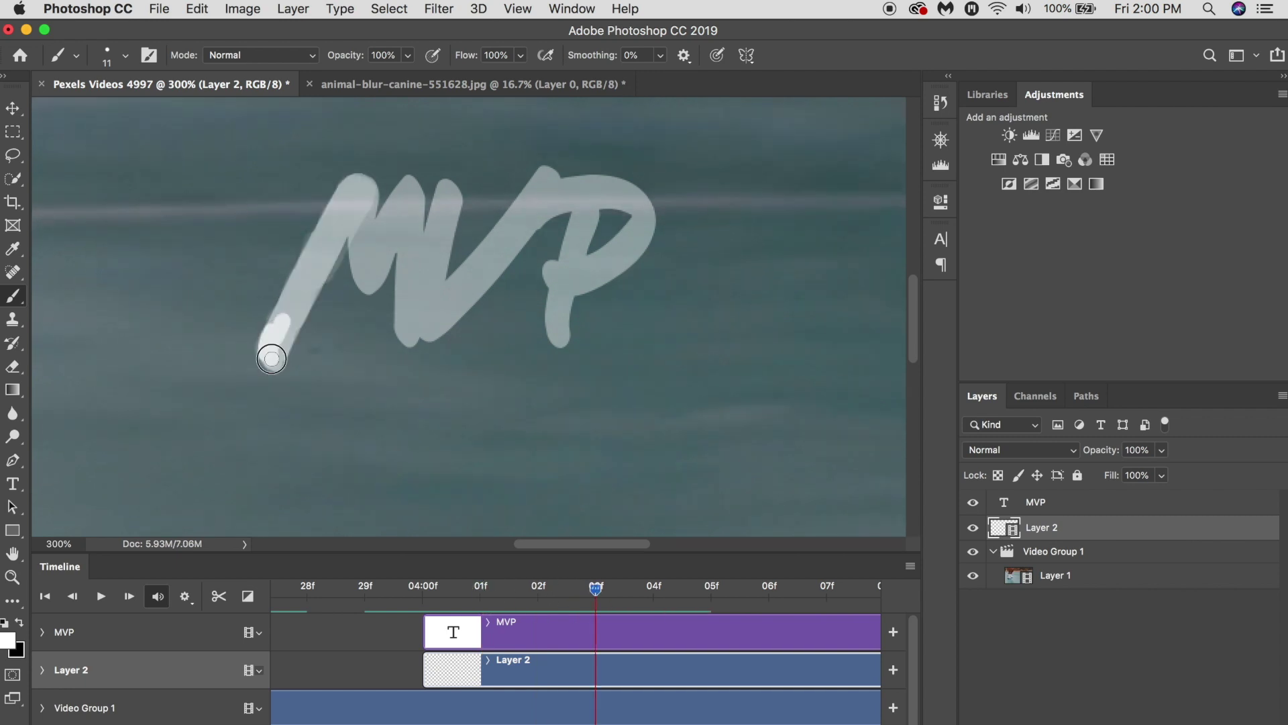
mouse_move(271, 359)
mouse_down()
mouse_move(336, 212)
mouse_move(369, 218)
mouse_move(367, 232)
mouse_move(298, 309)
mouse_move(332, 213)
mouse_move(381, 260)
mouse_up()
Step: Extend the white stroke to the top of the M on the following frames, then scrub back to review
key(Right)
drag(662, 588, 712, 588)
mouse_move(272, 362)
mouse_down()
mouse_move(308, 282)
mouse_move(397, 201)
mouse_move(409, 265)
mouse_up()
drag(712, 593, 769, 589)
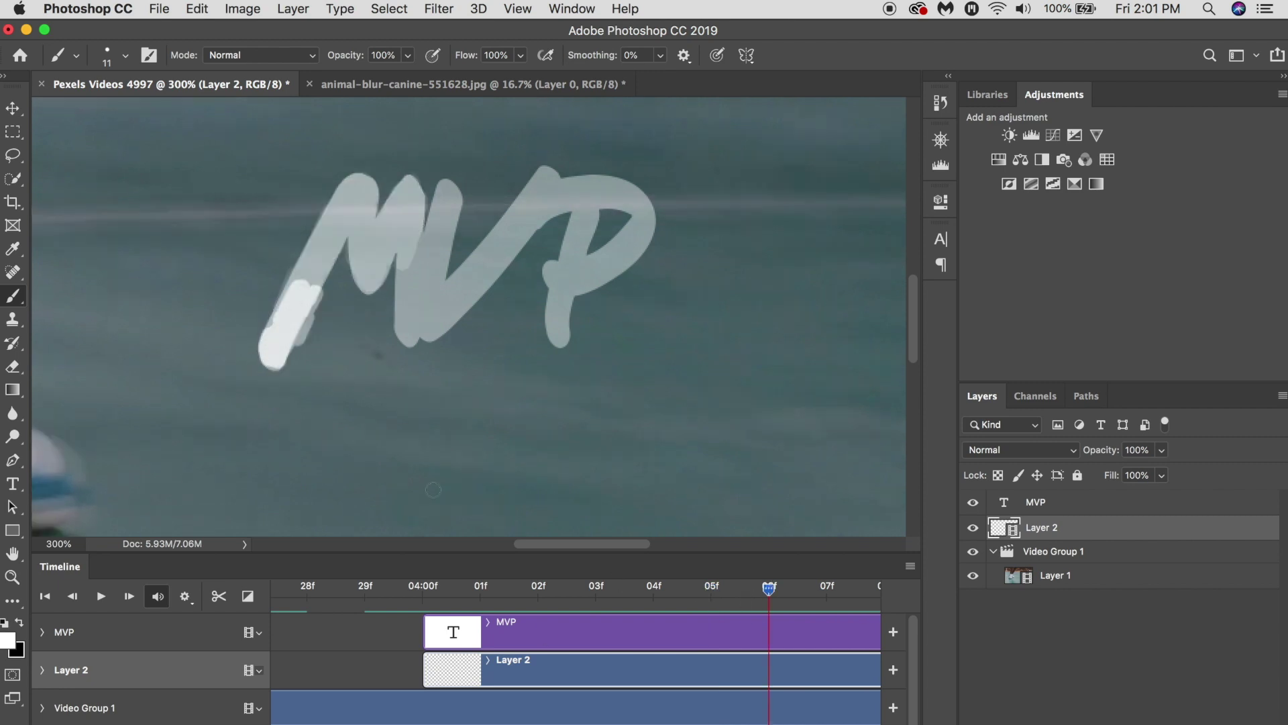
mouse_move(272, 362)
mouse_down()
mouse_move(271, 337)
mouse_move(357, 184)
mouse_move(405, 190)
mouse_move(408, 305)
mouse_move(290, 302)
mouse_move(340, 230)
mouse_move(405, 181)
mouse_move(412, 343)
mouse_up()
key(Right)
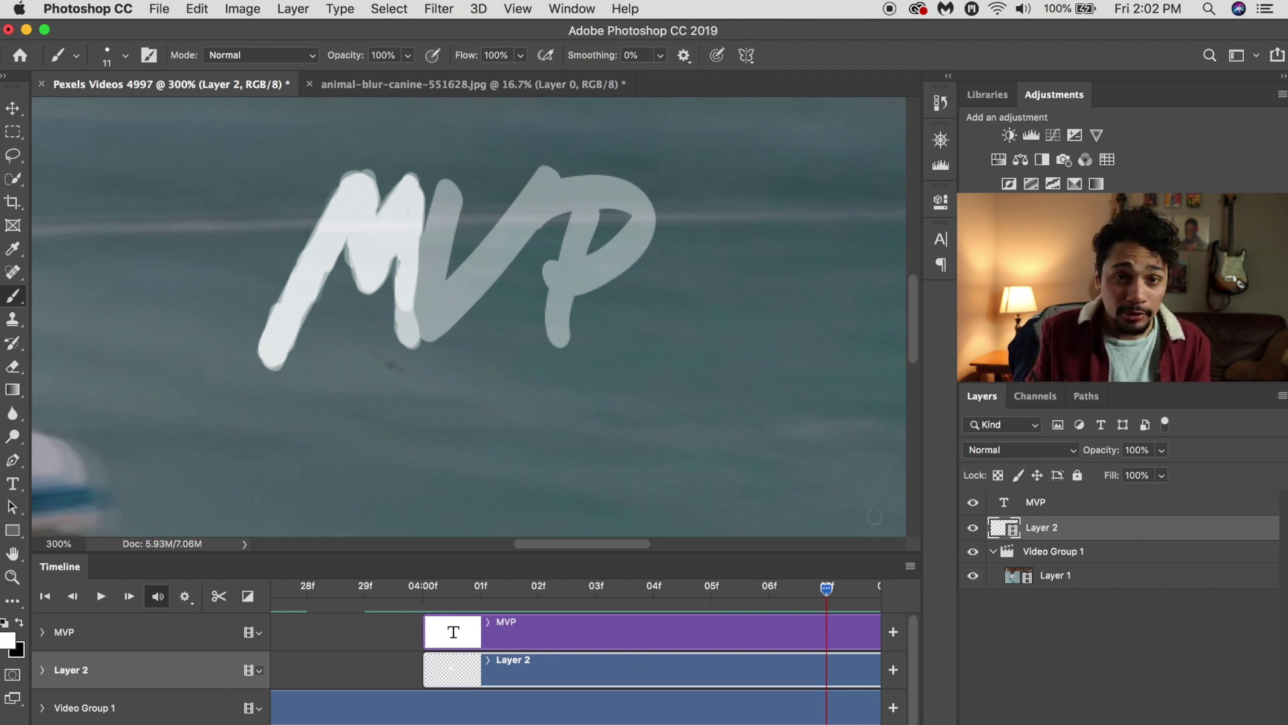
drag(823, 597, 422, 590)
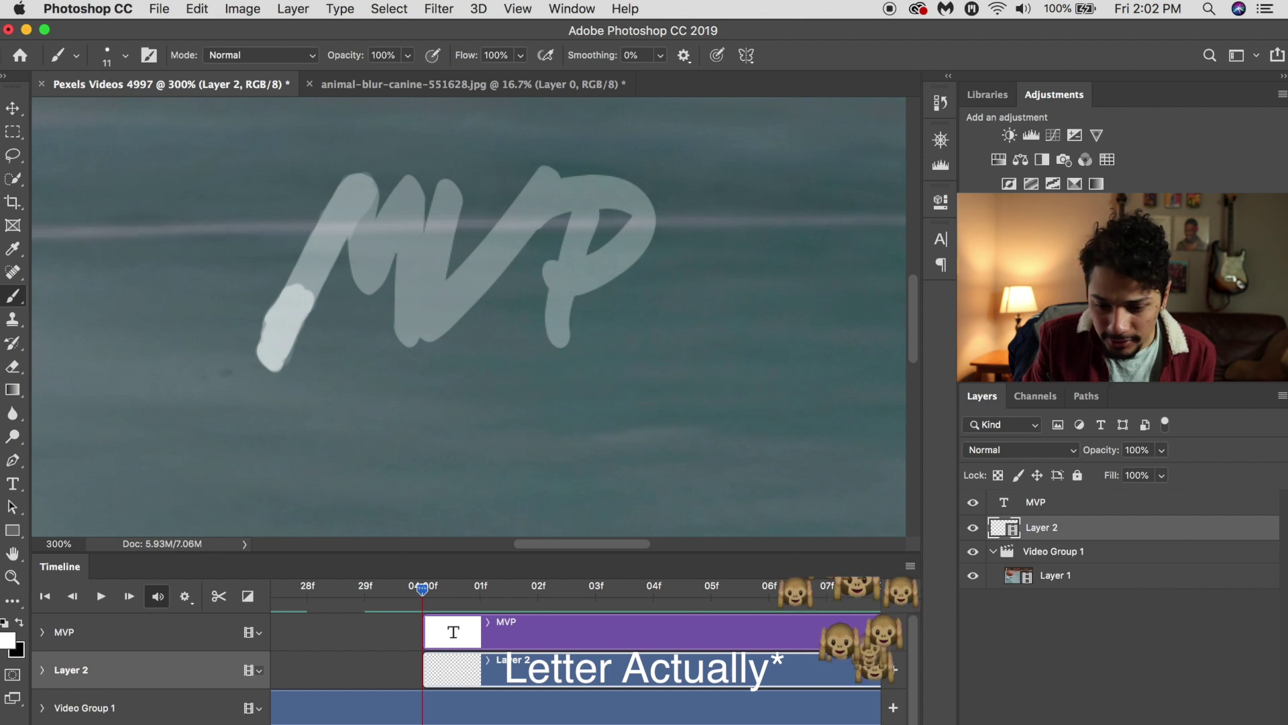
Step: Hide the MVP text guide, turn off onion skins, go to the first frame, and fit the frame on screen
scroll(576, 644, down, 3)
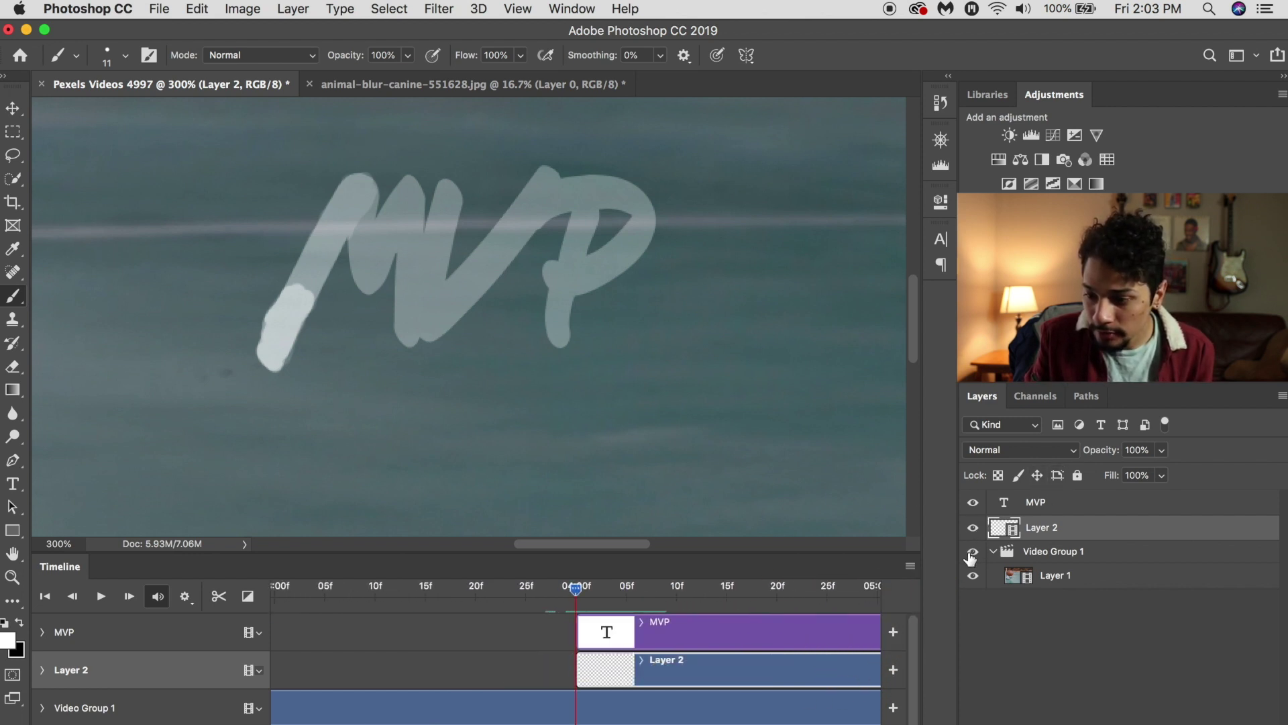
click(972, 503)
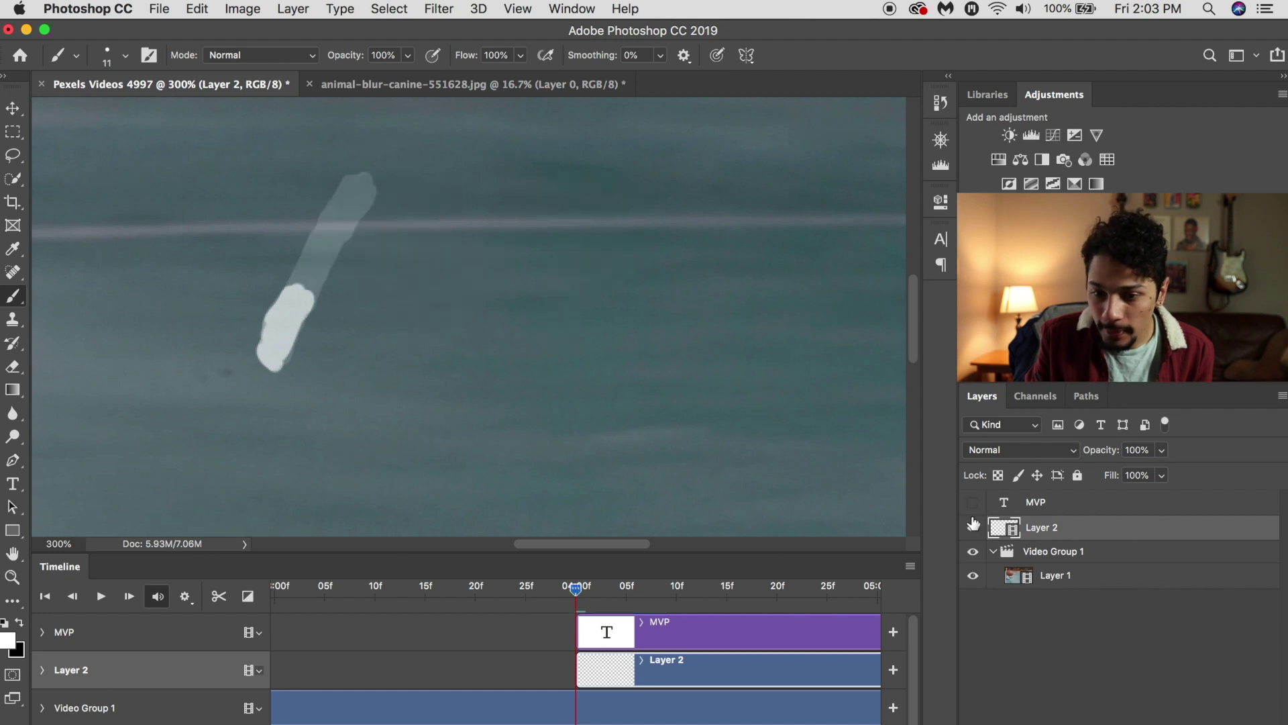
click(910, 566)
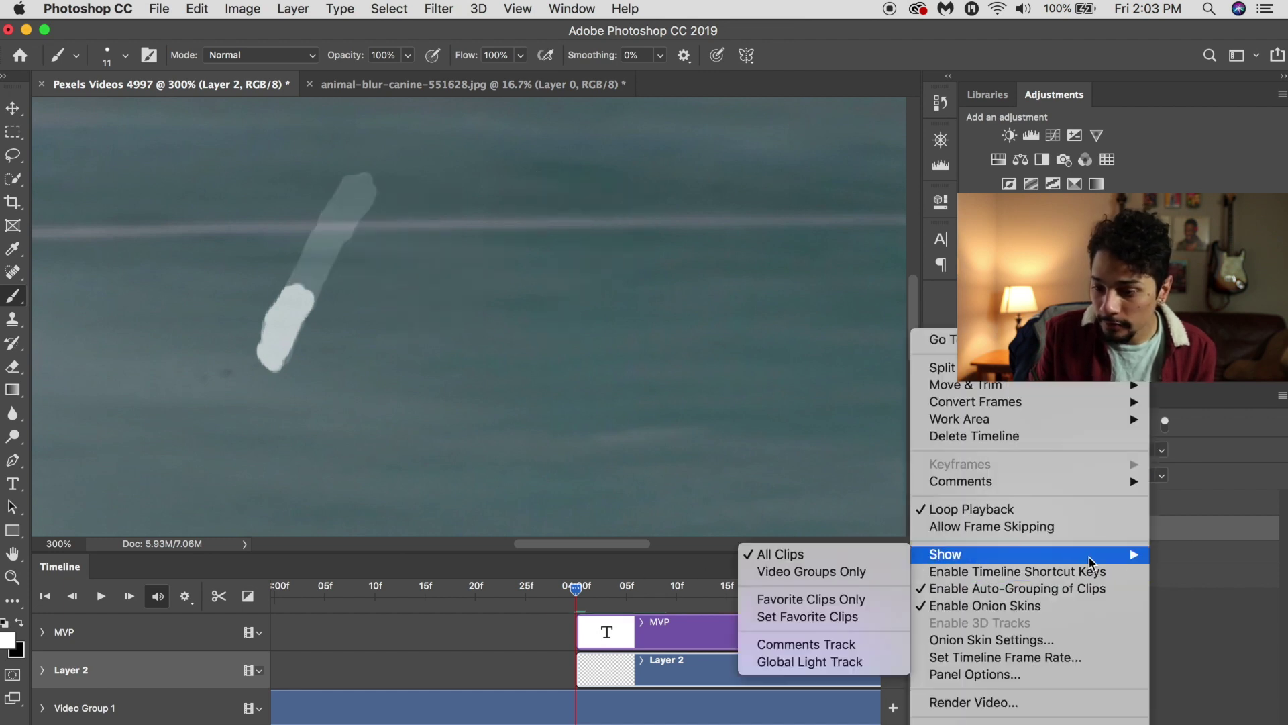
click(1064, 610)
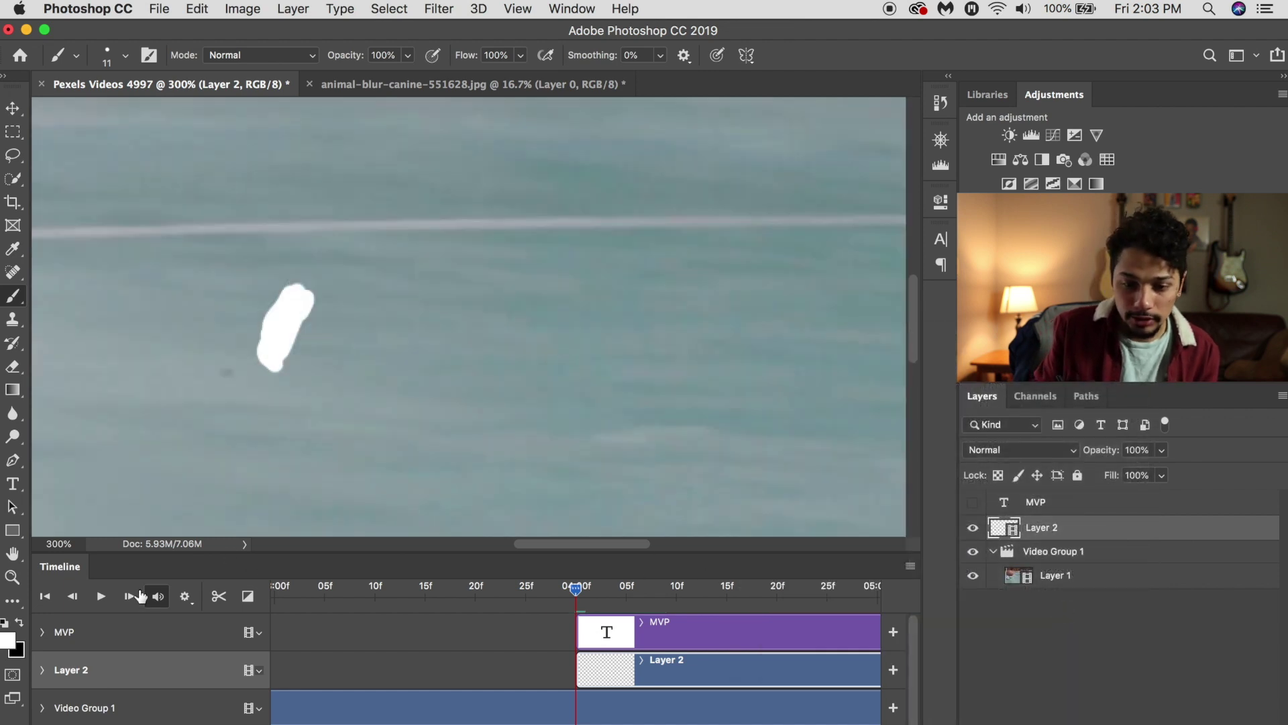
click(45, 599)
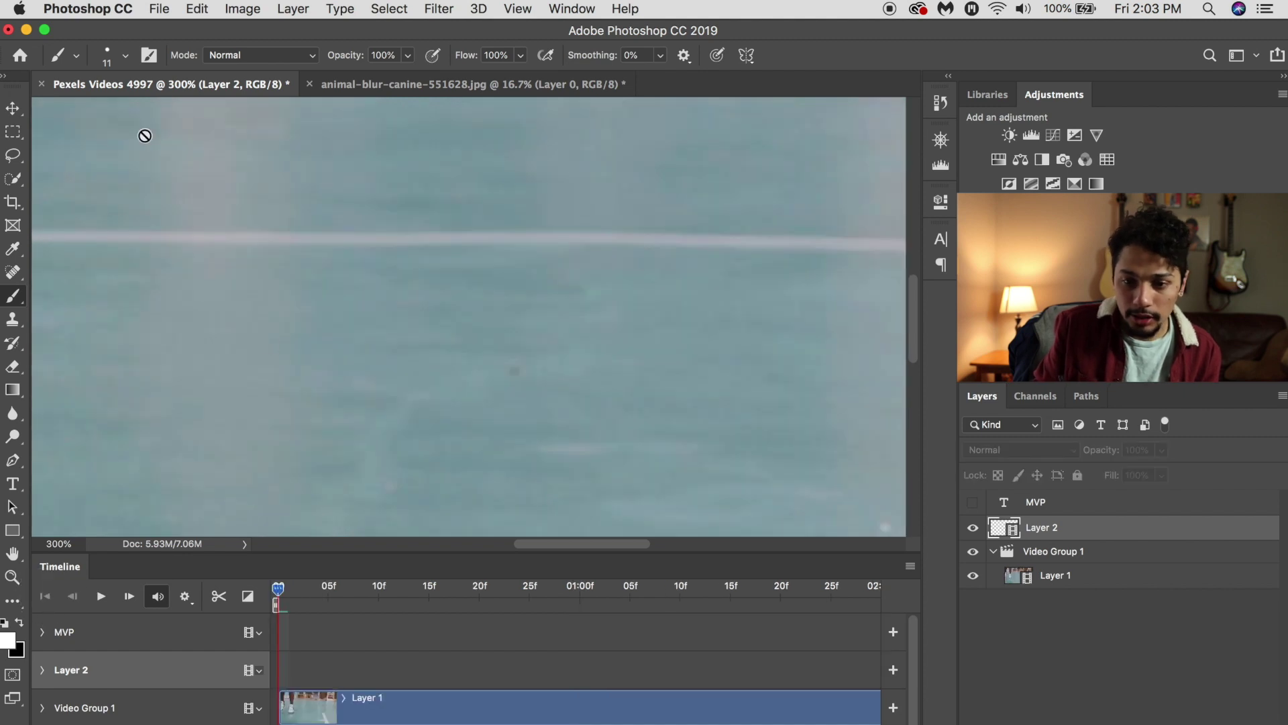
click(12, 577)
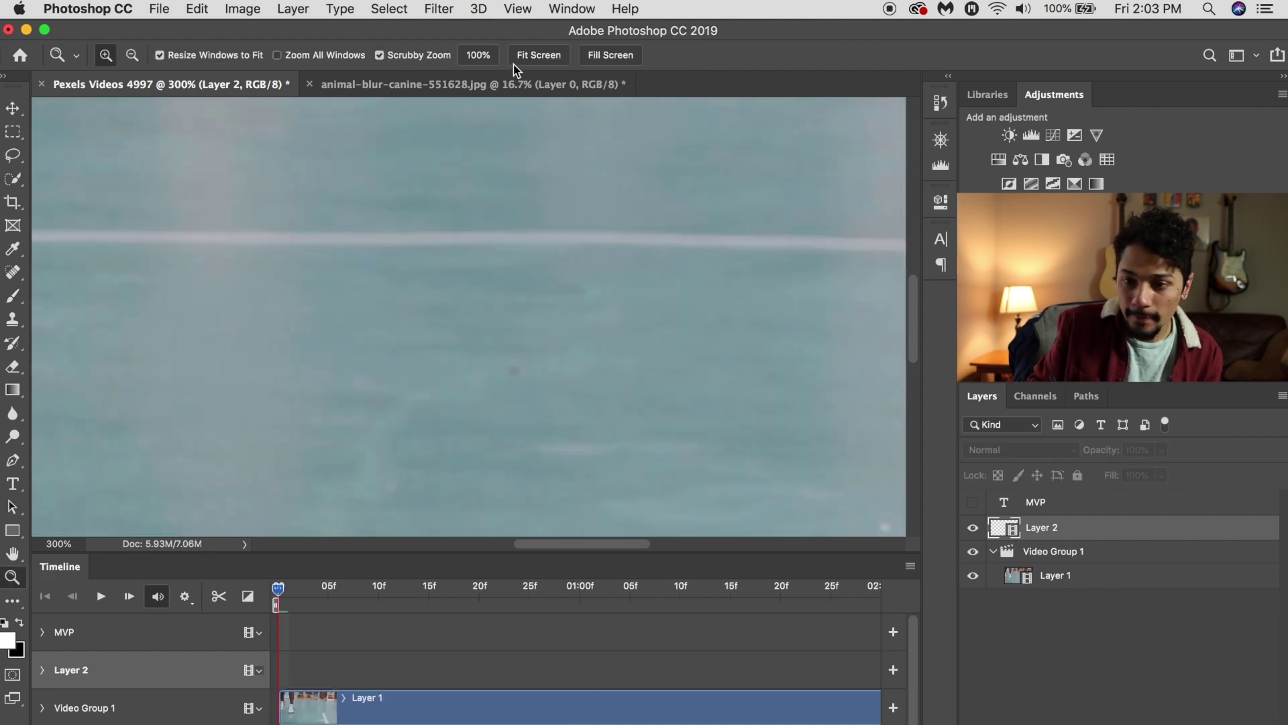
click(540, 59)
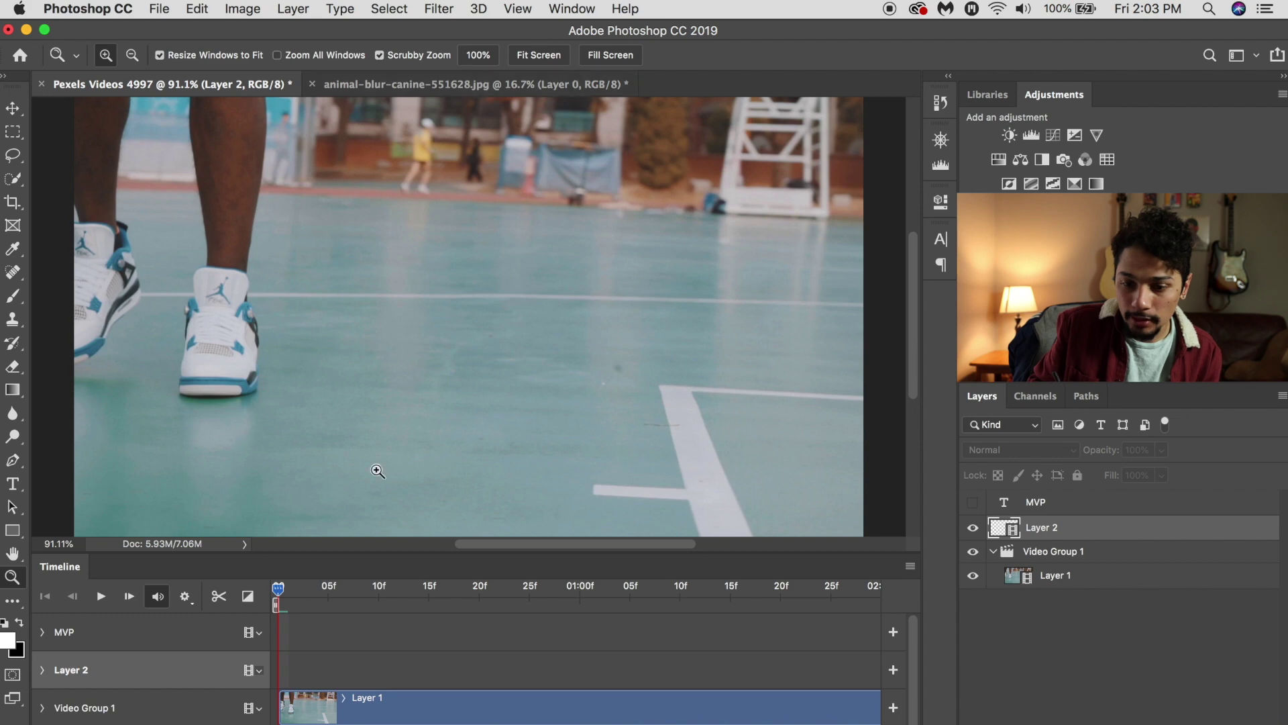
Step: Play the video, then replay from just before the drawing begins to preview the strokes
click(100, 596)
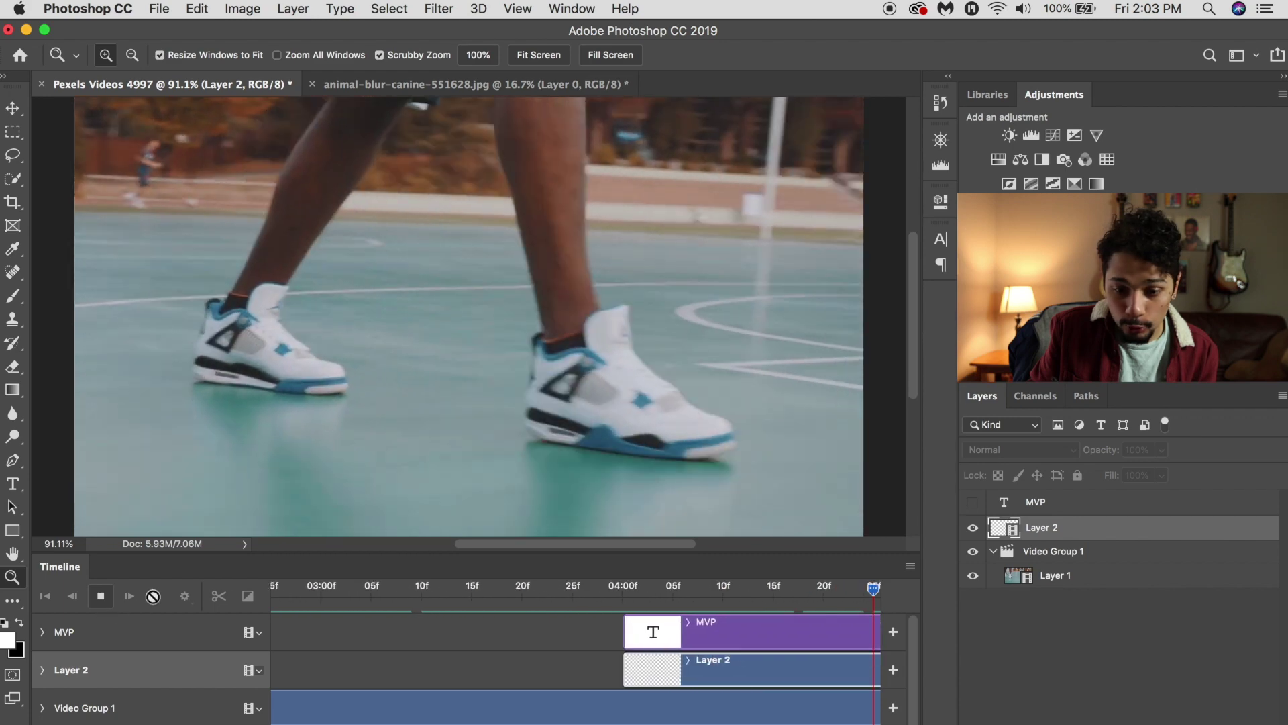
click(106, 602)
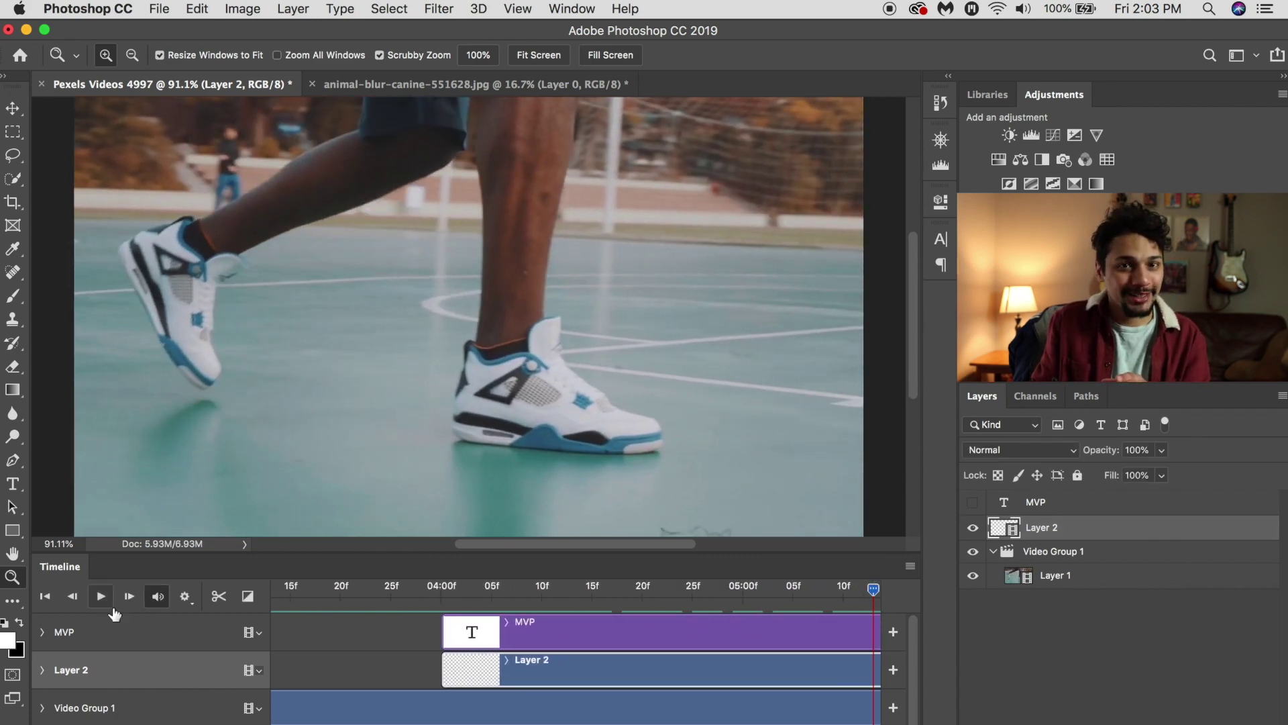
click(423, 590)
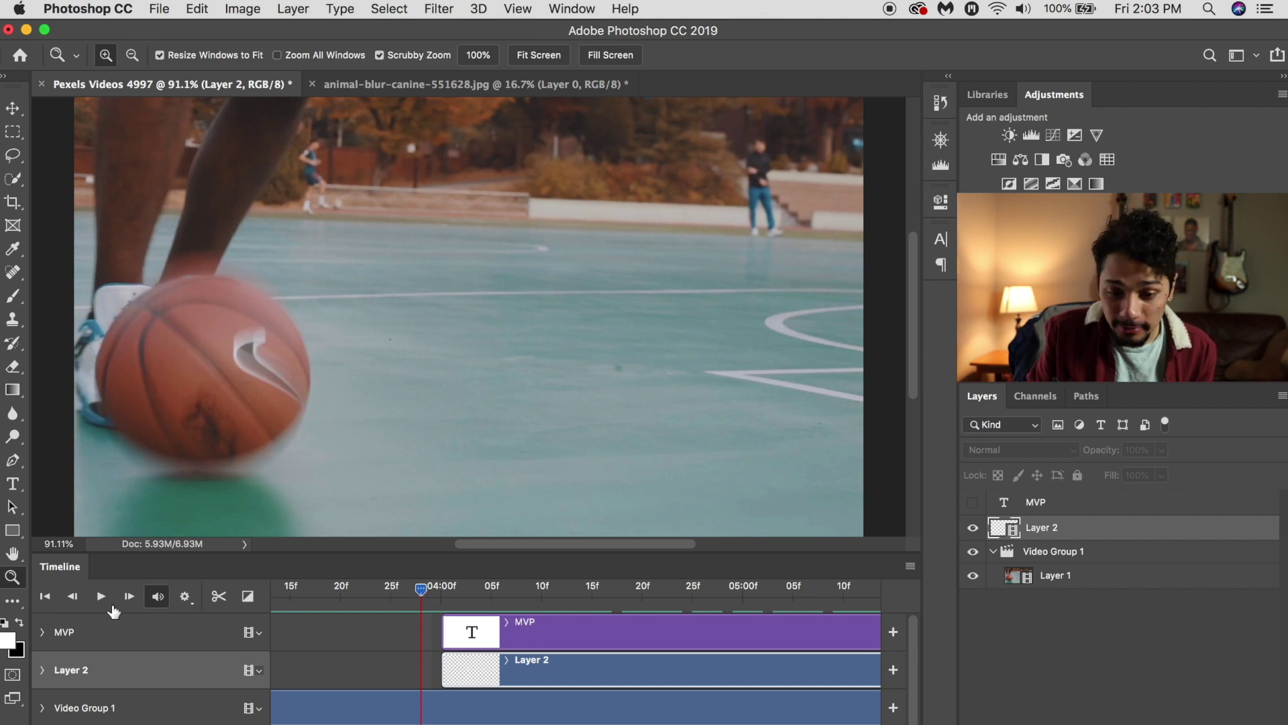
click(102, 596)
click(102, 597)
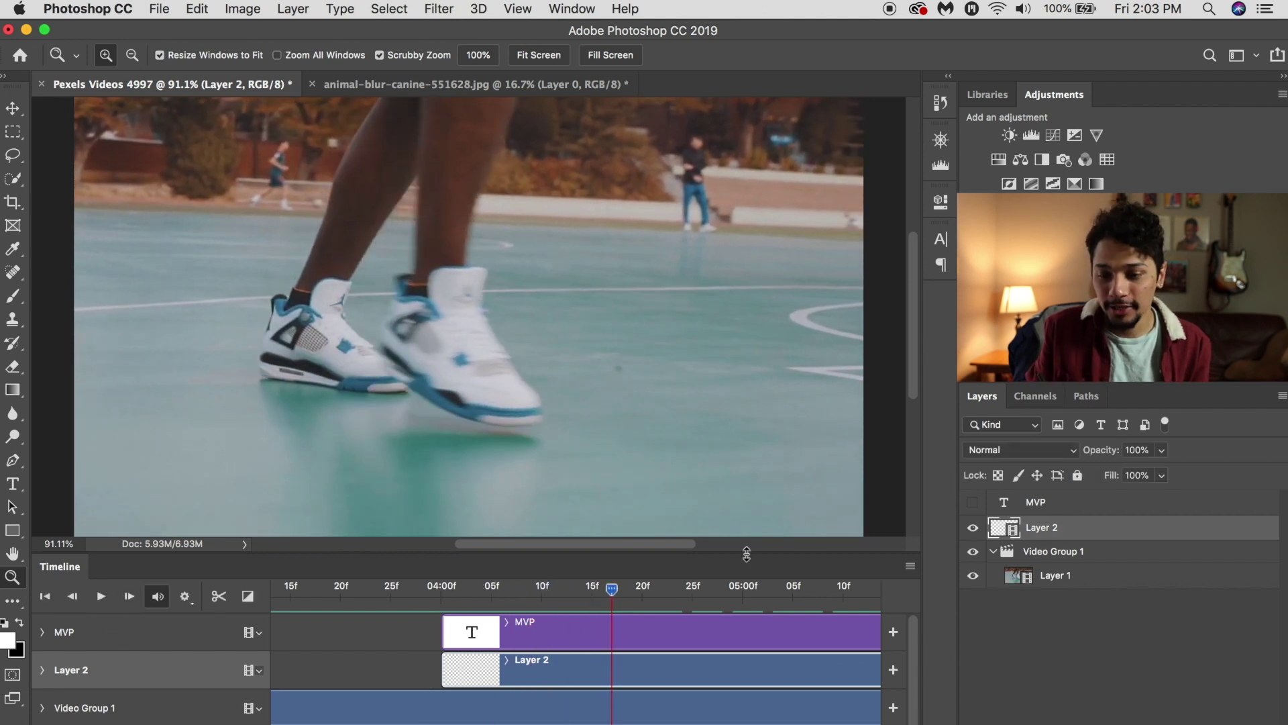
Step: Zoom back in and, on the next frame, paint white over the M strokes and the V's left arm
drag(618, 591, 535, 599)
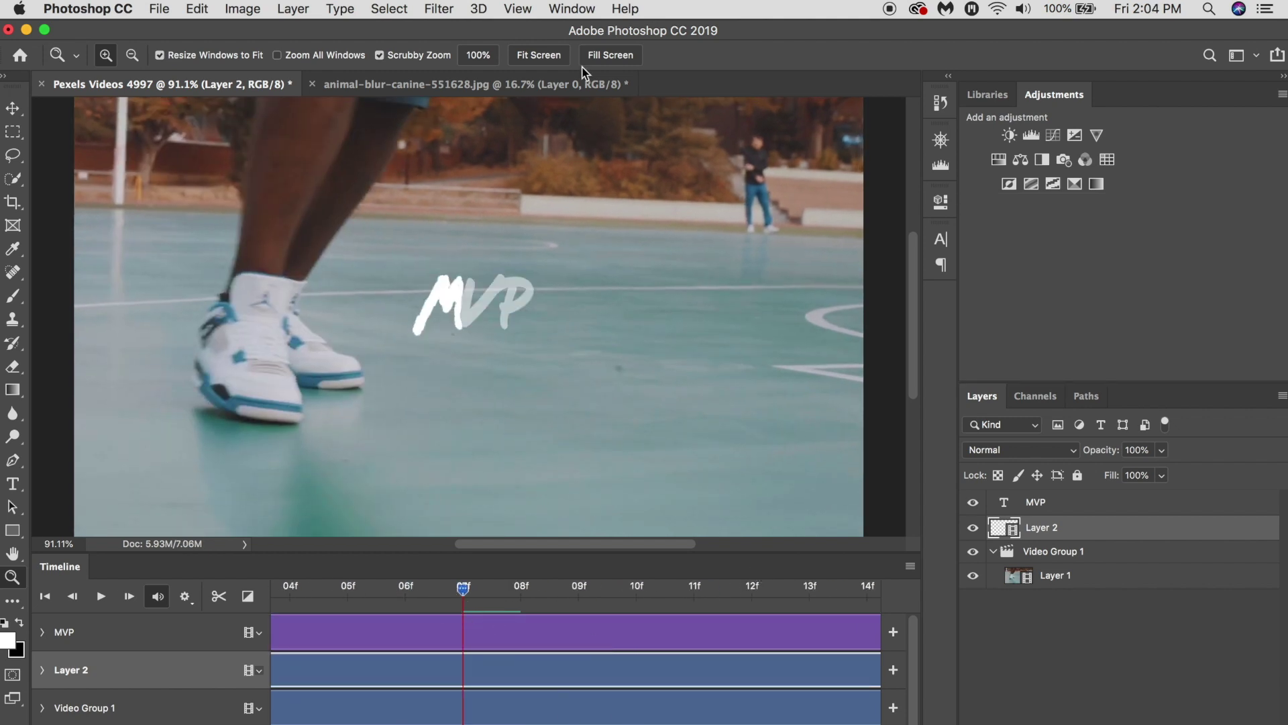
key(super+plus)
key(super+plus)
key(super+plus)
scroll(470, 315, up, 2)
key(b)
key(Right)
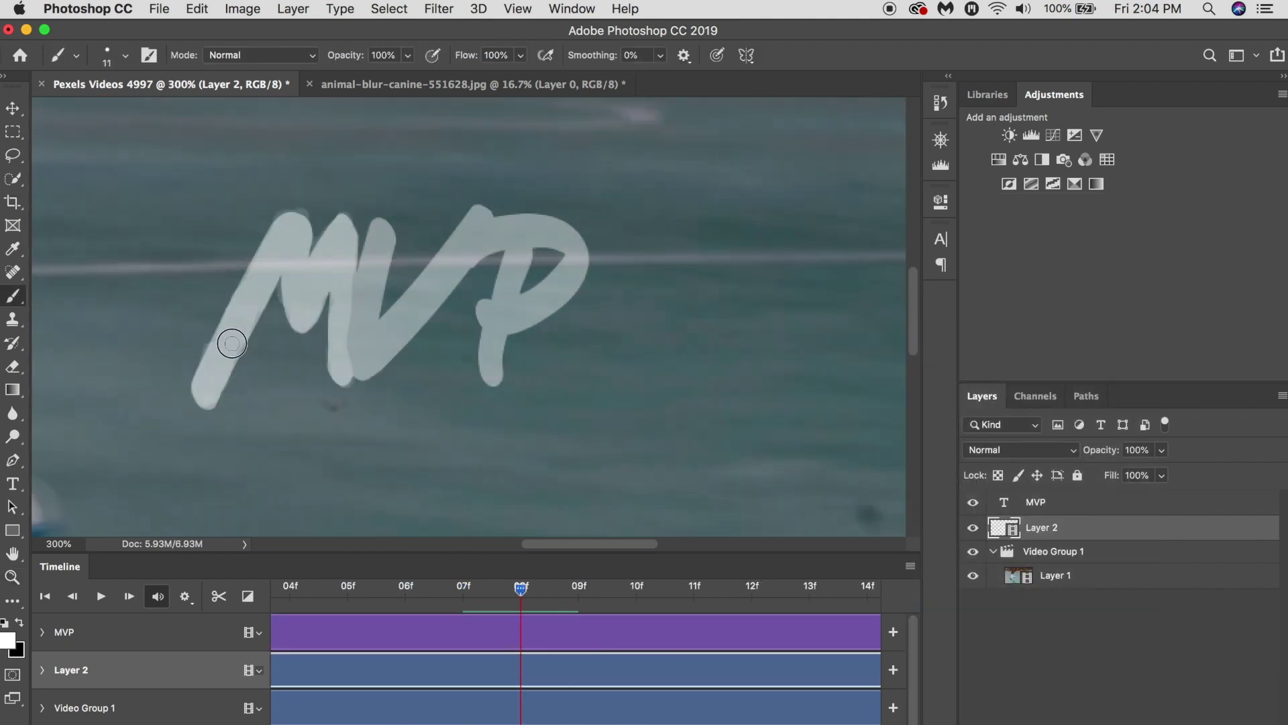
mouse_move(230, 342)
mouse_down()
mouse_move(240, 307)
mouse_move(300, 277)
mouse_move(292, 248)
mouse_move(304, 321)
mouse_move(317, 266)
mouse_move(342, 307)
mouse_move(366, 241)
mouse_move(395, 233)
mouse_up()
mouse_move(359, 368)
mouse_down()
mouse_move(371, 296)
mouse_move(337, 292)
mouse_move(373, 264)
mouse_up()
Step: On the following frames, paint white strokes from the M's foot over its peaks through the V to the P
key(Right)
mouse_move(202, 396)
mouse_down()
mouse_move(280, 226)
mouse_move(308, 305)
mouse_move(339, 227)
mouse_move(339, 351)
mouse_move(394, 232)
mouse_move(202, 400)
mouse_move(250, 291)
mouse_move(299, 270)
mouse_move(316, 296)
mouse_move(340, 299)
mouse_move(368, 261)
mouse_move(392, 348)
mouse_move(419, 306)
mouse_up()
click(610, 604)
drag(636, 589, 694, 589)
mouse_move(202, 403)
mouse_down()
mouse_move(302, 236)
mouse_move(341, 255)
mouse_move(362, 345)
mouse_move(486, 201)
mouse_up()
drag(694, 589, 752, 589)
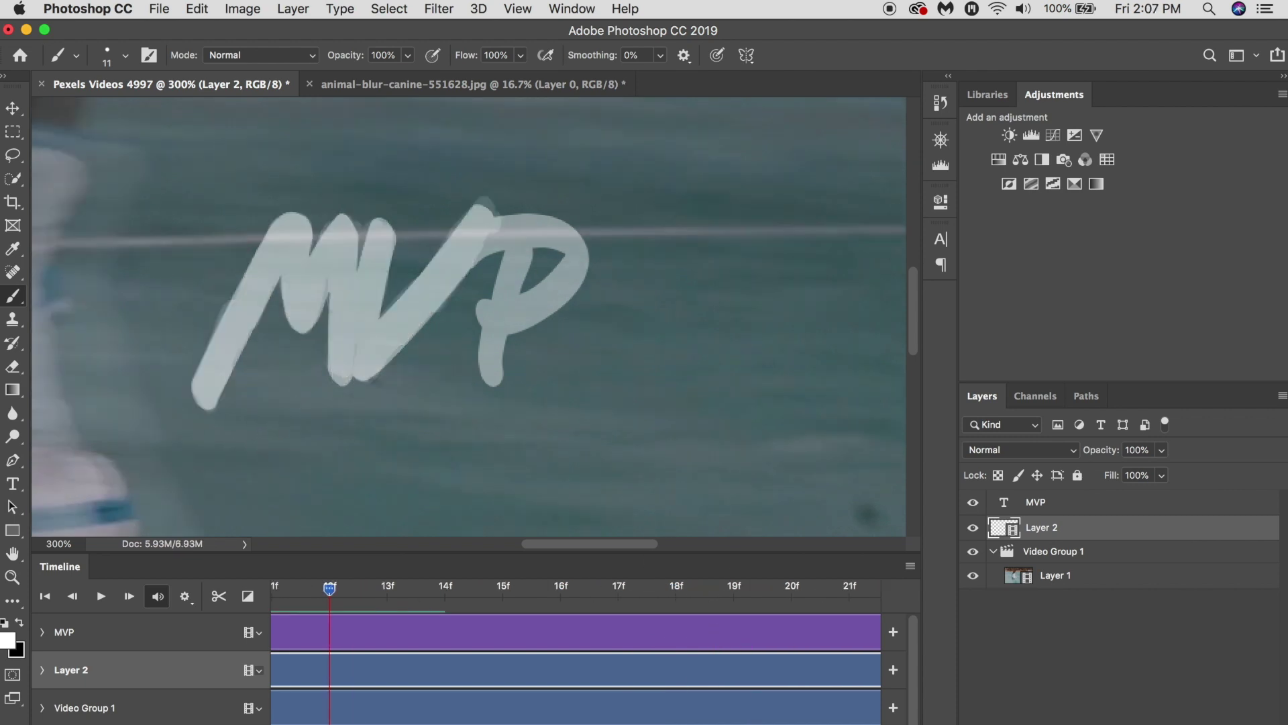
mouse_move(201, 399)
mouse_down()
mouse_move(236, 311)
mouse_move(293, 279)
mouse_move(372, 318)
mouse_move(431, 296)
mouse_move(500, 227)
mouse_move(572, 233)
mouse_up()
drag(330, 589, 388, 589)
mouse_move(201, 401)
mouse_down()
mouse_move(252, 279)
mouse_move(261, 309)
mouse_move(318, 273)
mouse_move(335, 278)
mouse_move(342, 353)
mouse_move(375, 290)
mouse_move(384, 340)
mouse_move(475, 237)
mouse_move(493, 243)
mouse_move(503, 225)
mouse_move(574, 258)
mouse_up()
Step: Paint the M on the remaining frames up to 16f, then scrub through to check the animation
key(Right)
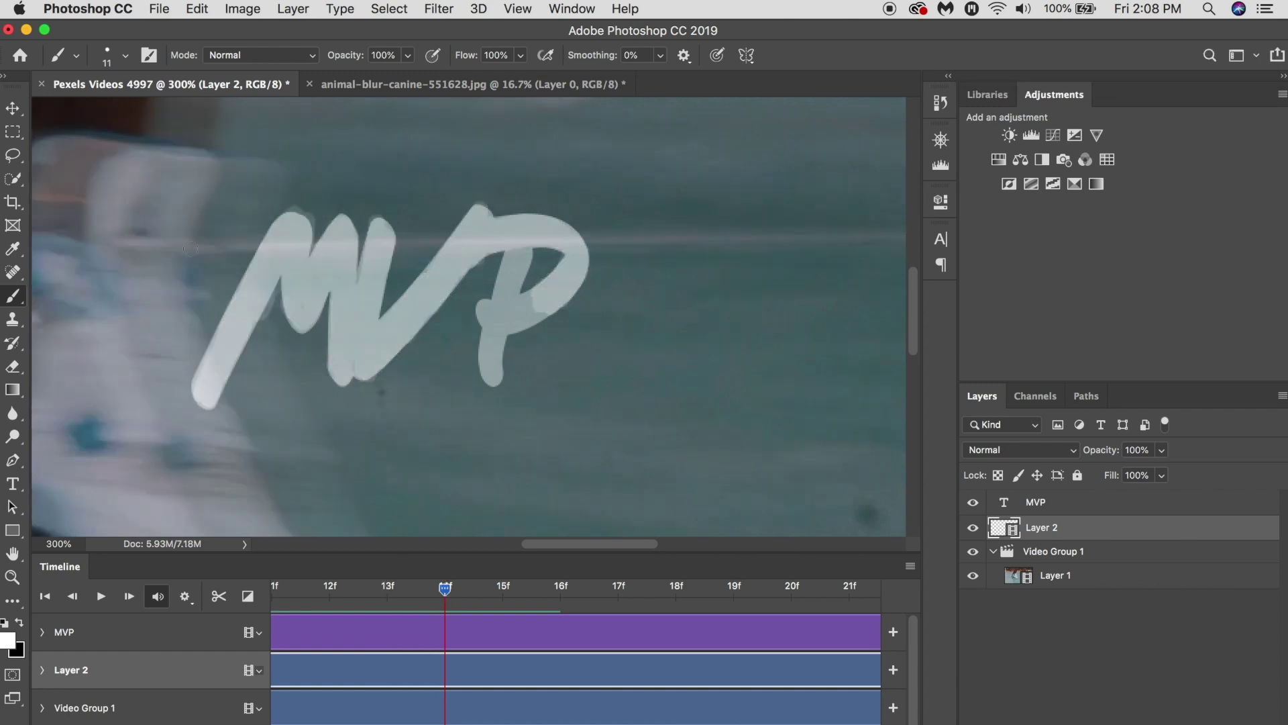
mouse_move(200, 400)
mouse_down()
mouse_move(203, 371)
mouse_move(234, 333)
mouse_move(227, 320)
mouse_move(299, 229)
mouse_move(290, 300)
mouse_move(324, 269)
mouse_move(343, 329)
mouse_move(368, 281)
mouse_move(378, 355)
mouse_move(493, 223)
mouse_move(576, 244)
mouse_move(512, 320)
mouse_move(219, 353)
mouse_move(276, 248)
mouse_move(296, 313)
mouse_move(346, 228)
mouse_move(343, 310)
mouse_move(373, 245)
mouse_move(407, 315)
mouse_move(475, 228)
mouse_move(557, 223)
mouse_move(520, 314)
mouse_up()
key(Right)
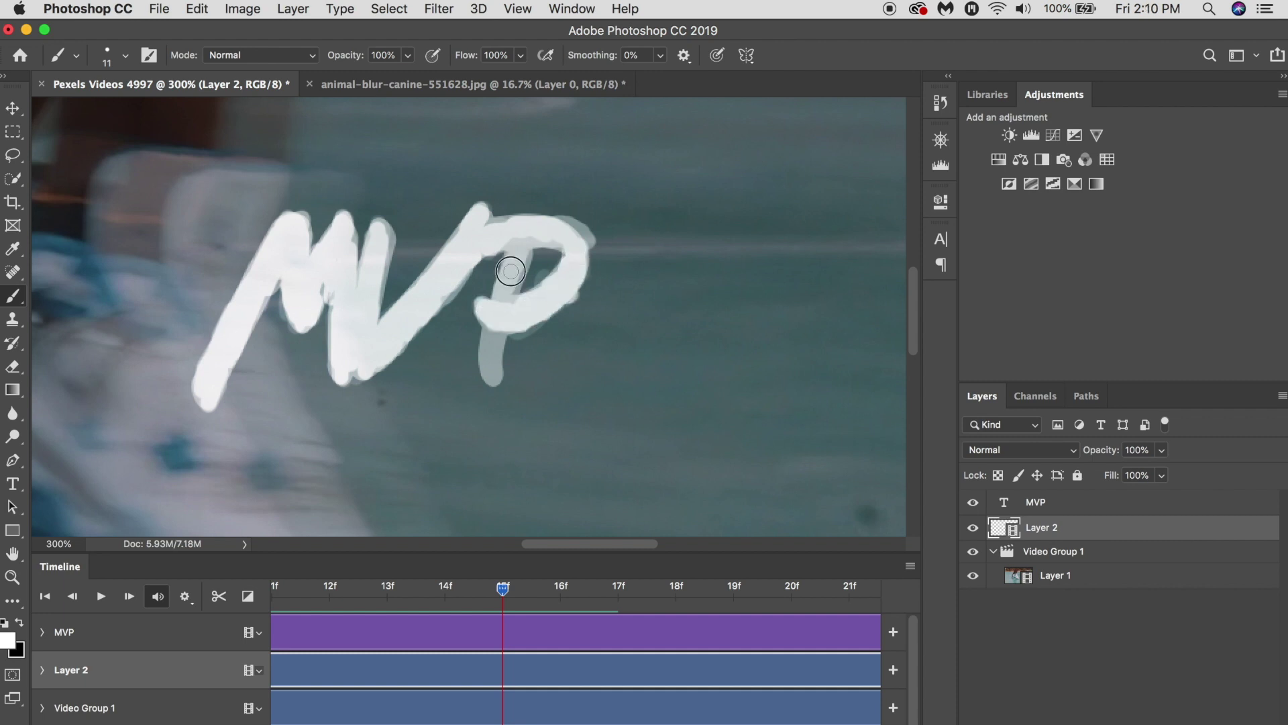
key(Right)
mouse_move(200, 401)
mouse_down()
mouse_move(288, 265)
mouse_move(336, 325)
mouse_move(392, 344)
mouse_move(500, 224)
mouse_move(537, 243)
mouse_move(493, 379)
mouse_up()
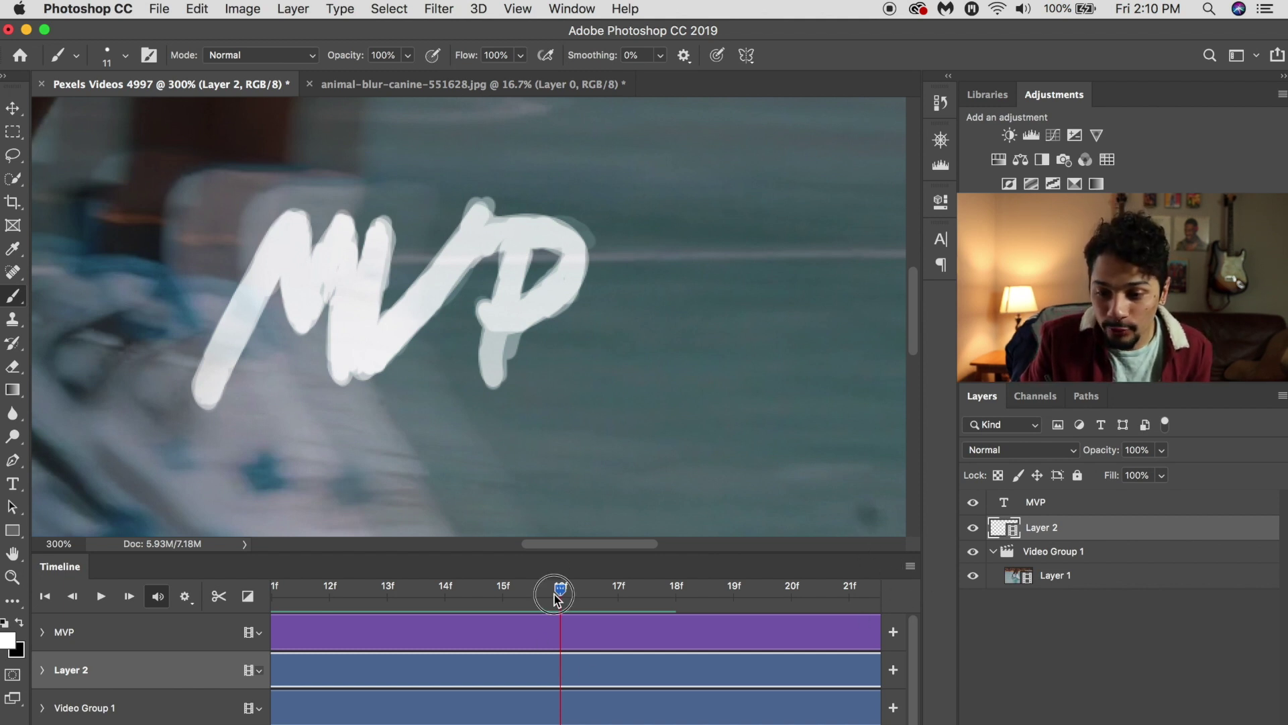
drag(555, 599, 505, 624)
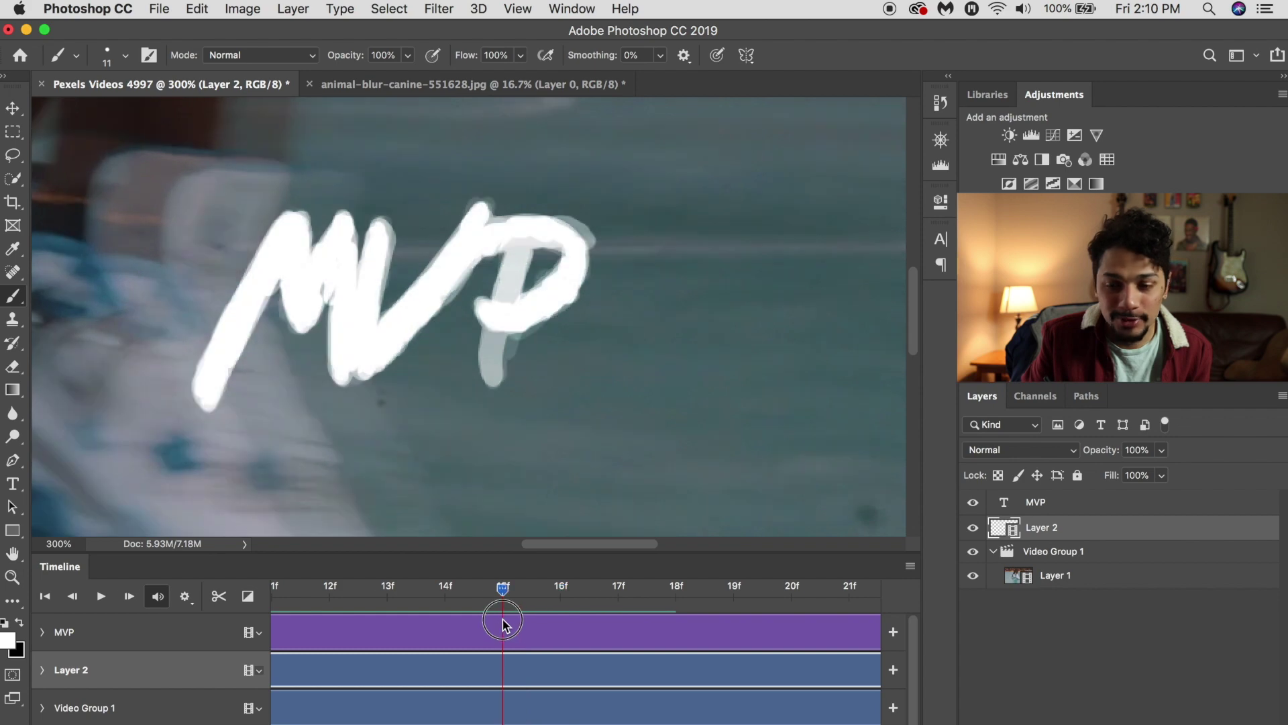
Step: Turn off onion skins, move back before the drawing starts, and fit the frame on screen
click(909, 569)
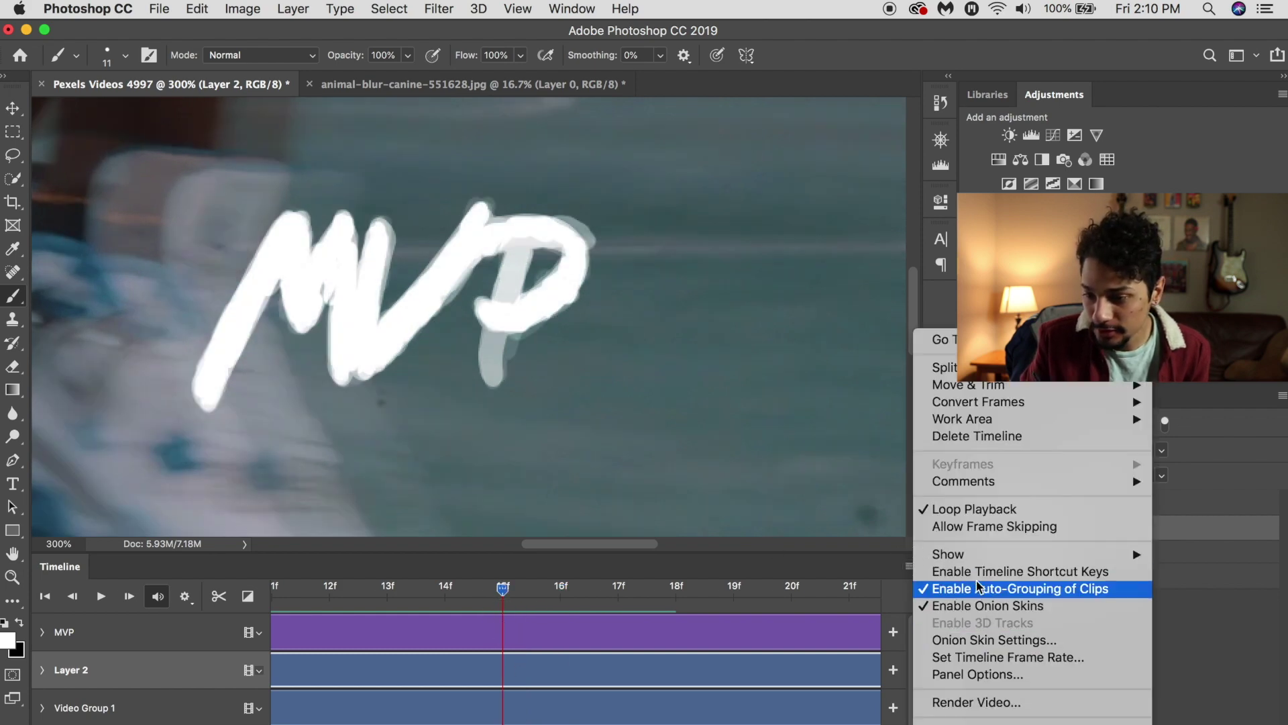
click(959, 608)
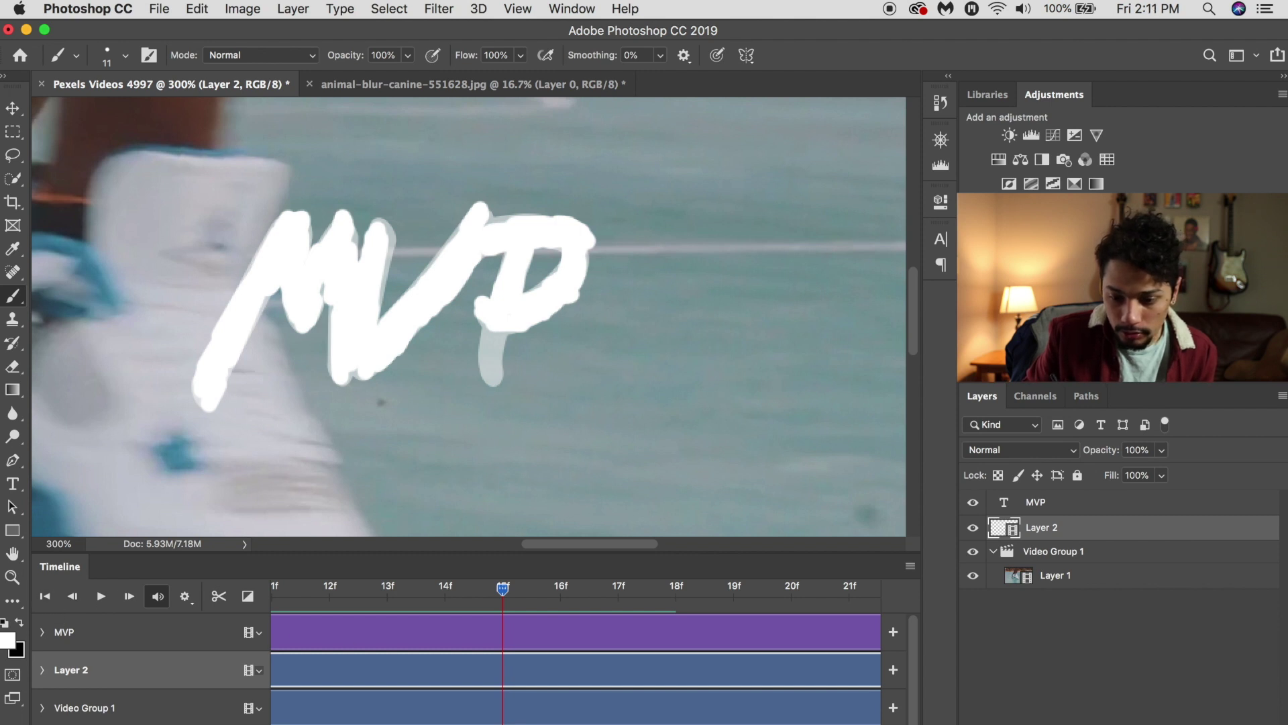
scroll(576, 631, down, 3)
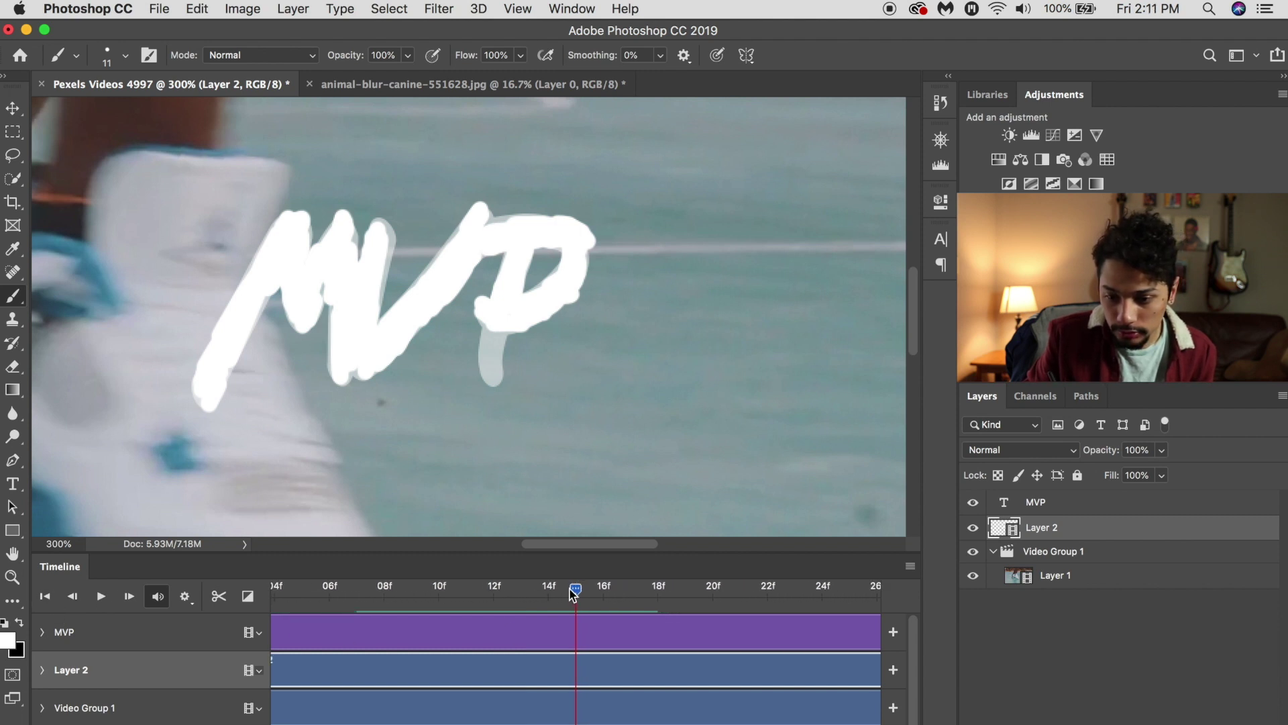
drag(577, 593, 324, 618)
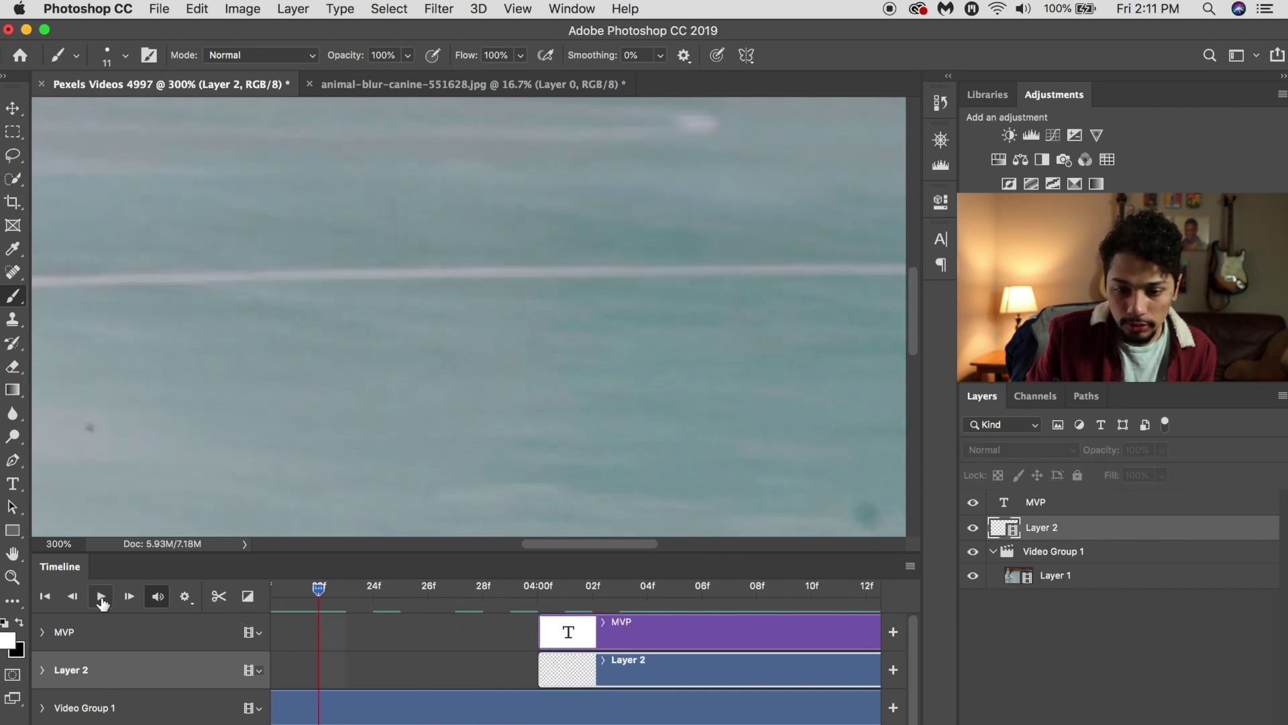
click(12, 578)
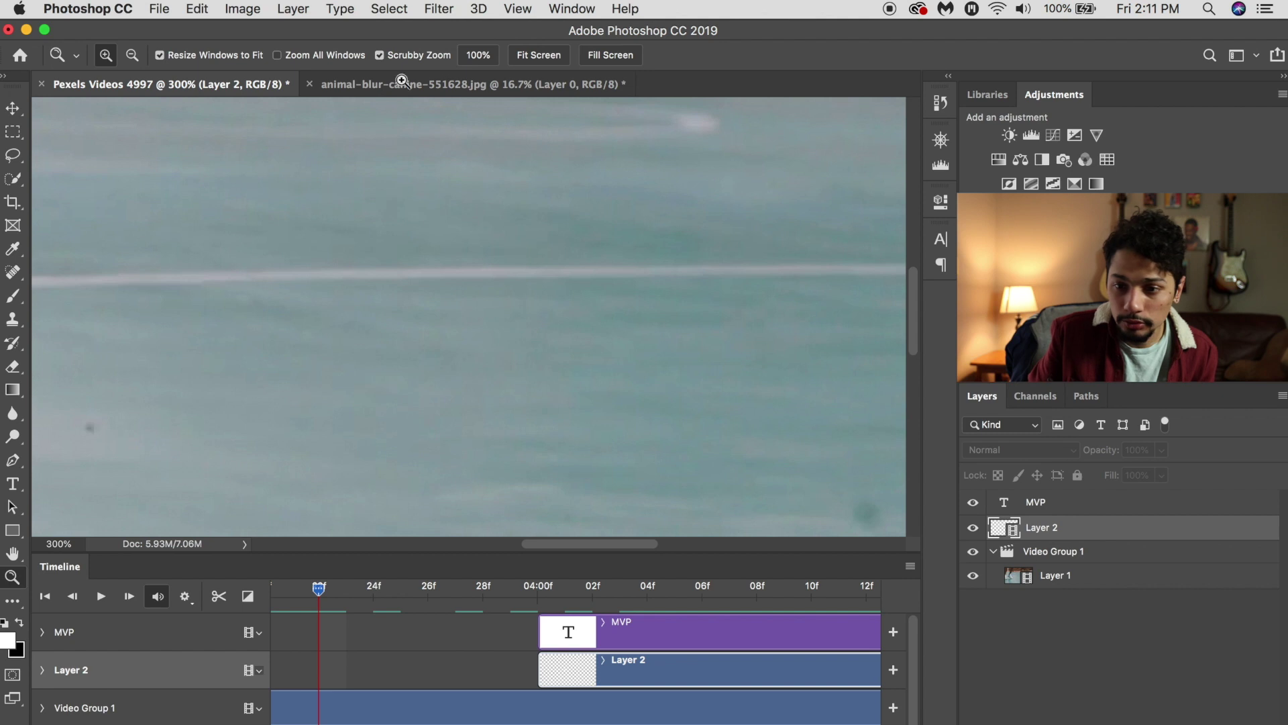
click(527, 62)
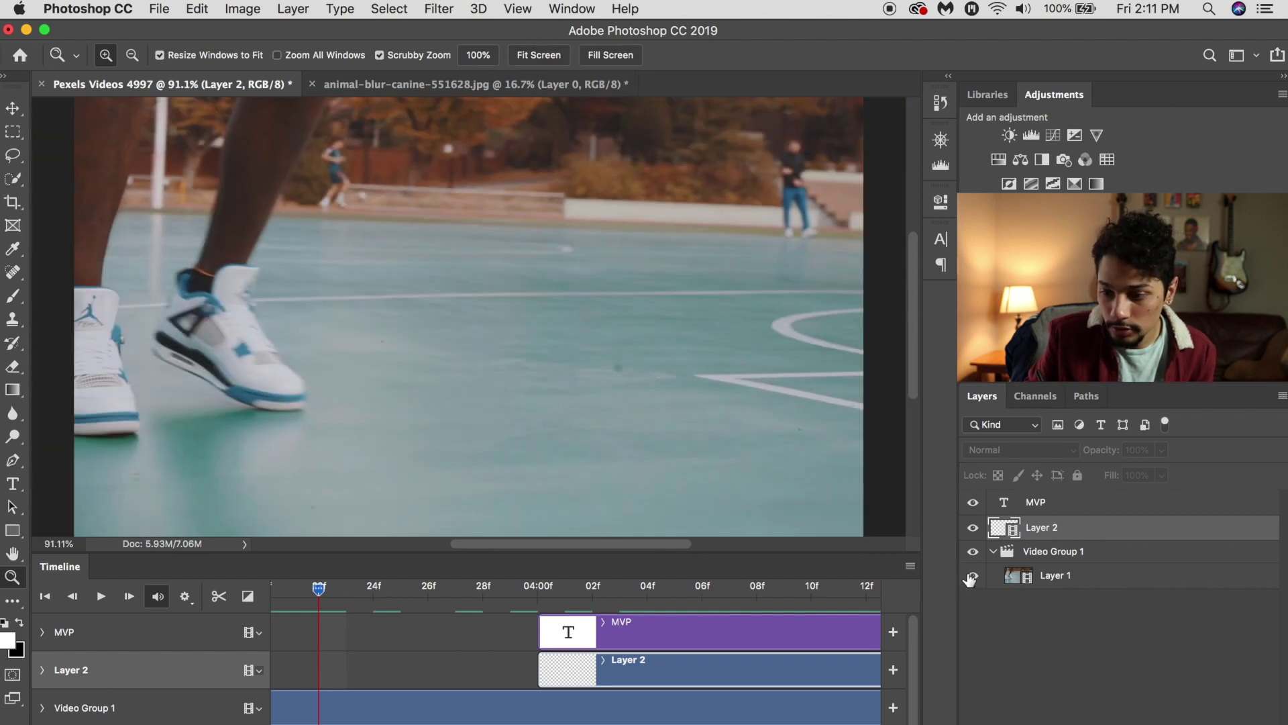
Step: Hide the MVP text layer, play the animation preview, and stop at frame 16f
click(973, 502)
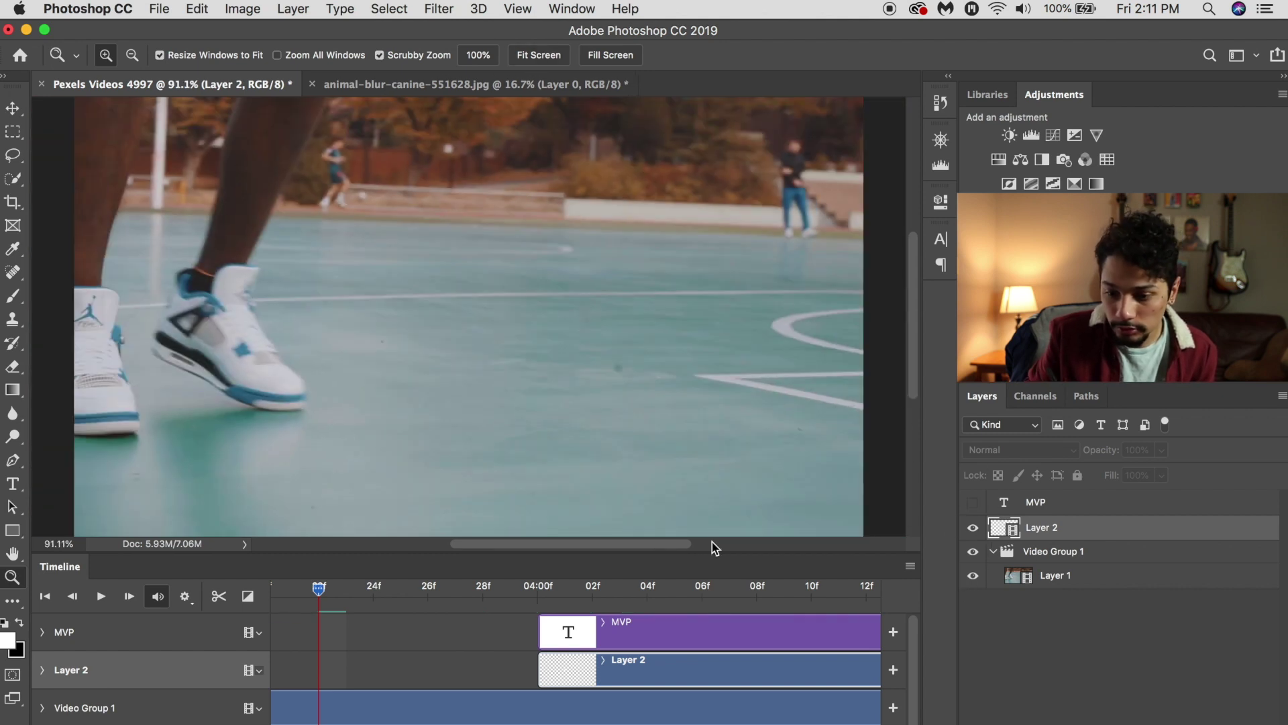
click(101, 596)
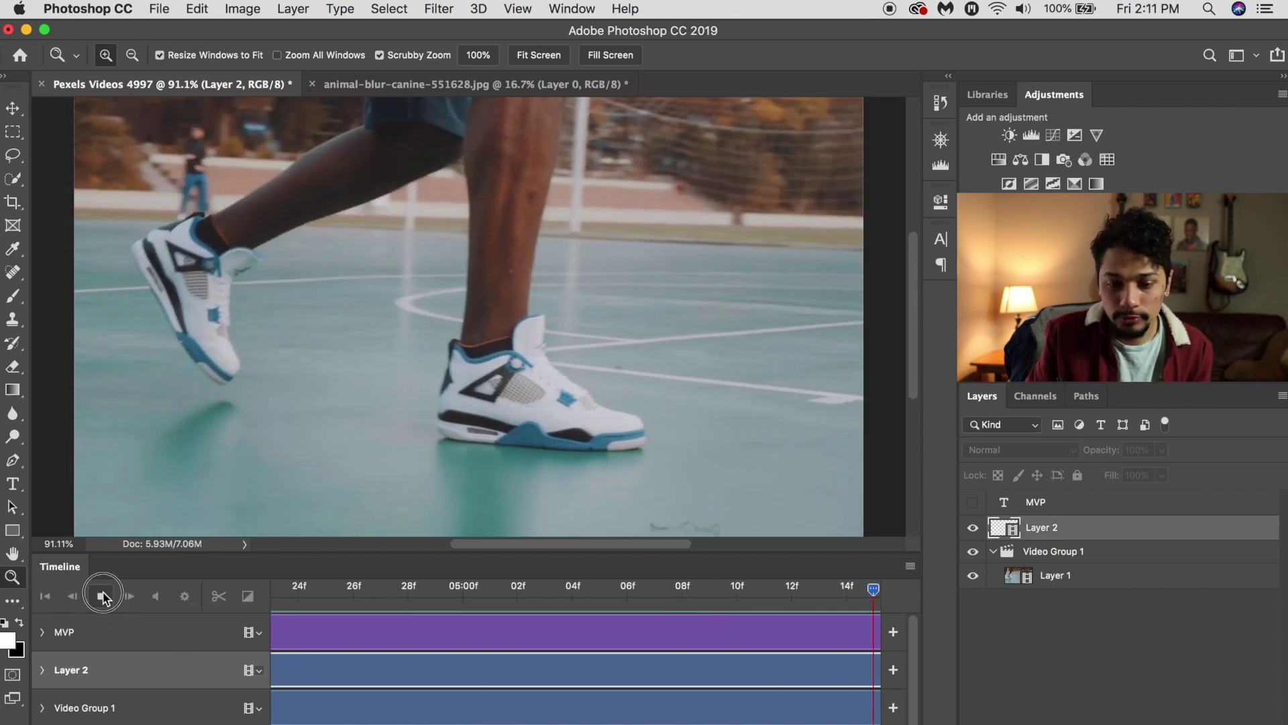
key(space)
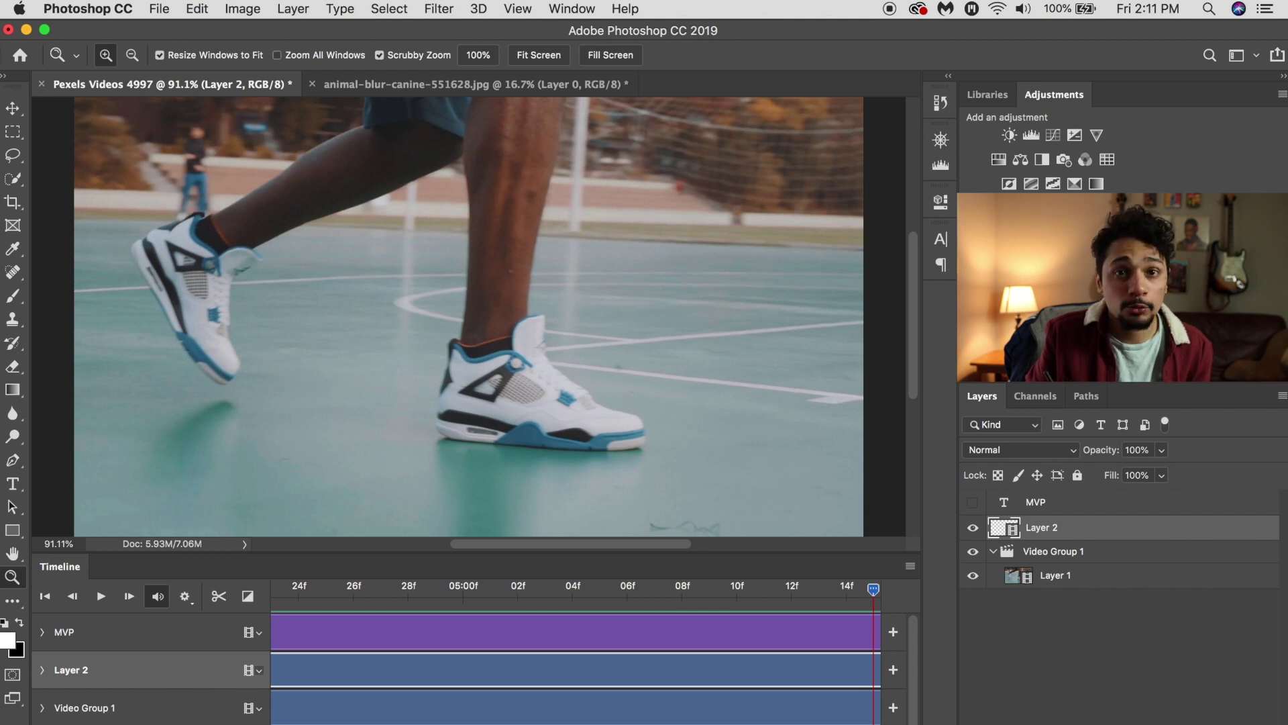
scroll(575, 664, left, 10)
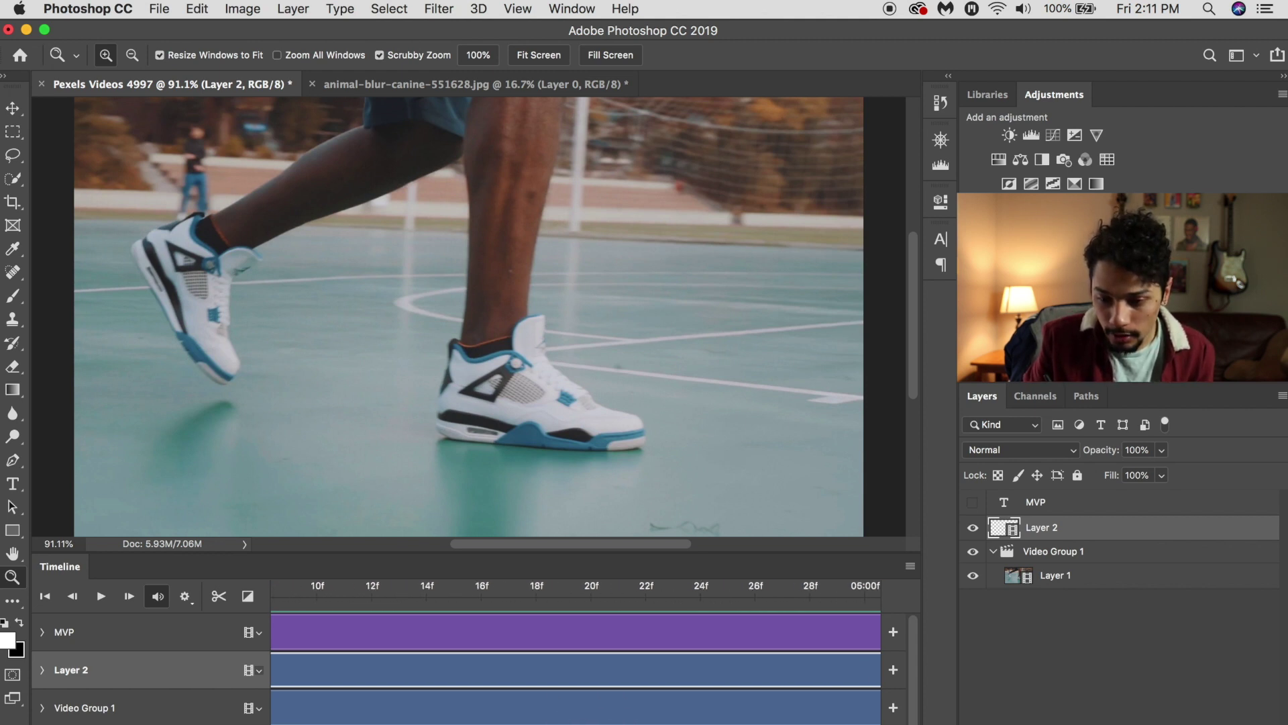
scroll(575, 664, left, 1)
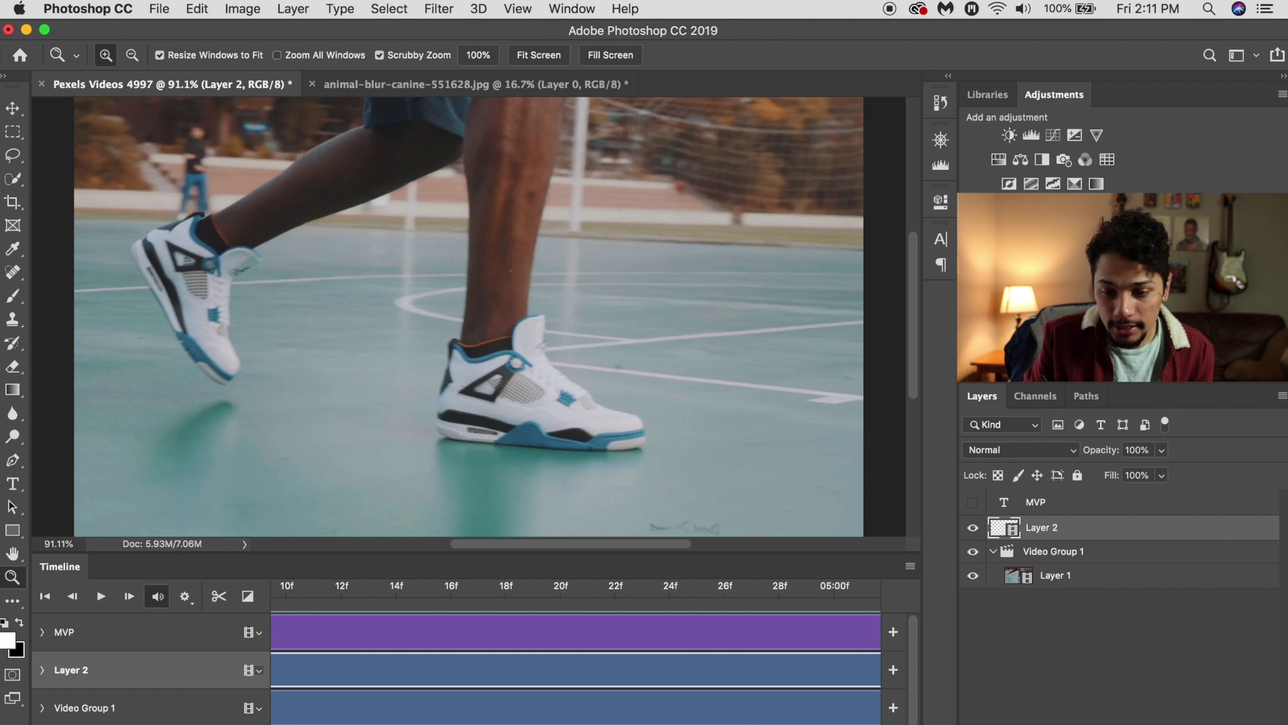
click(444, 599)
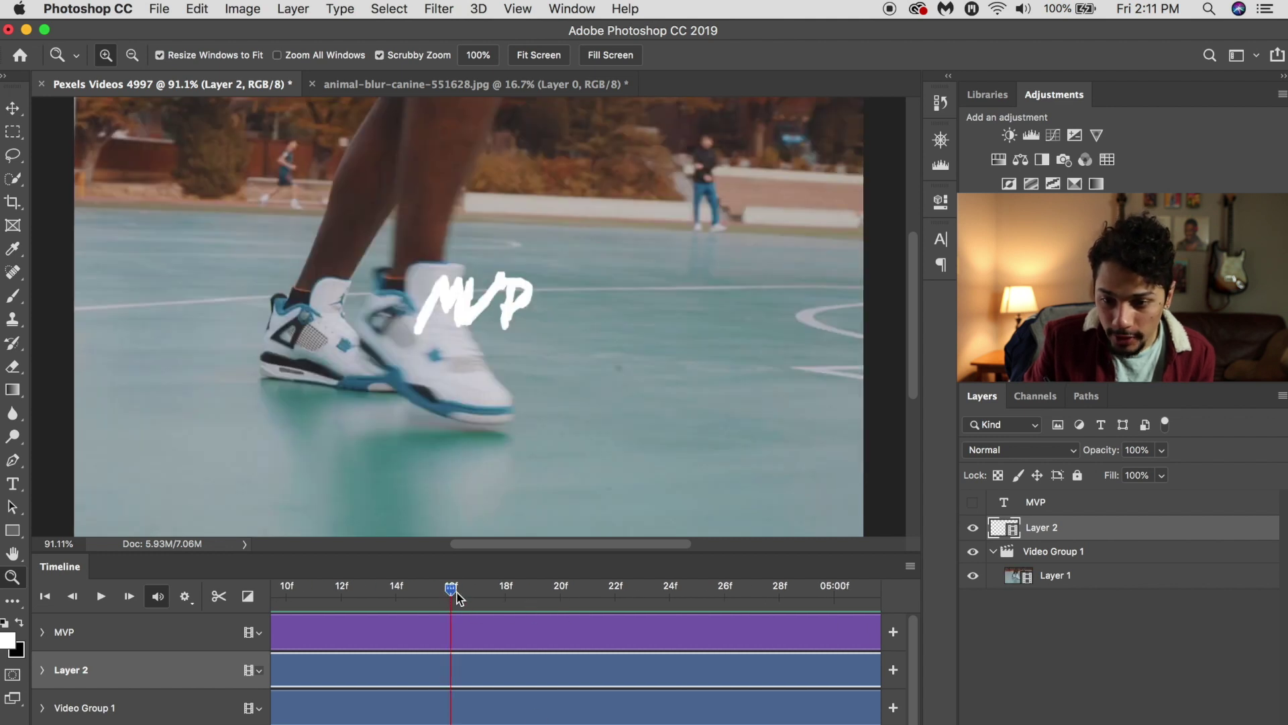
Step: Split the drawn layer at 16f, move to 17f, and show the MVP text guide again
drag(459, 599, 463, 605)
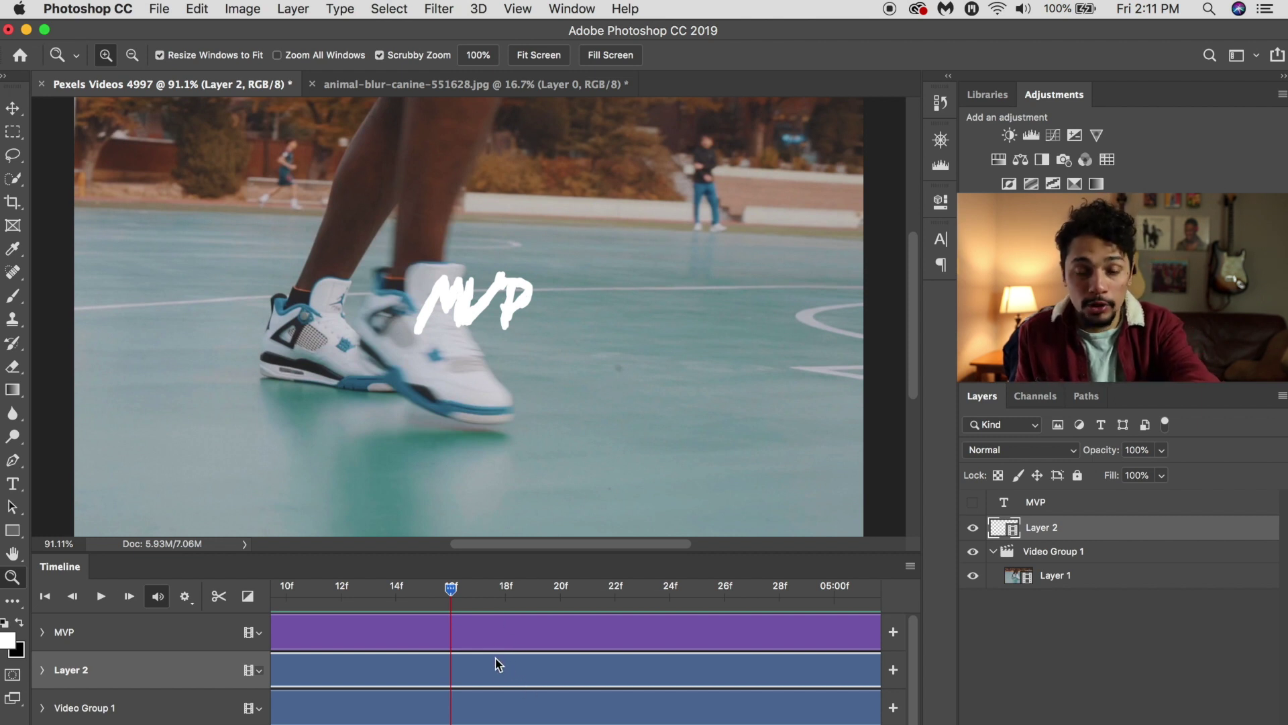
click(218, 597)
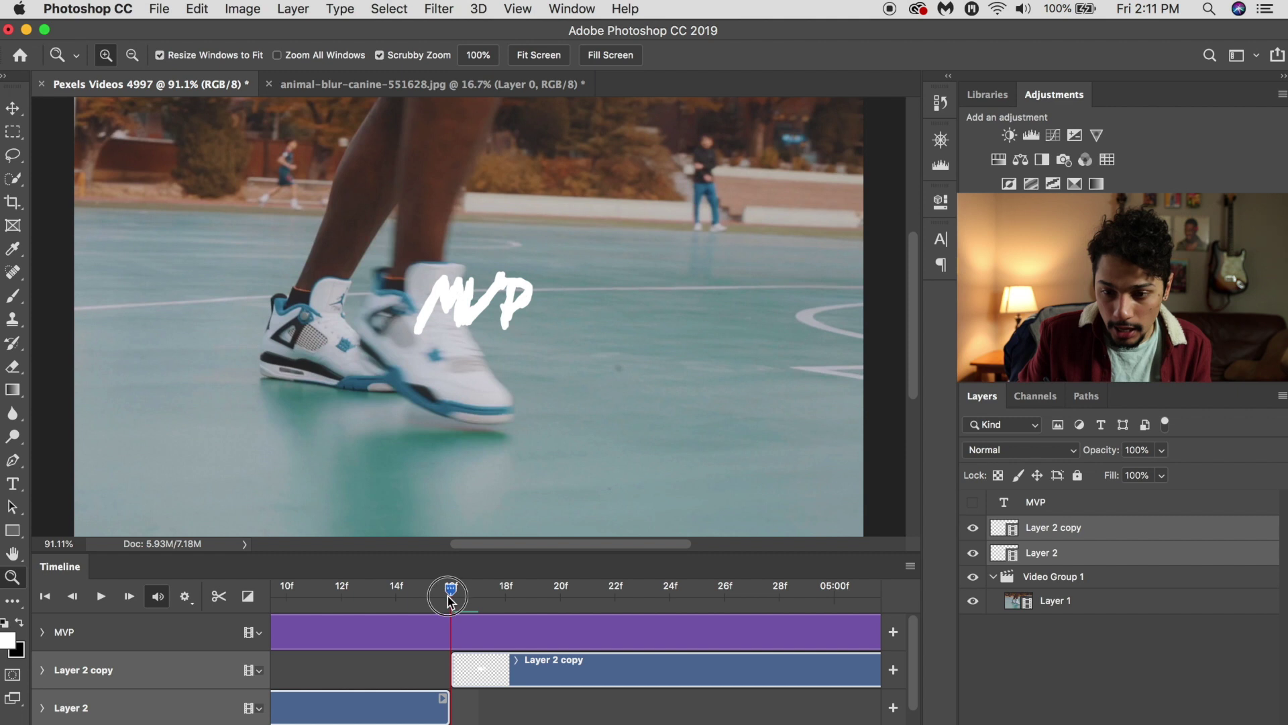
drag(449, 599, 474, 616)
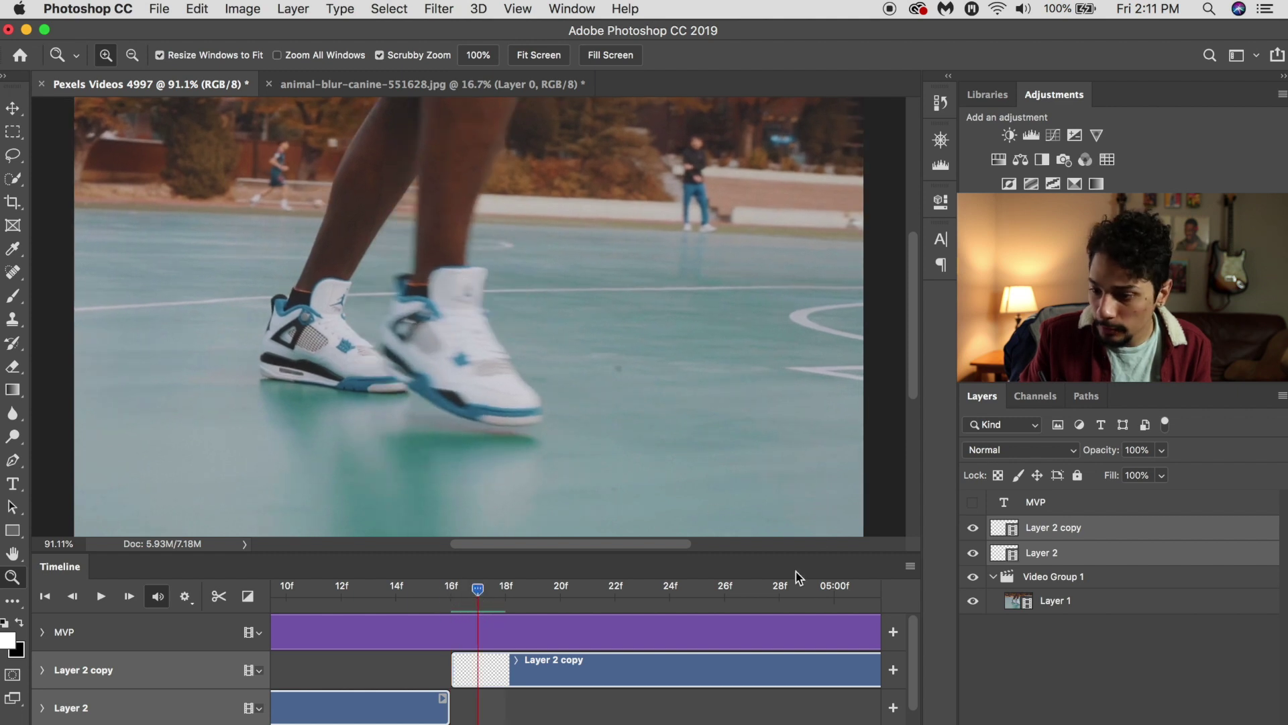
click(974, 502)
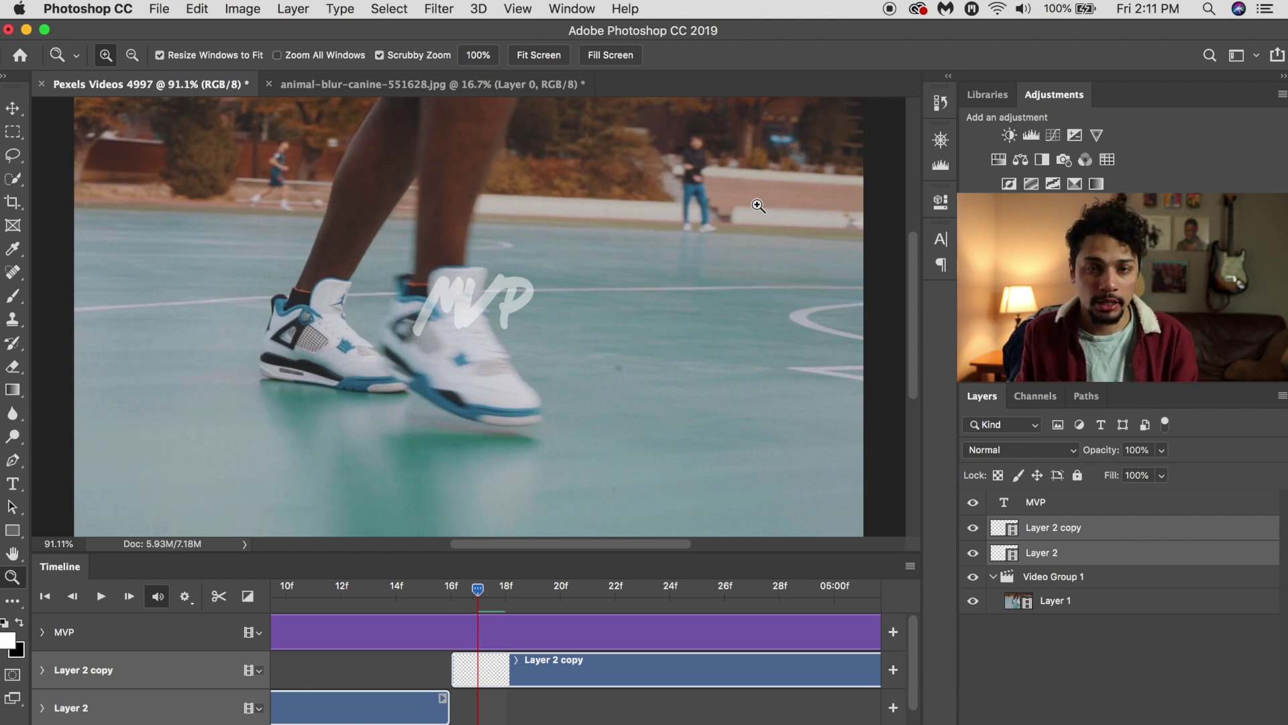
Step: Select the Brush and zoom in close on the MVP text
click(13, 299)
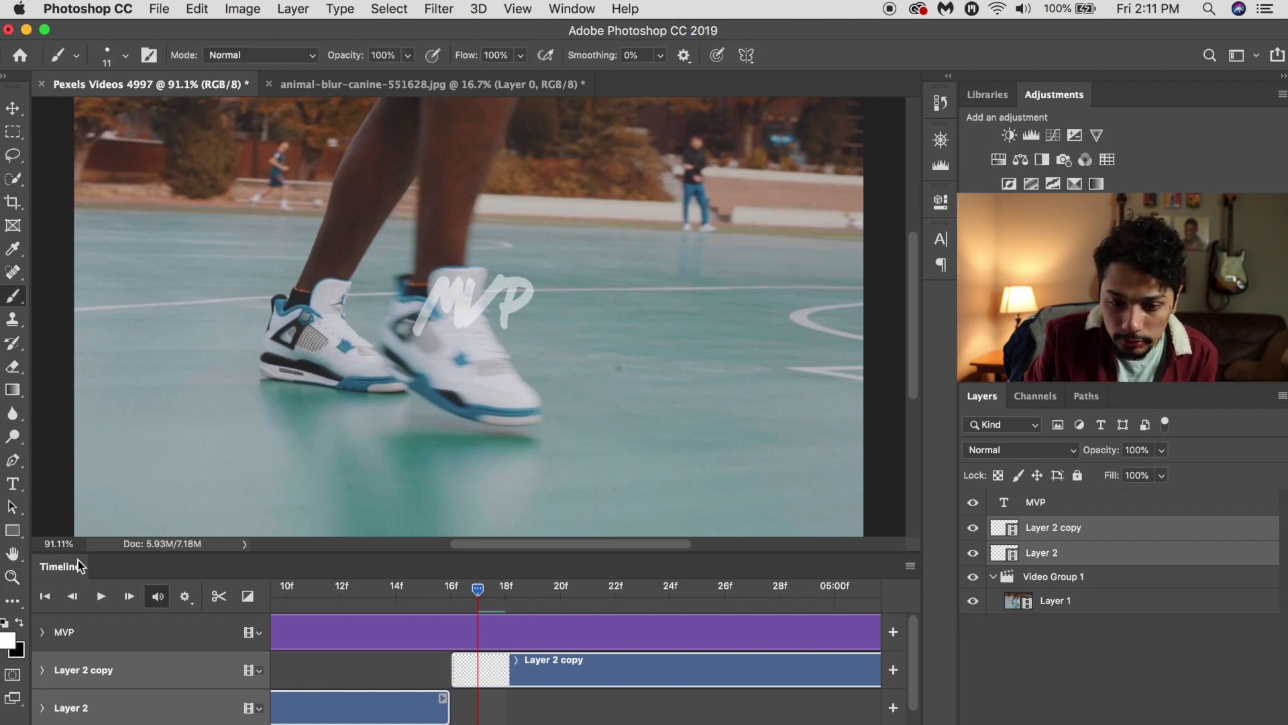
click(13, 577)
click(423, 298)
Step: Zoom in further, select Layer 2 copy, and trace the MVP letters in white on 17f and 18f
click(13, 343)
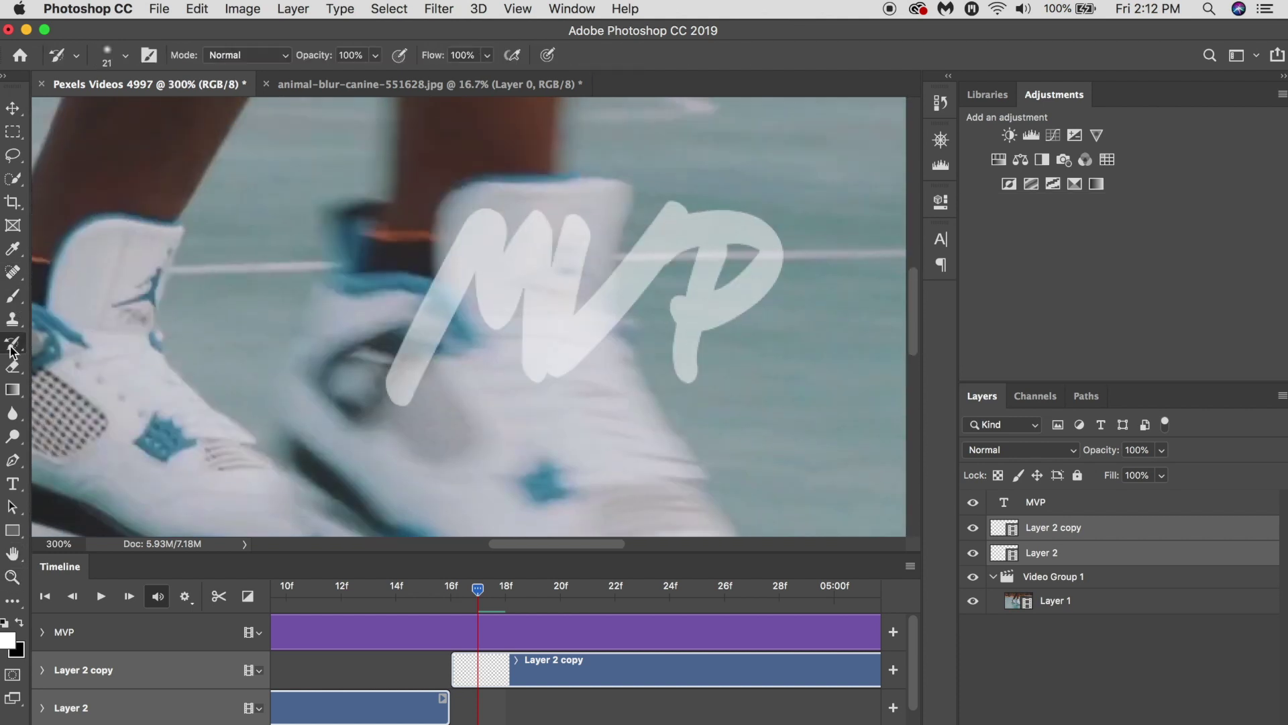
click(1072, 552)
click(1057, 528)
key(b)
mouse_move(430, 326)
mouse_down()
mouse_move(399, 396)
mouse_move(452, 278)
mouse_move(517, 265)
mouse_move(532, 334)
mouse_move(575, 282)
mouse_move(593, 333)
mouse_move(694, 221)
mouse_move(745, 238)
mouse_move(684, 351)
mouse_move(745, 267)
mouse_up()
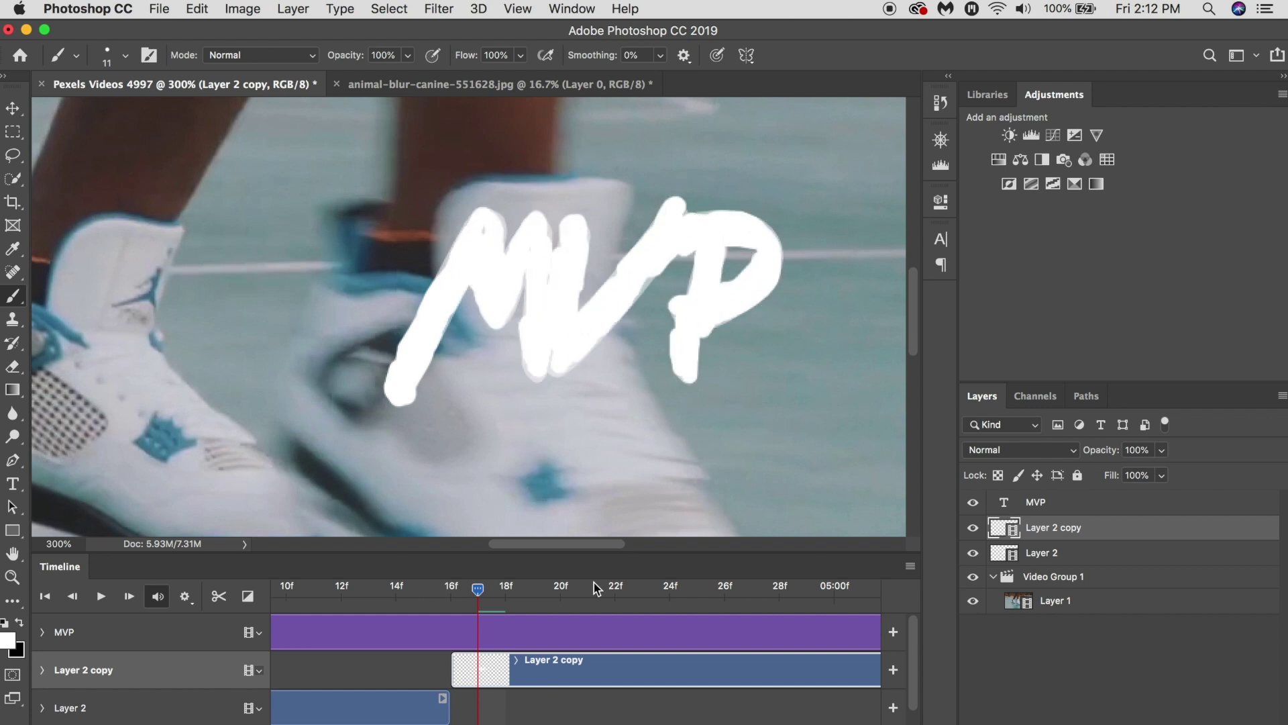
key(Right)
mouse_move(439, 302)
mouse_down()
mouse_move(401, 361)
mouse_move(460, 265)
mouse_move(495, 296)
mouse_move(534, 242)
mouse_move(565, 320)
mouse_move(704, 219)
mouse_move(715, 276)
mouse_move(740, 300)
mouse_up()
Step: Trace the M and V in white on frames 19f through 21f
key(Right)
mouse_move(401, 393)
mouse_down()
mouse_move(451, 268)
mouse_move(564, 319)
mouse_move(598, 299)
mouse_move(674, 201)
mouse_move(704, 273)
mouse_move(724, 224)
mouse_move(768, 225)
mouse_move(441, 308)
mouse_up()
key(Right)
mouse_move(417, 355)
mouse_down()
mouse_move(480, 218)
mouse_move(504, 286)
mouse_move(540, 226)
mouse_move(545, 355)
mouse_move(570, 239)
mouse_move(608, 299)
mouse_move(649, 247)
mouse_move(686, 242)
mouse_move(681, 303)
mouse_move(707, 312)
mouse_move(759, 271)
mouse_move(747, 226)
mouse_up()
key(Right)
mouse_move(395, 399)
mouse_down()
mouse_move(460, 255)
mouse_move(540, 334)
mouse_move(566, 290)
mouse_move(673, 202)
mouse_move(737, 226)
mouse_move(684, 360)
mouse_up()
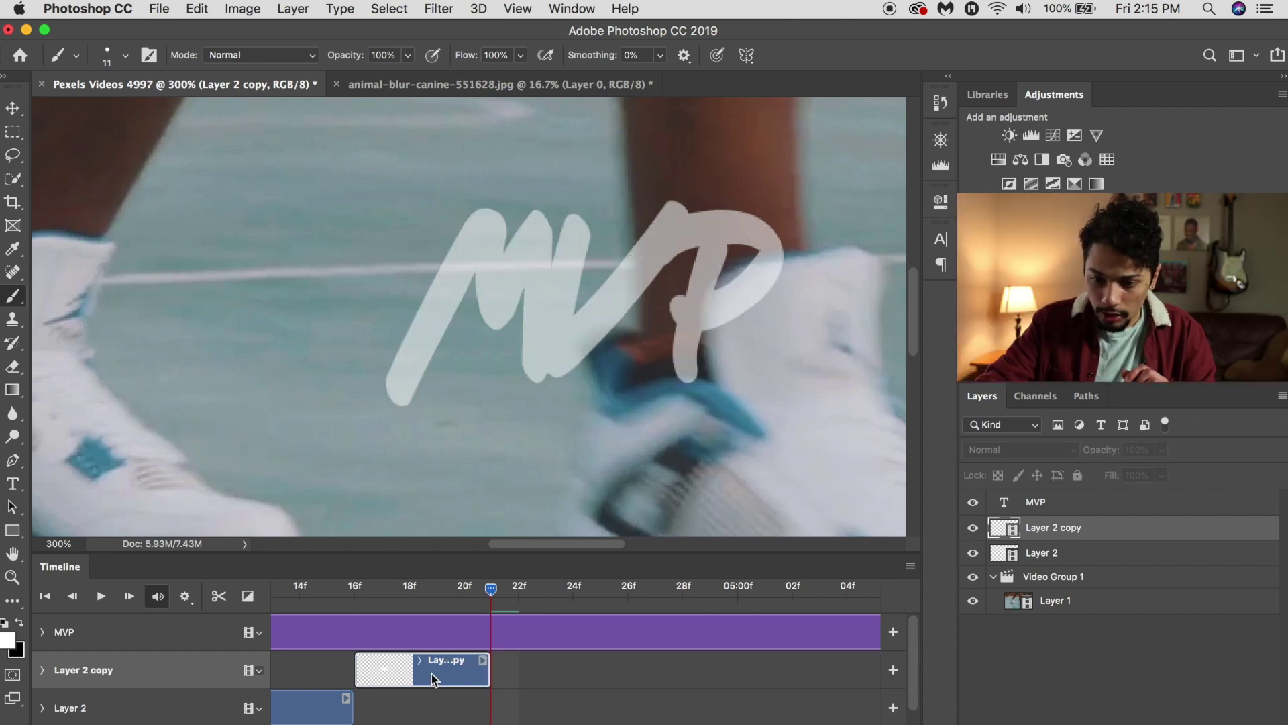
Step: Scrub back through the painted frames to review them, then open Layer 2 copy's context menu
drag(491, 589, 383, 590)
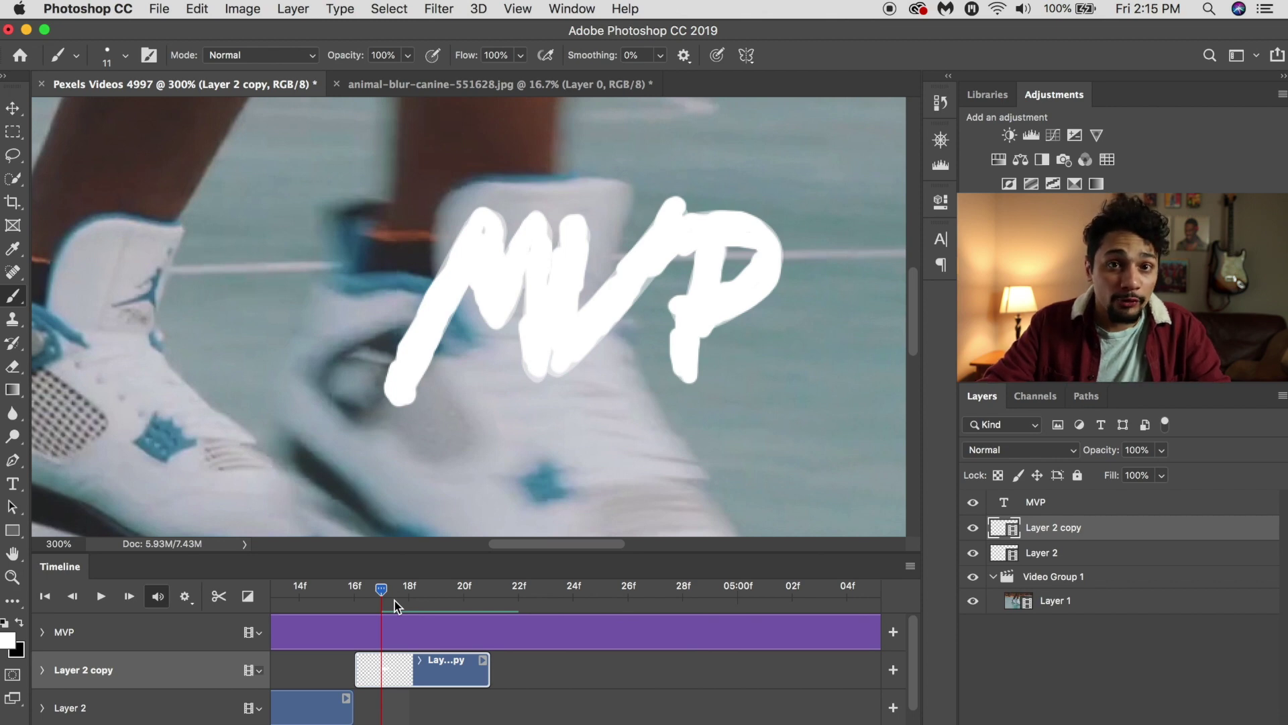
click(384, 591)
drag(386, 594, 361, 612)
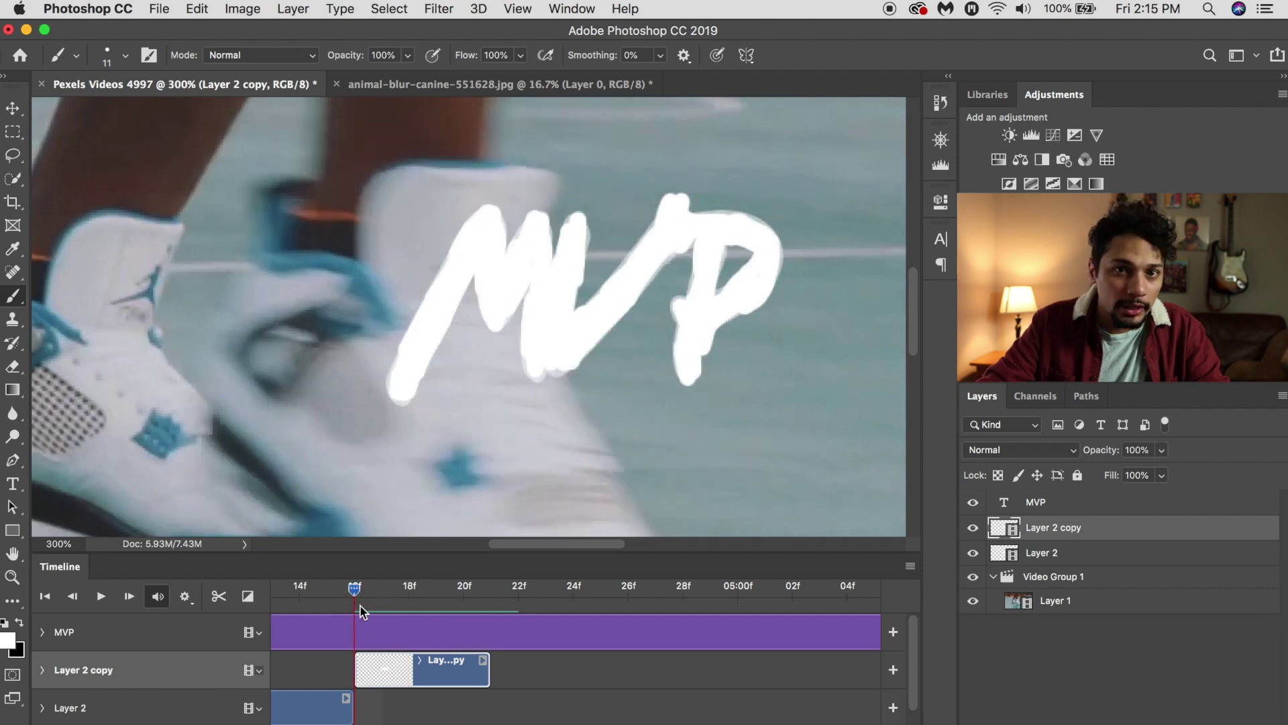
right_click(1167, 530)
Step: Duplicate the clip into Layer 2 copy 2 and shift it later on the timeline
click(993, 193)
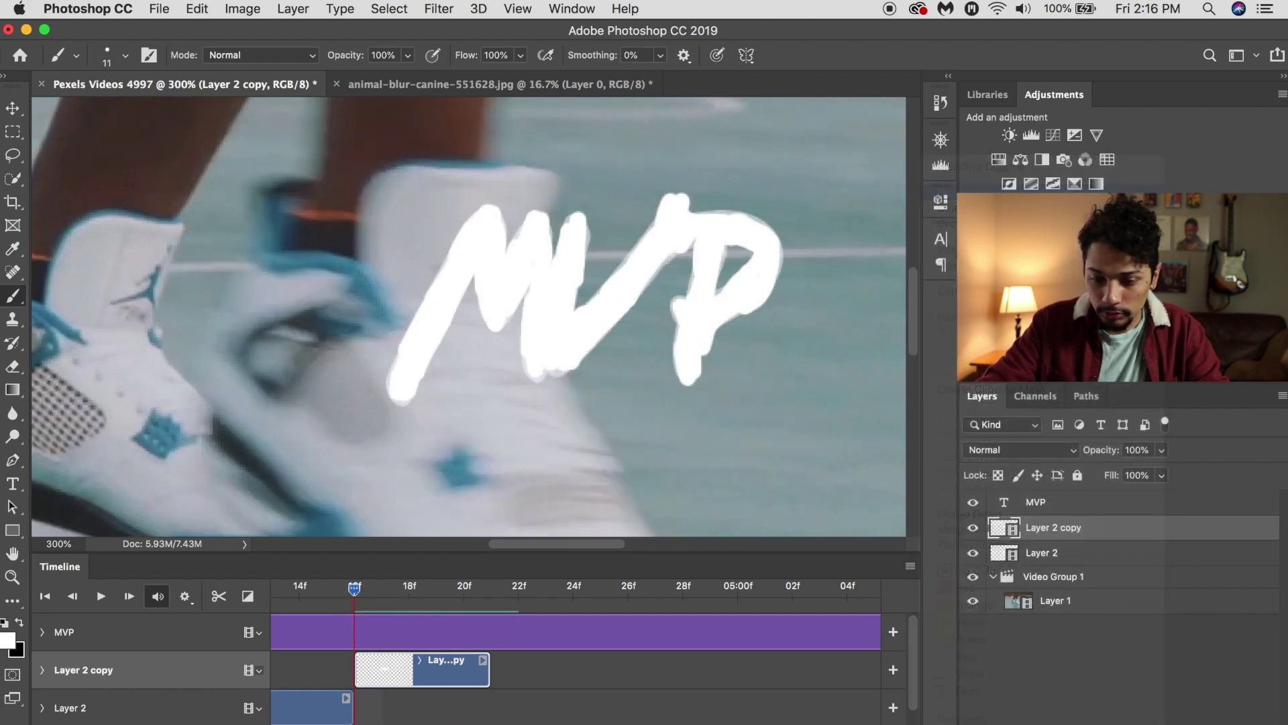
click(810, 308)
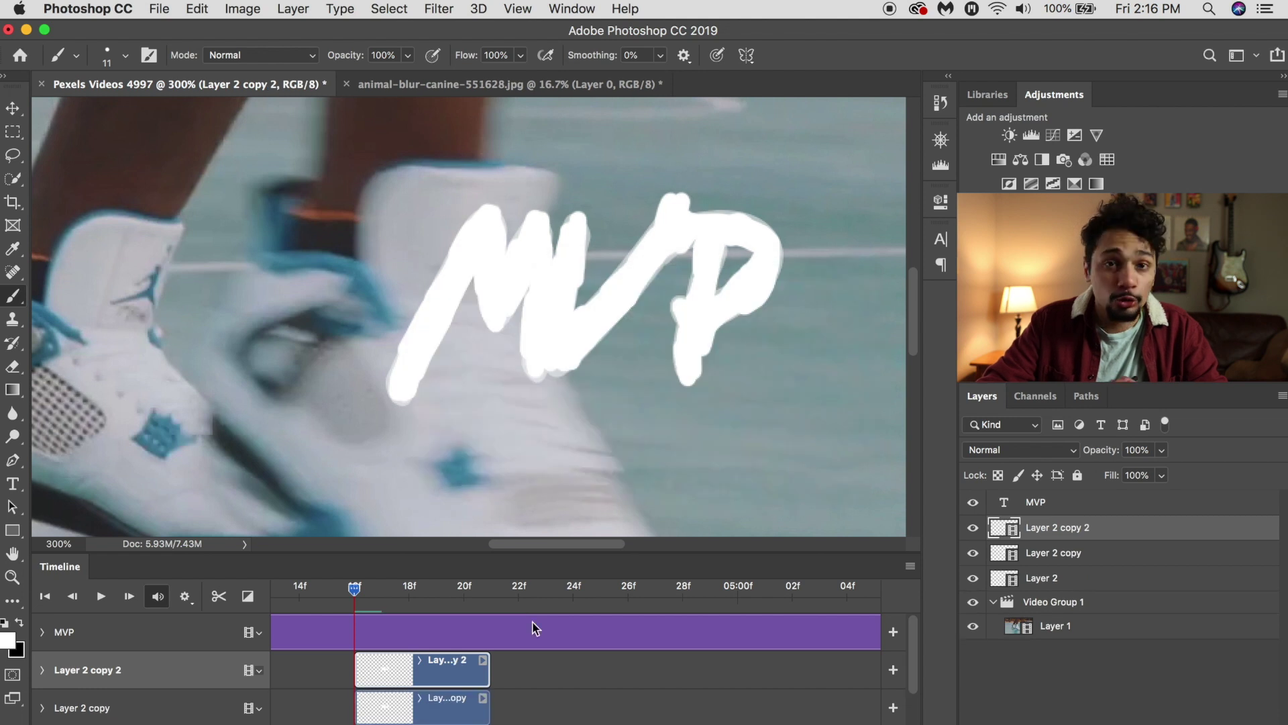
drag(428, 679, 575, 688)
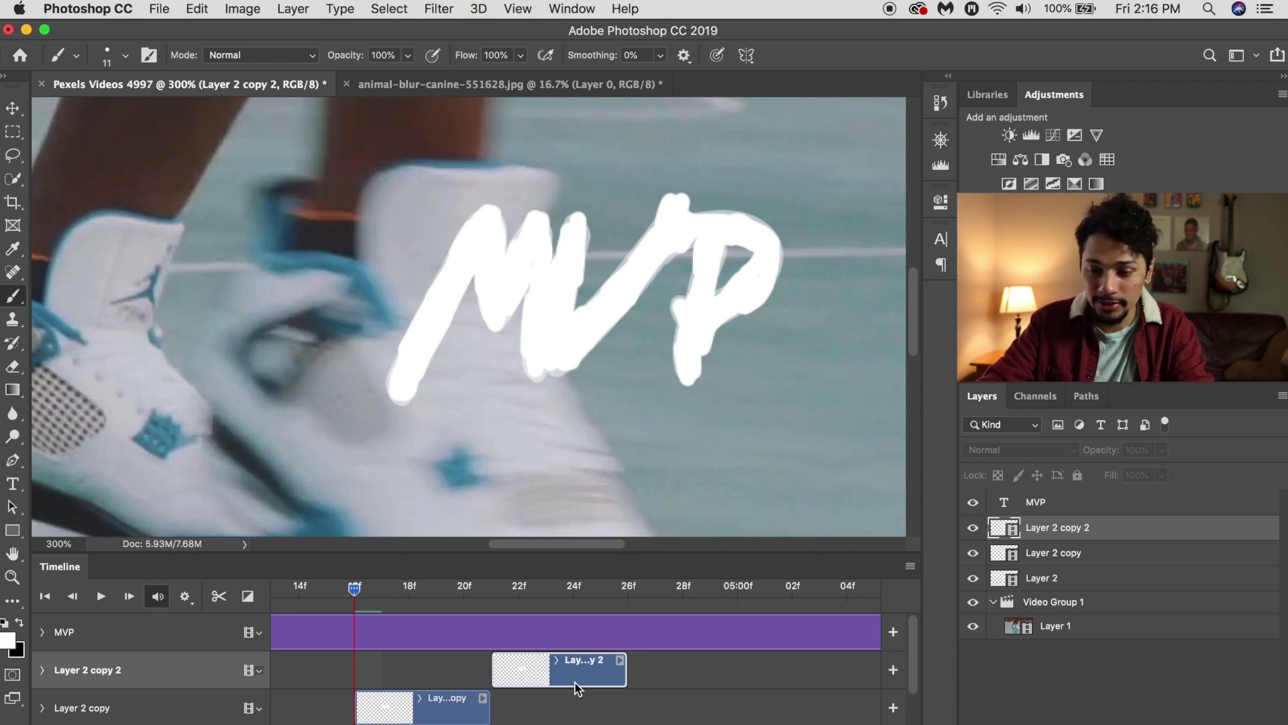
scroll(738, 678, right, 5)
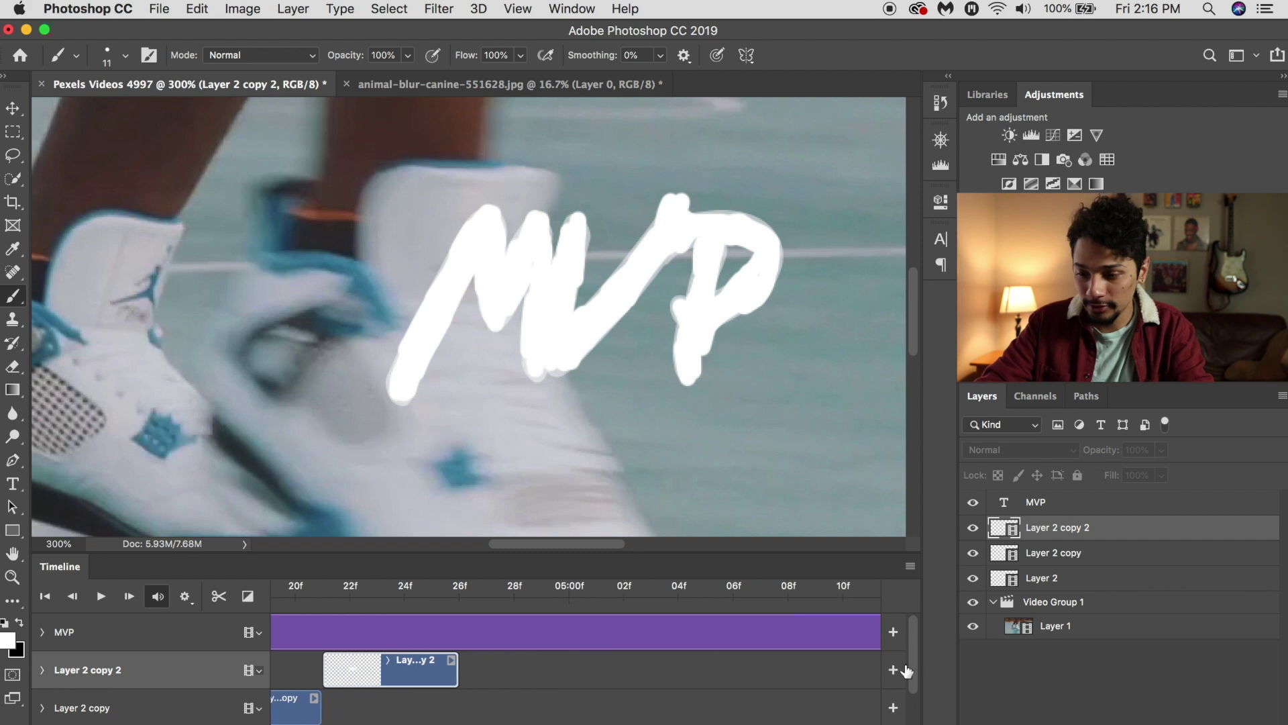
Step: Duplicate the newest copy repeatedly to create Layer 2 copy 3 through copy 6
right_click(1074, 527)
click(1058, 193)
key(Return)
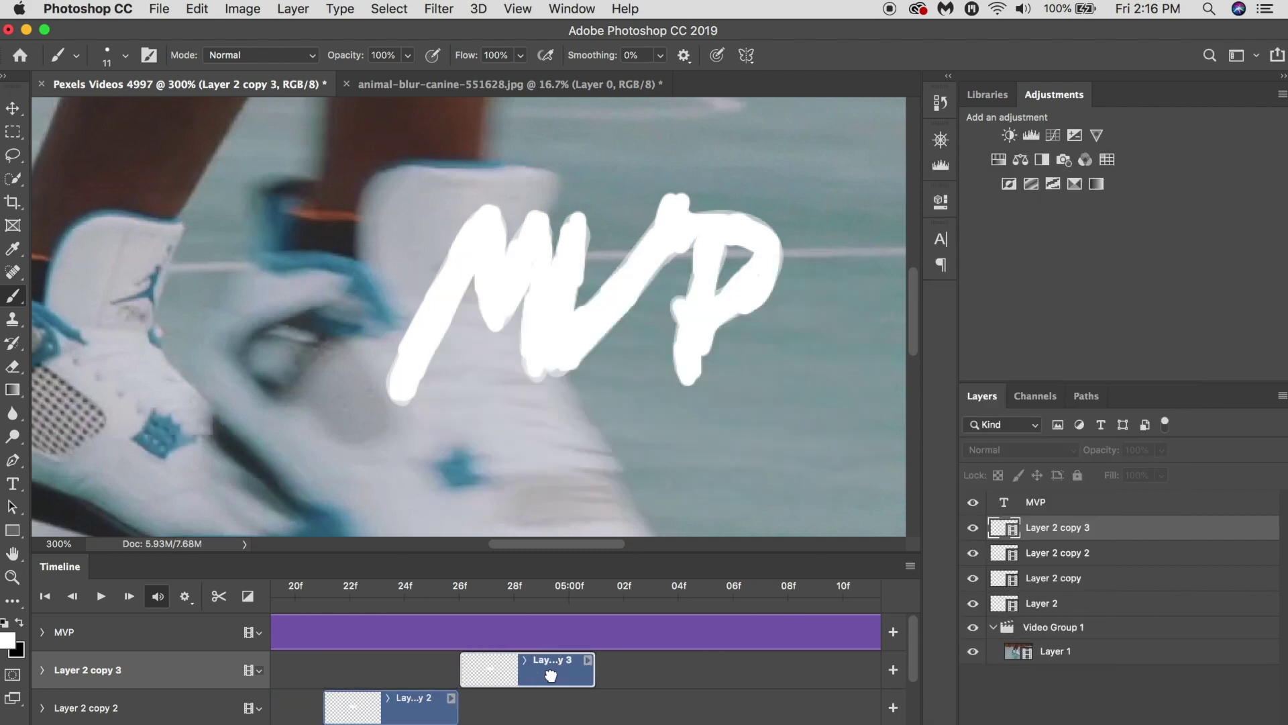
right_click(1074, 527)
click(1058, 192)
click(808, 304)
right_click(1073, 527)
click(1059, 192)
key(Return)
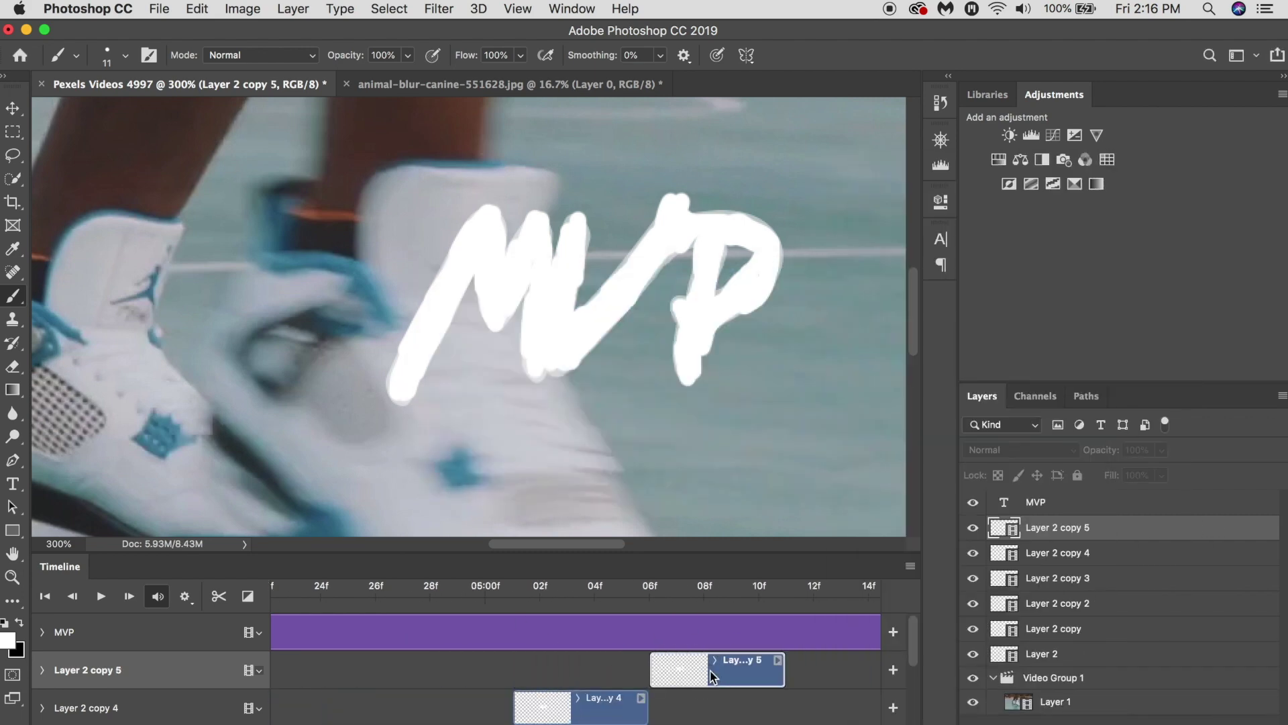
right_click(1073, 527)
click(1058, 193)
key(Return)
Step: Continue duplicating to create Layer 2 copy 7, copy 8 and copy 9
right_click(1074, 528)
click(953, 192)
key(Return)
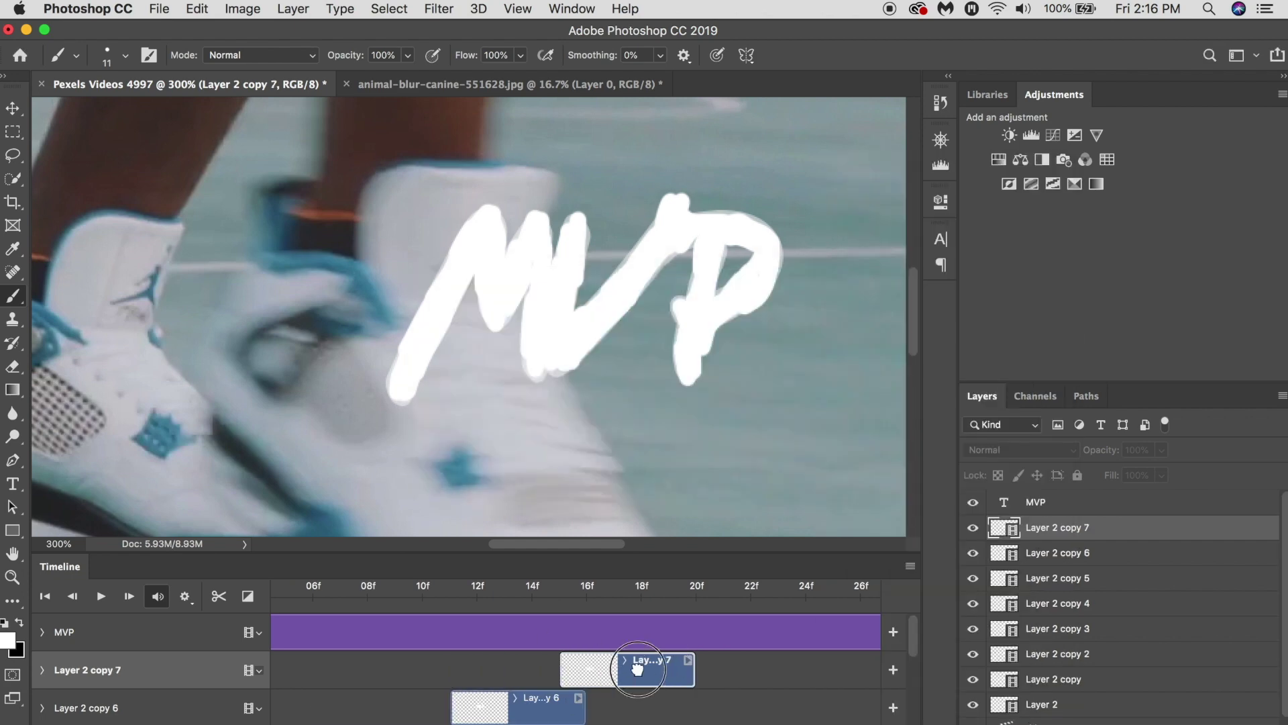
right_click(1073, 527)
click(952, 193)
key(Return)
right_click(1026, 528)
click(1058, 193)
key(Return)
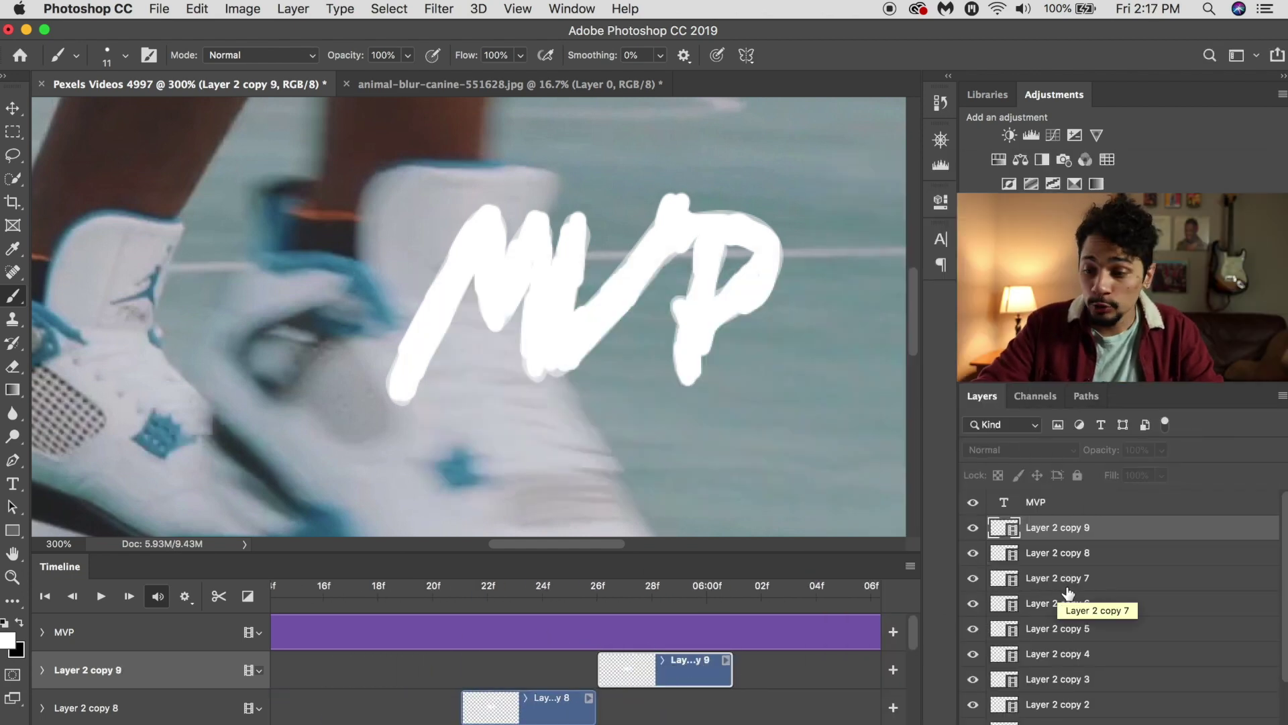
Step: Select all the Layer 2 copy layers, from copy 9 down to copy 2
click(1109, 554)
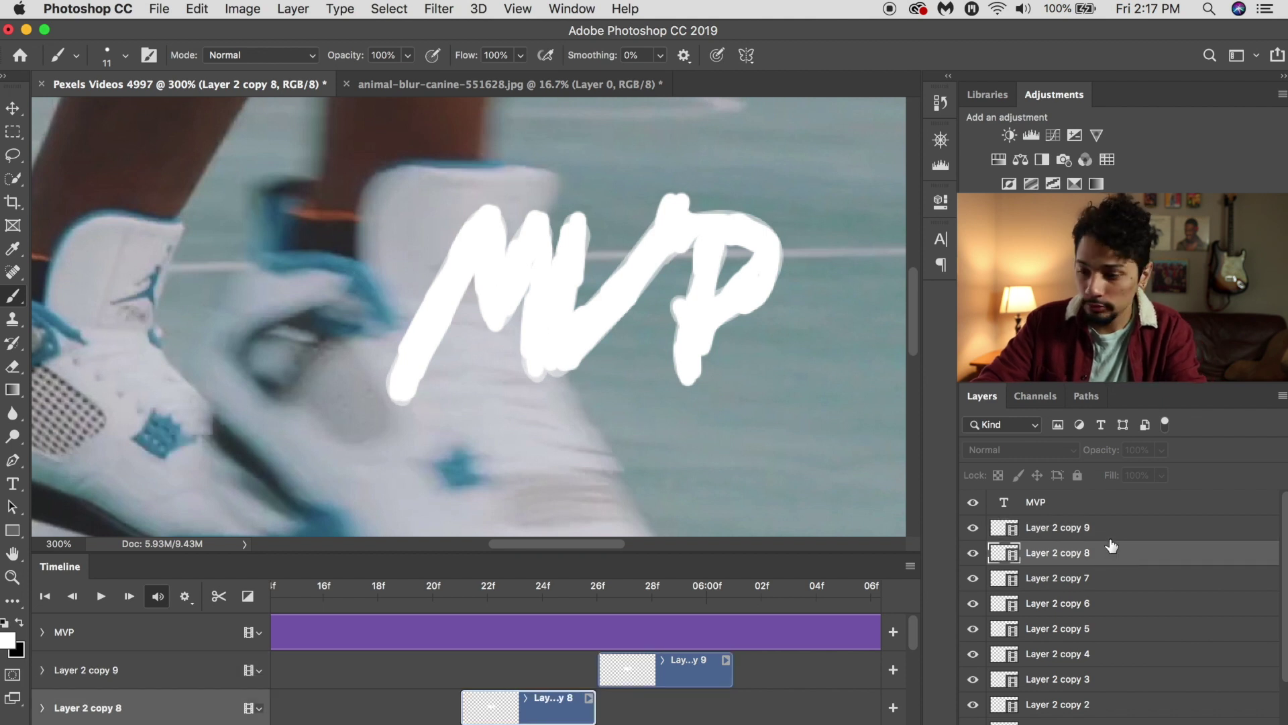
shift+click(1113, 527)
shift+click(1105, 579)
shift+click(1100, 607)
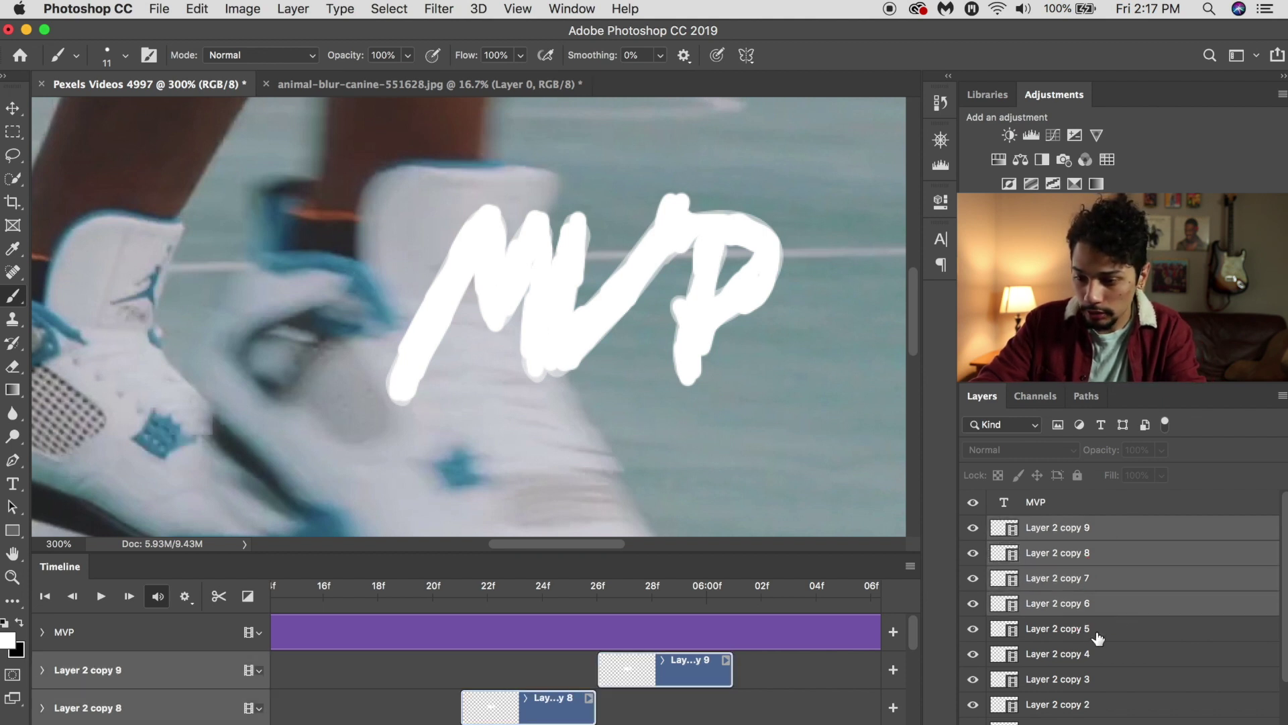
shift+click(1096, 636)
shift+click(1097, 661)
shift+click(1102, 679)
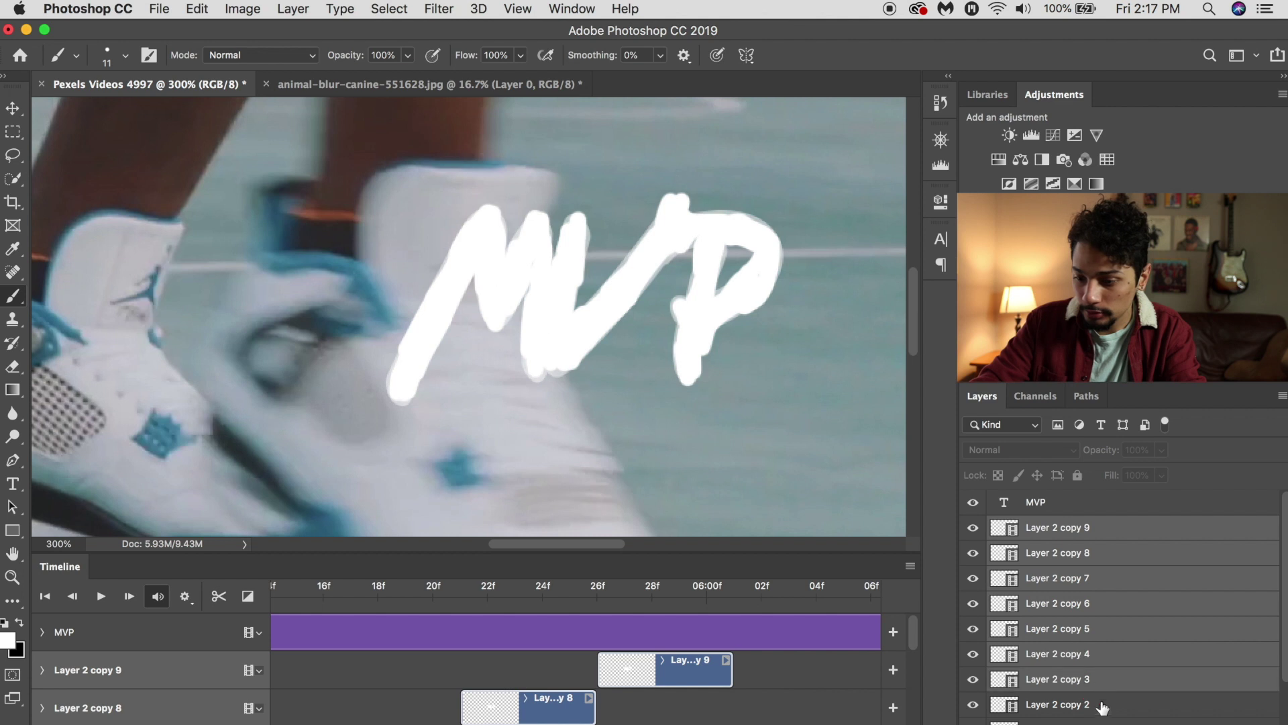
shift+click(1100, 706)
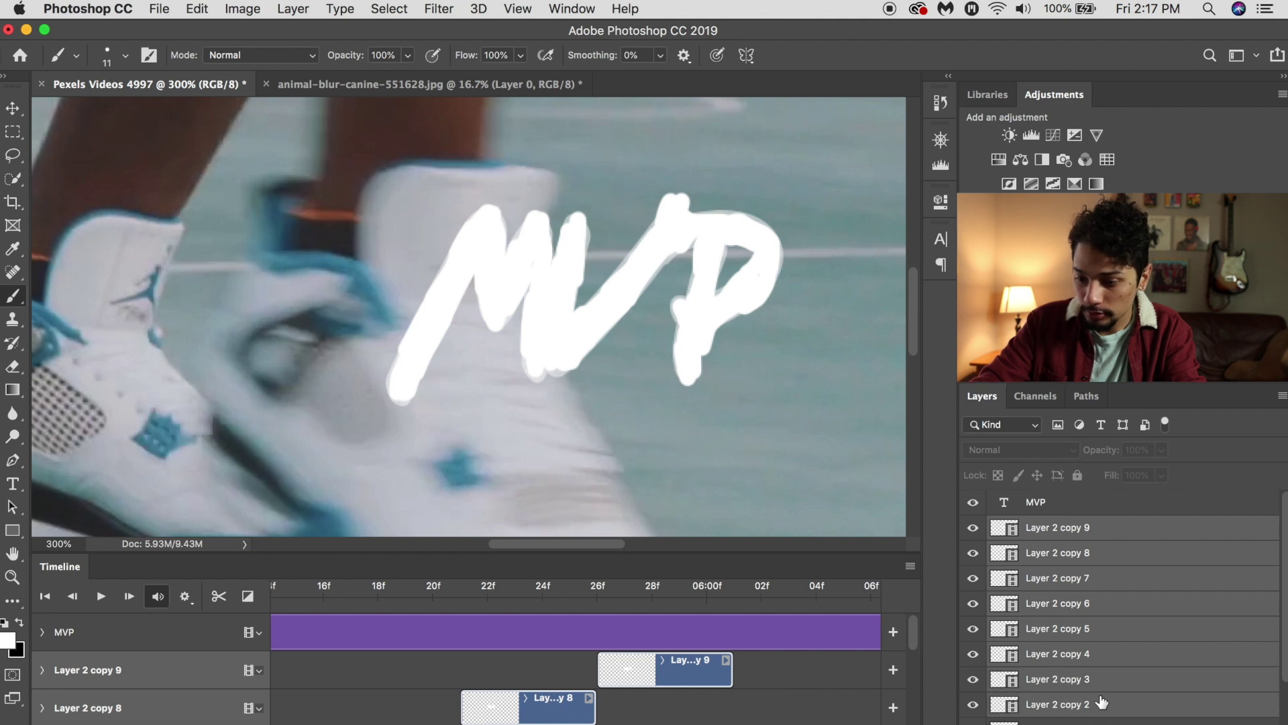
shift+click(1100, 722)
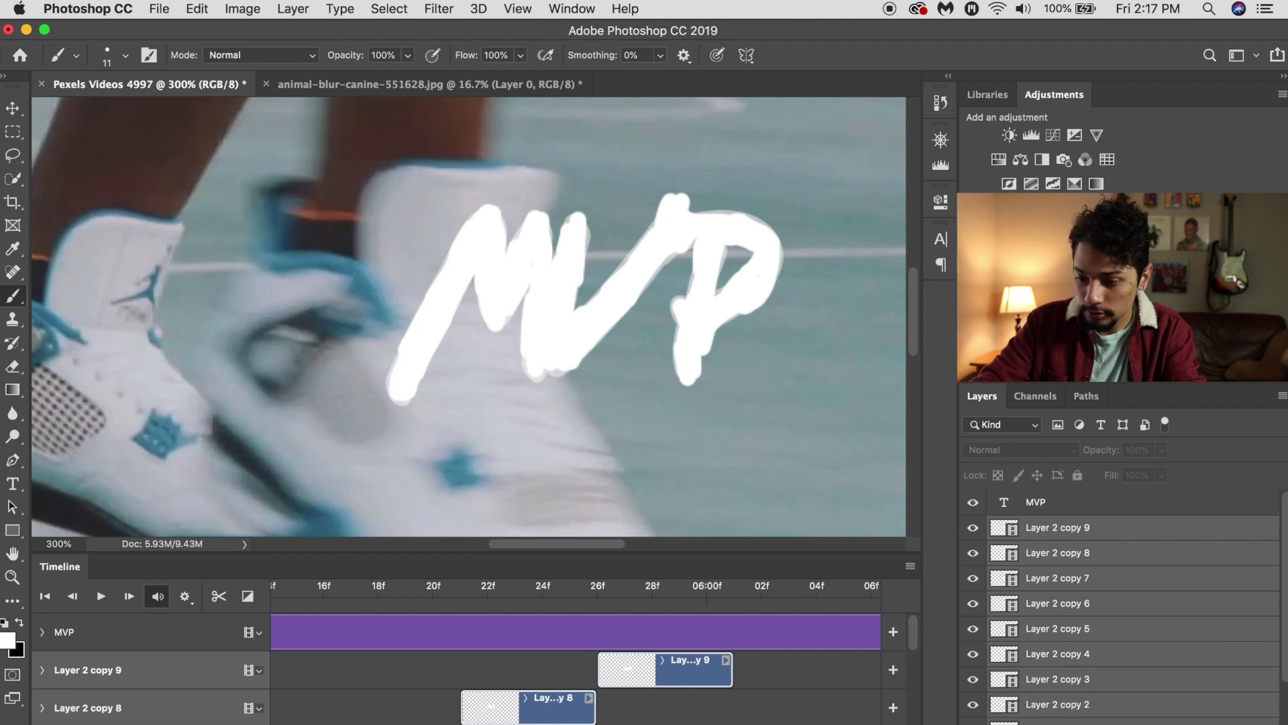
Step: Group the selected layers into a new group named Group 1
right_click(1138, 530)
click(973, 222)
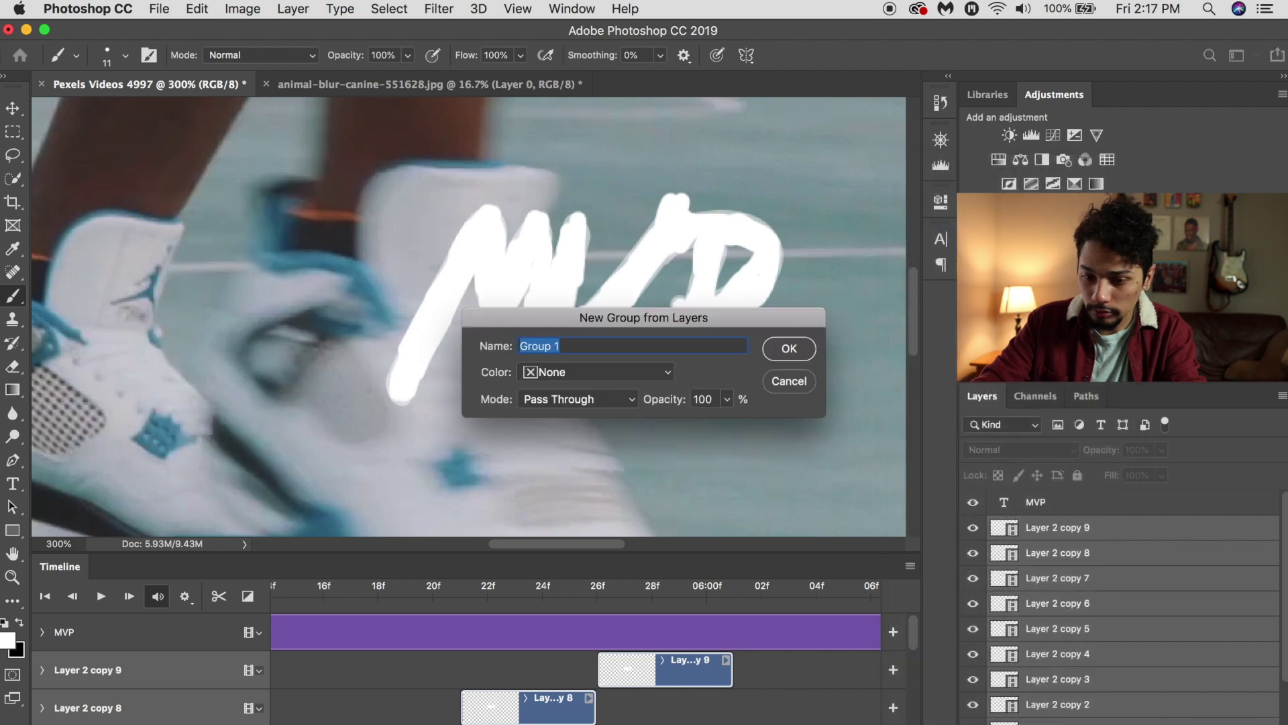
click(788, 350)
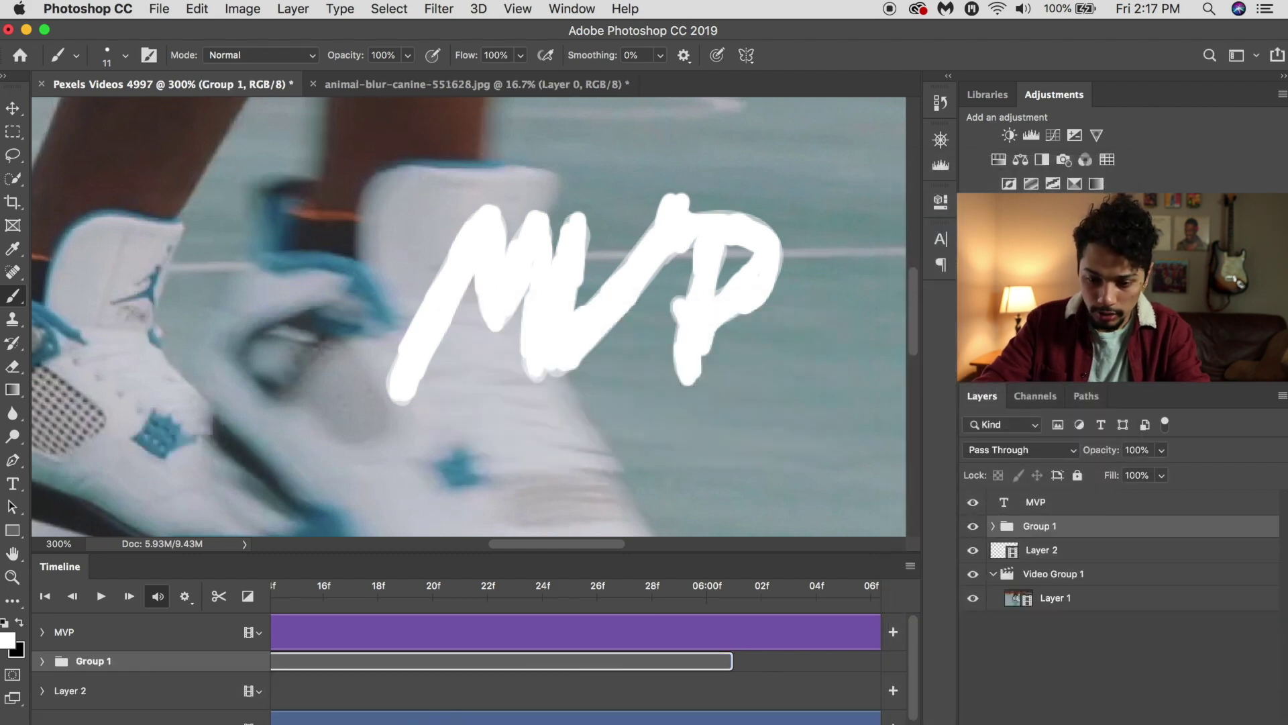
scroll(576, 645, down, 5)
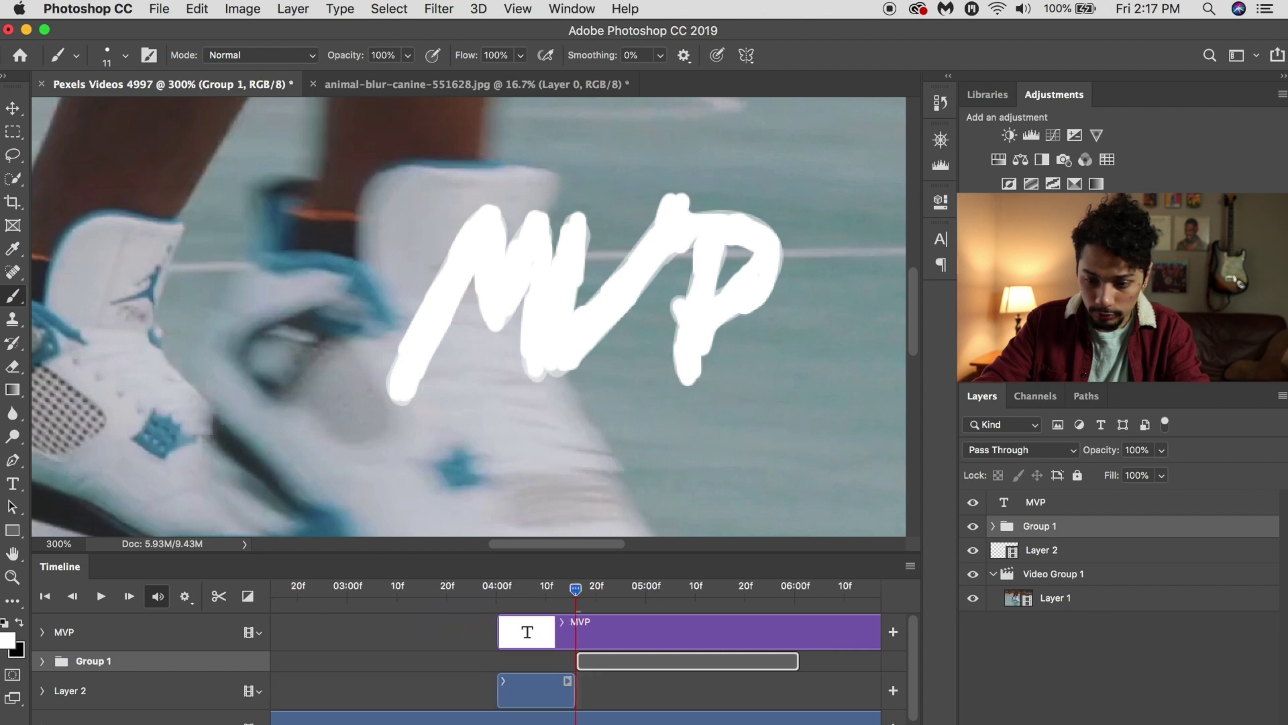
Step: Fit the video frame to the screen and play the animation from the first frame
scroll(576, 644, down, 2)
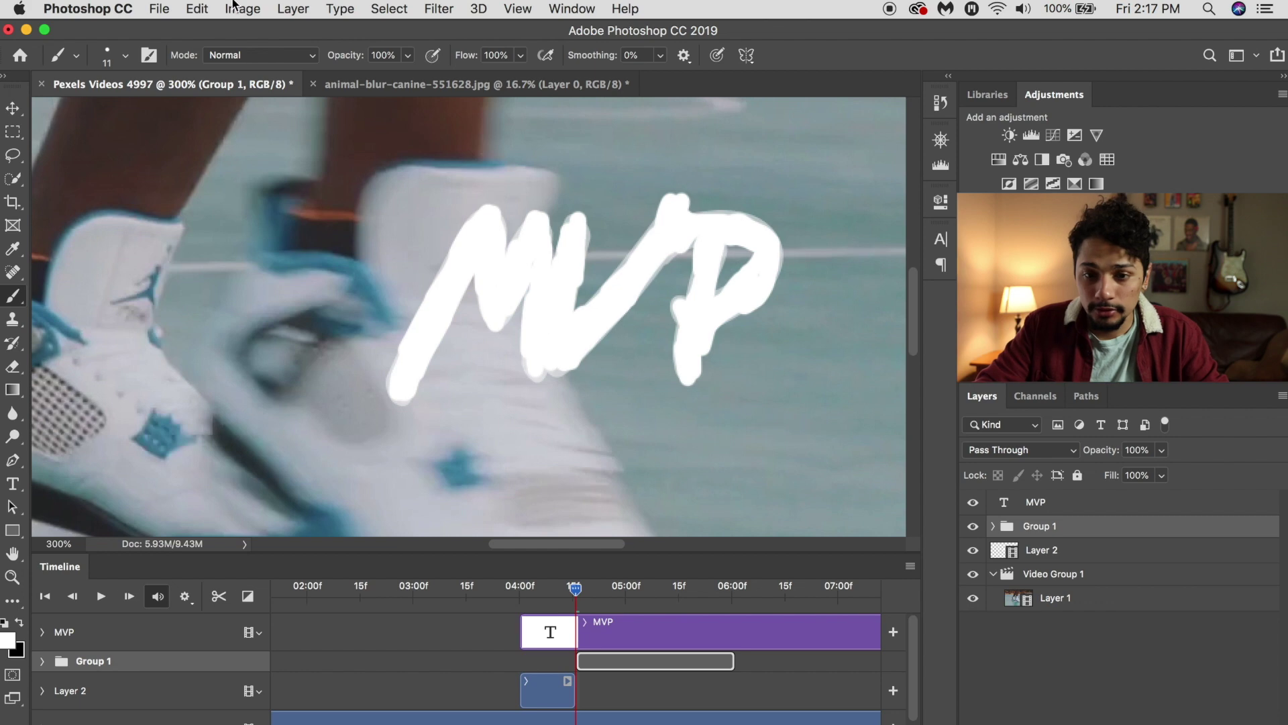
click(11, 580)
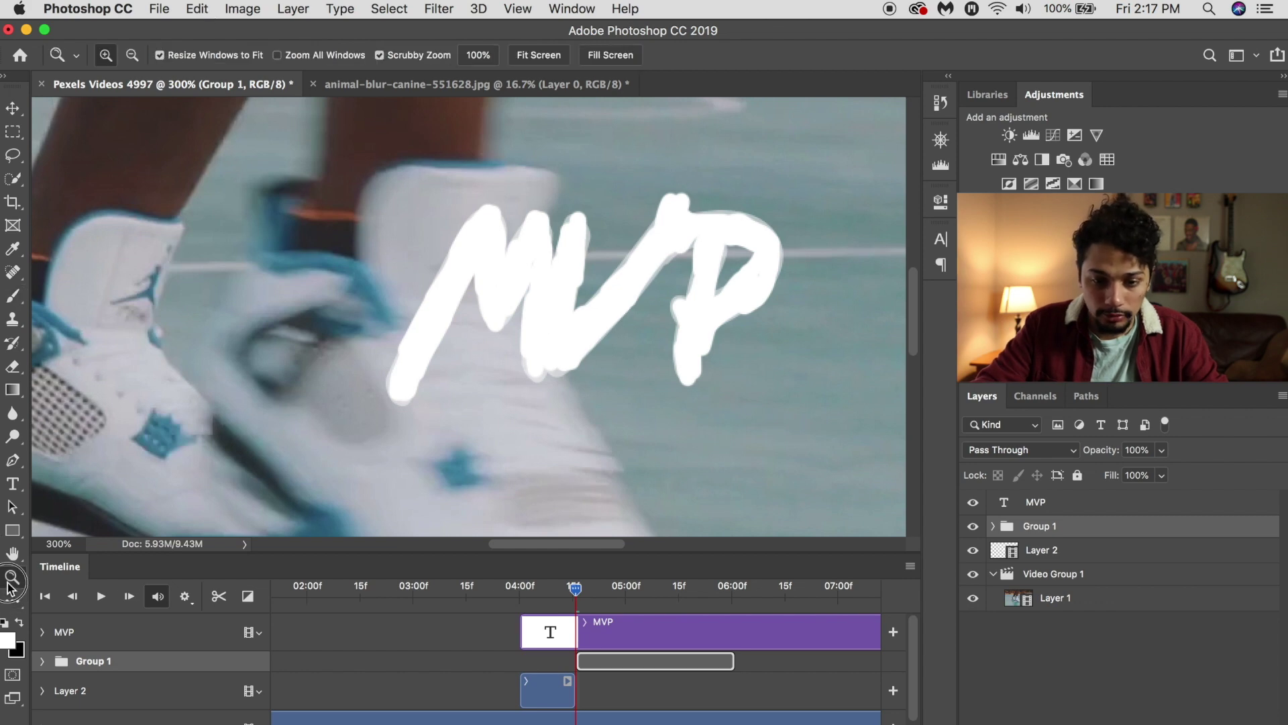
click(541, 56)
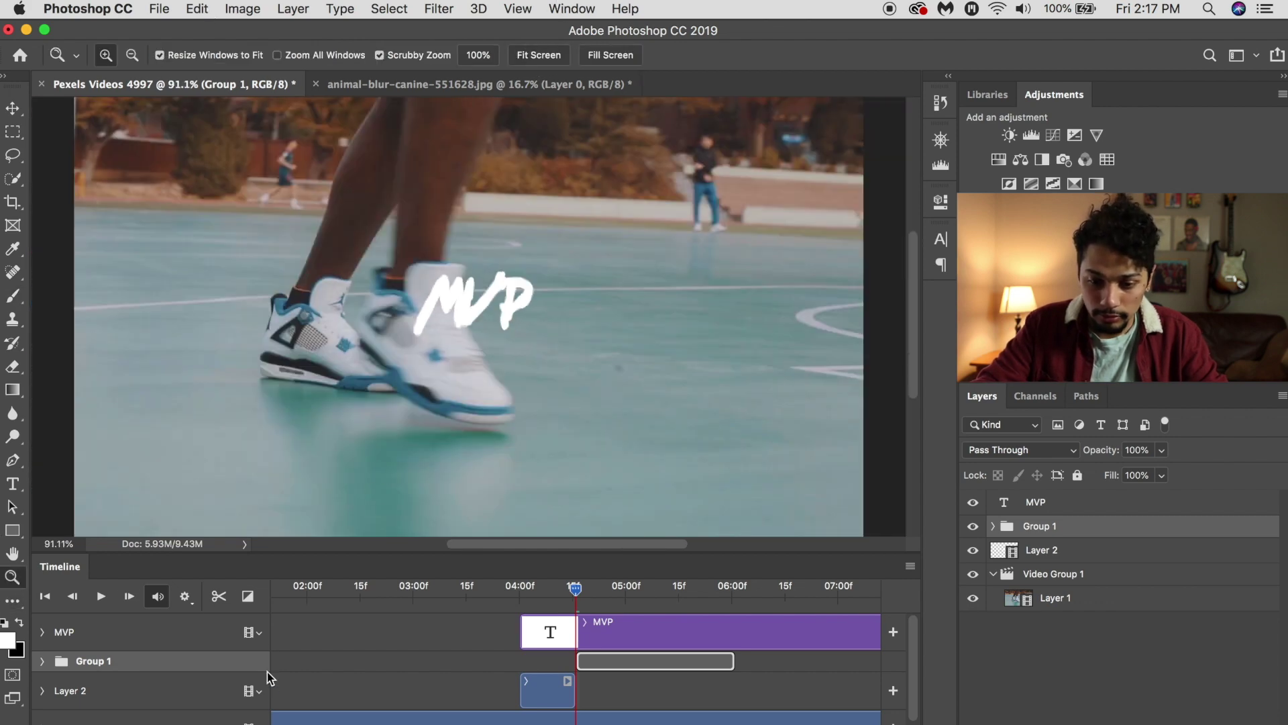
scroll(296, 607, left, 5)
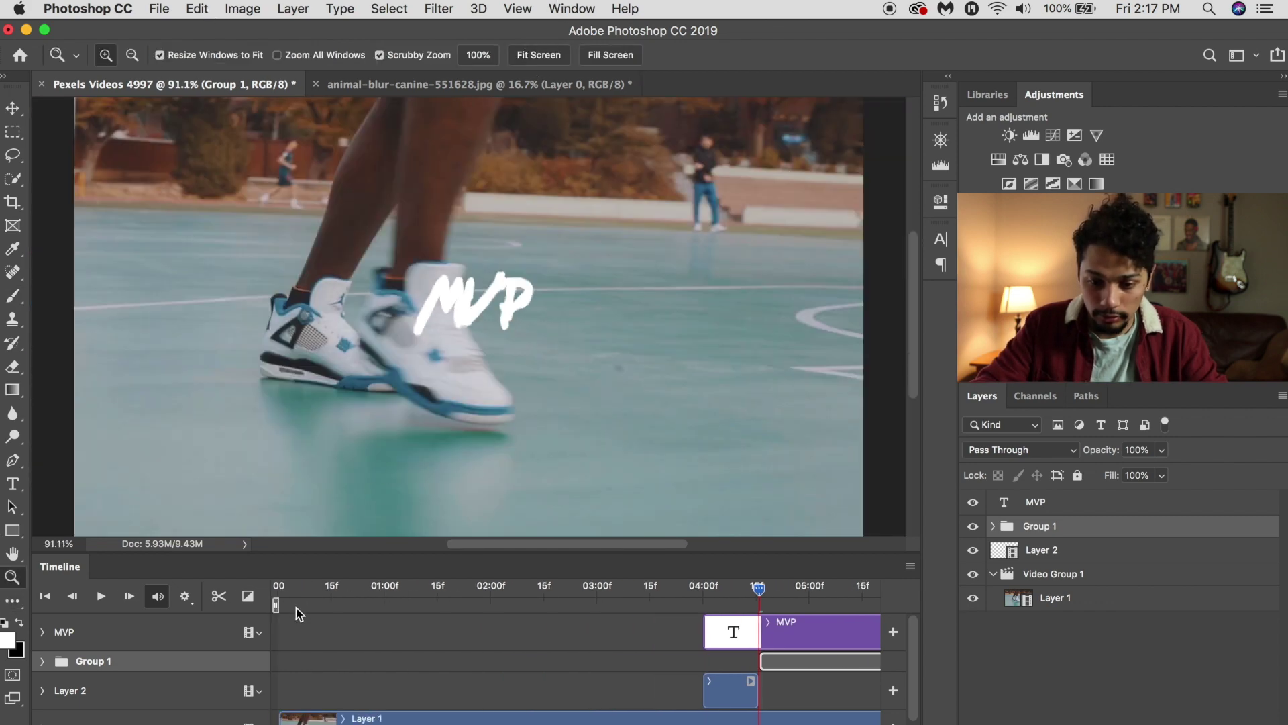
click(78, 600)
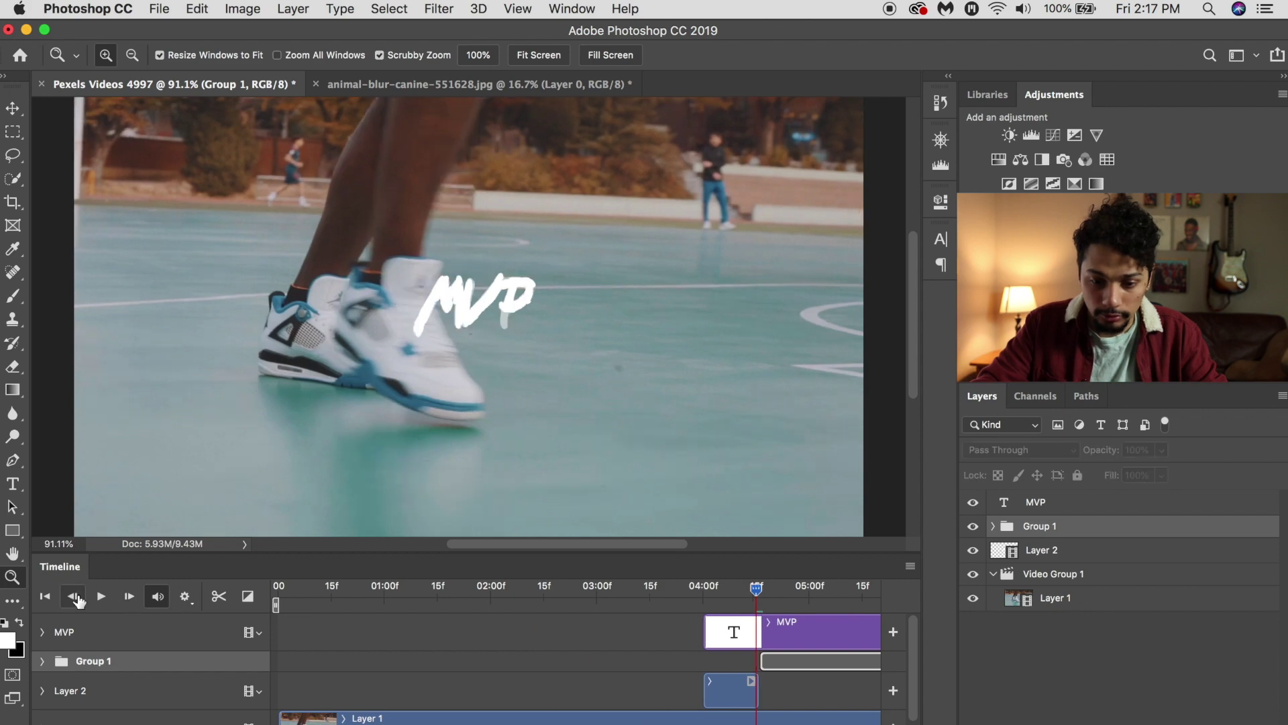
click(43, 597)
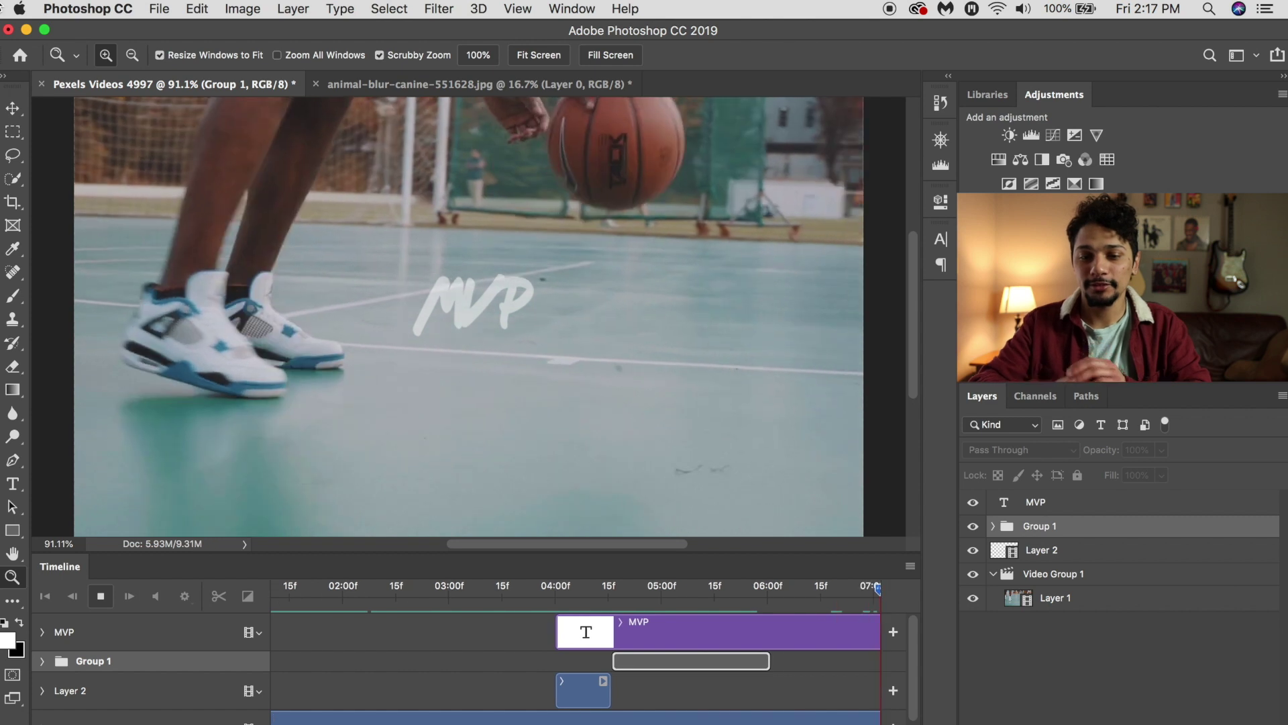
key(space)
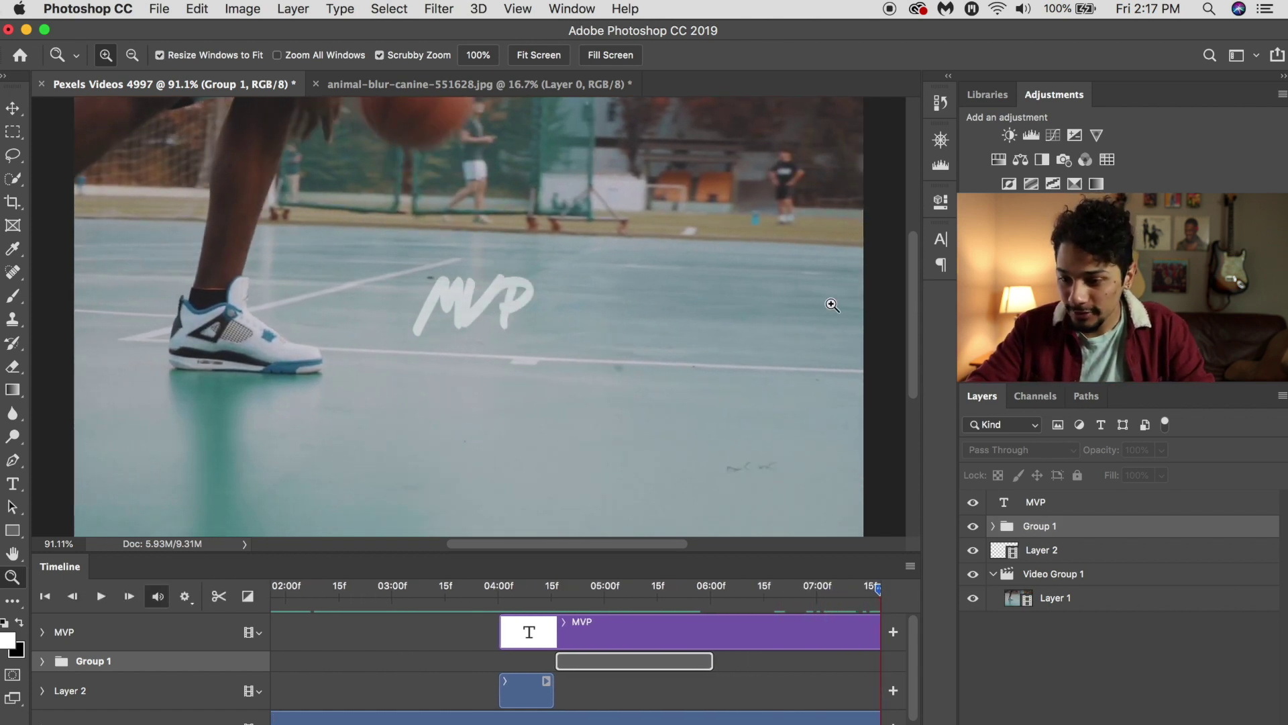
Step: Hide the MVP text layer, replay from around 02:15f, then bring up the dog photo document
click(973, 504)
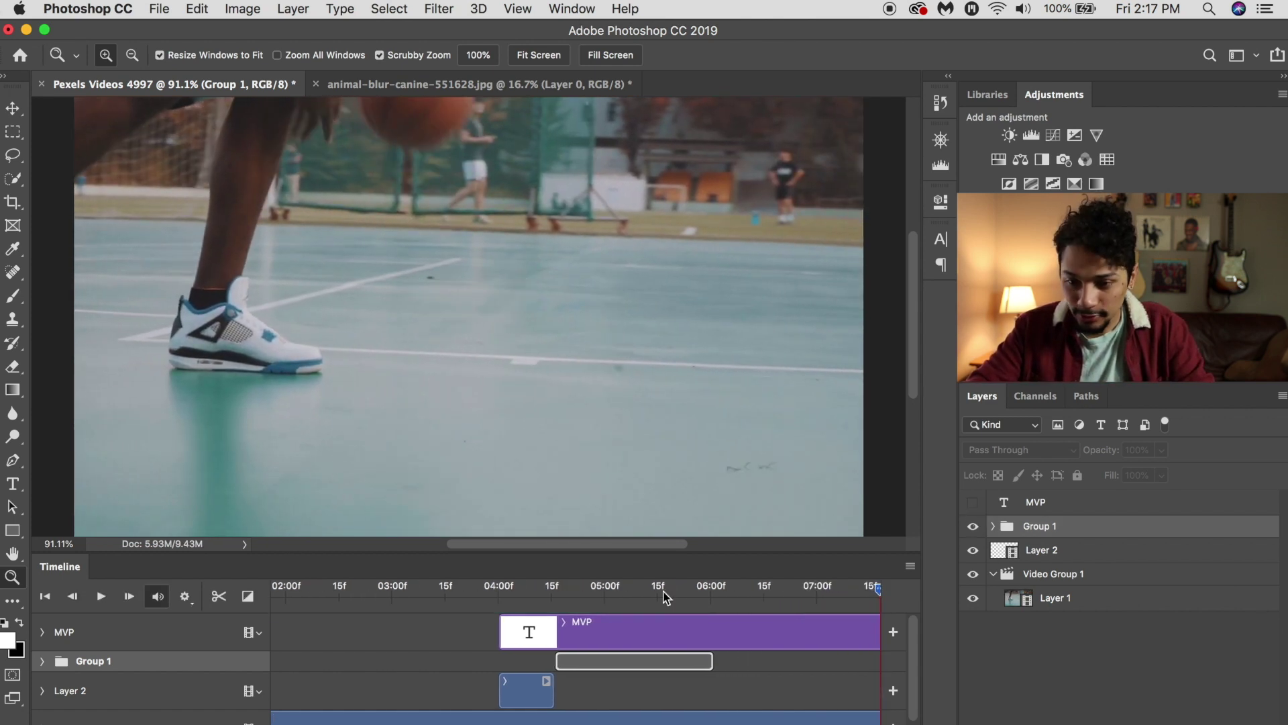
click(340, 590)
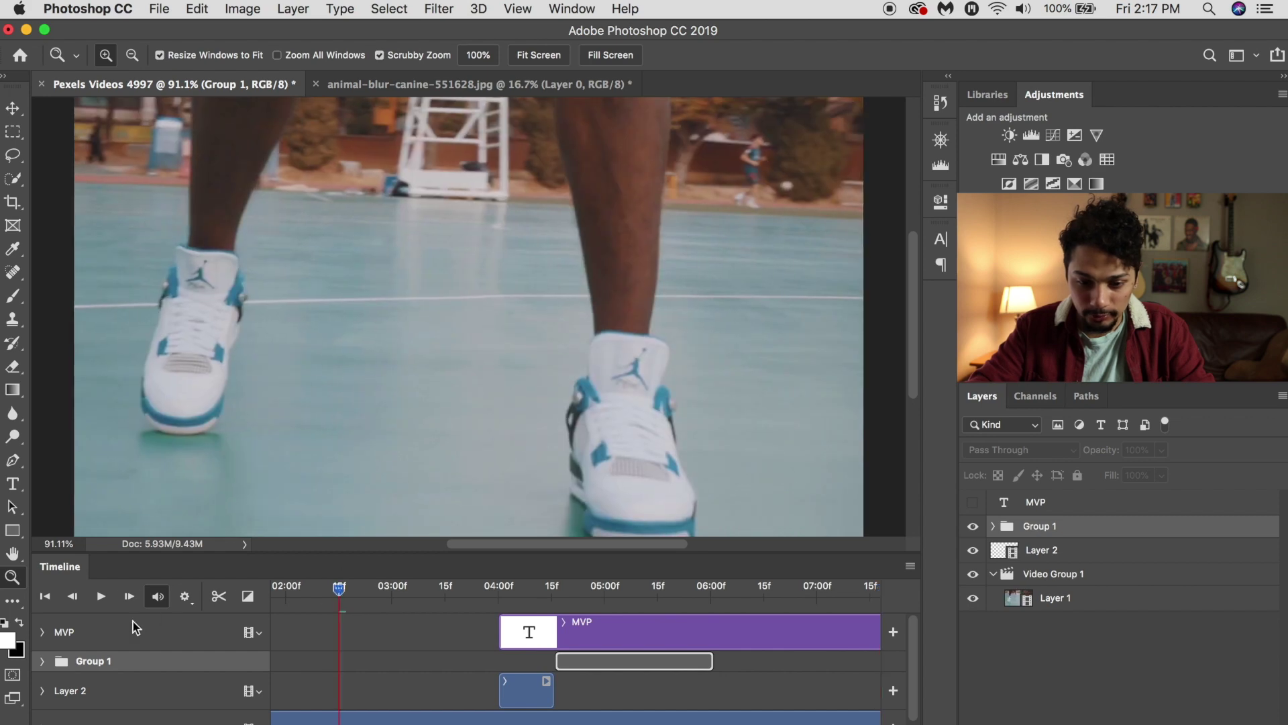
click(99, 596)
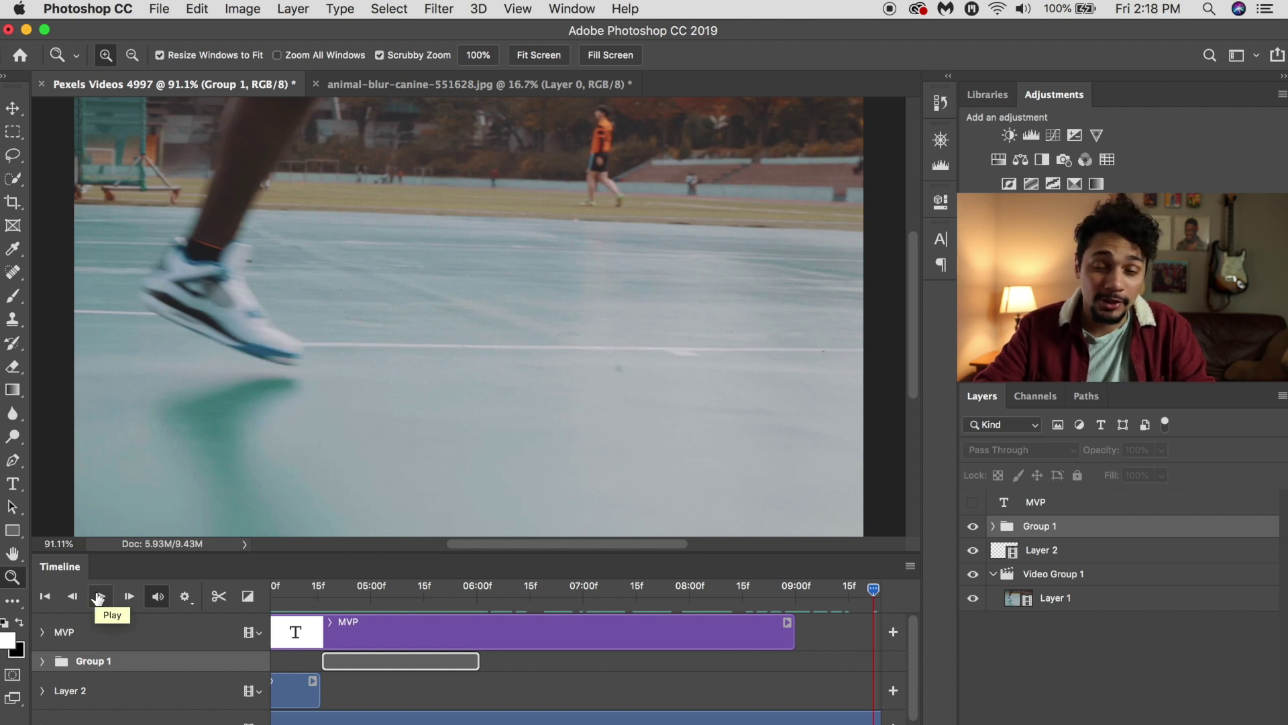
click(345, 89)
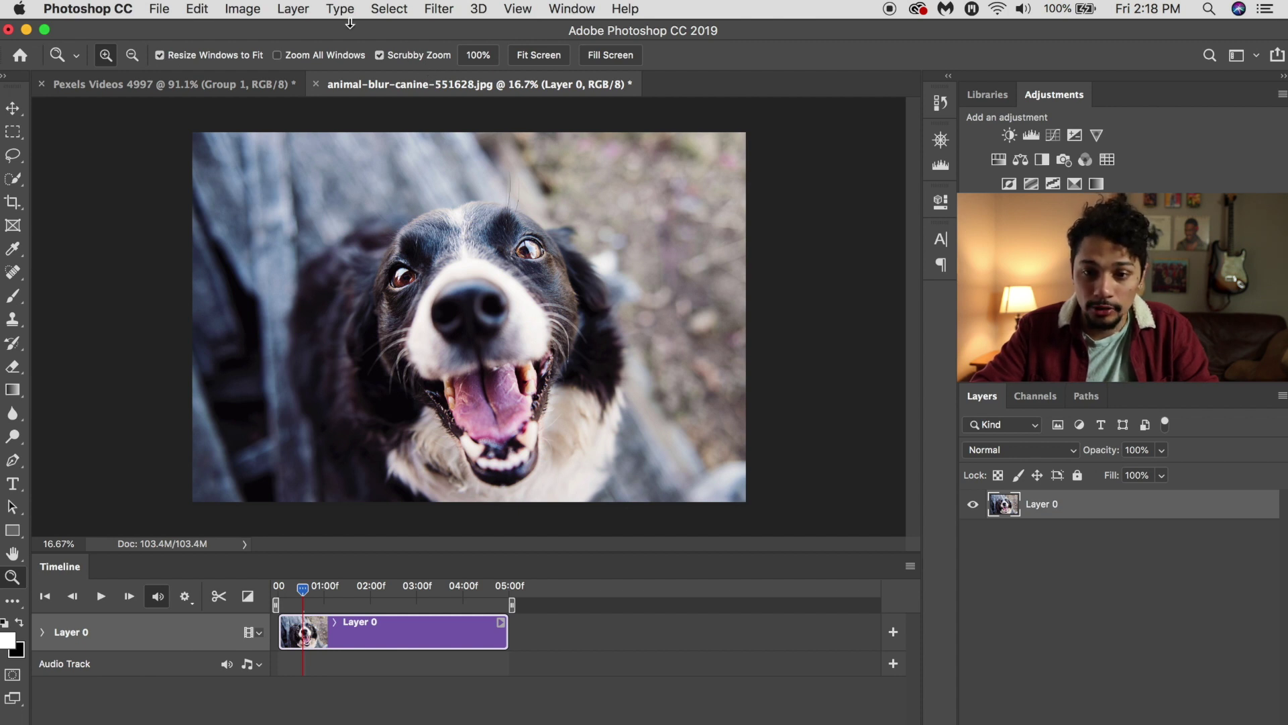
Step: Add a blank Layer 1 video layer to the dog photo, then return to Pexels Videos 4997
click(295, 9)
mouse_move(484, 375)
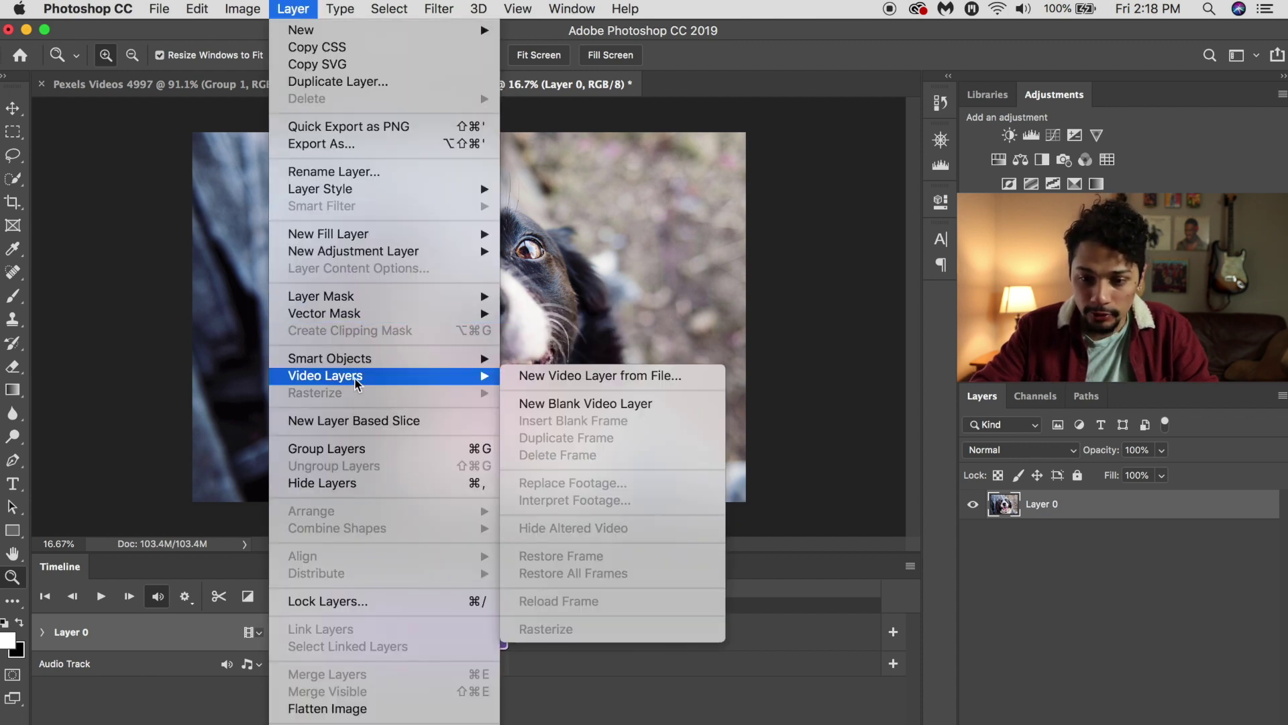
click(540, 400)
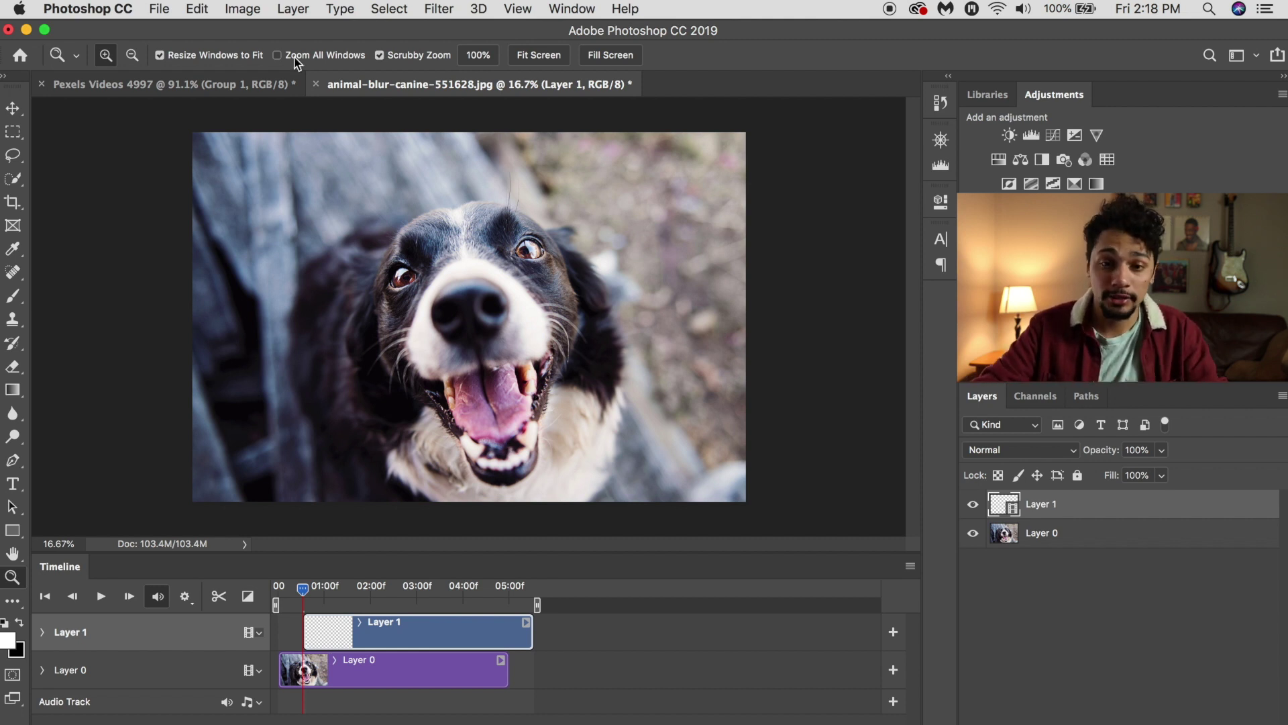
click(233, 85)
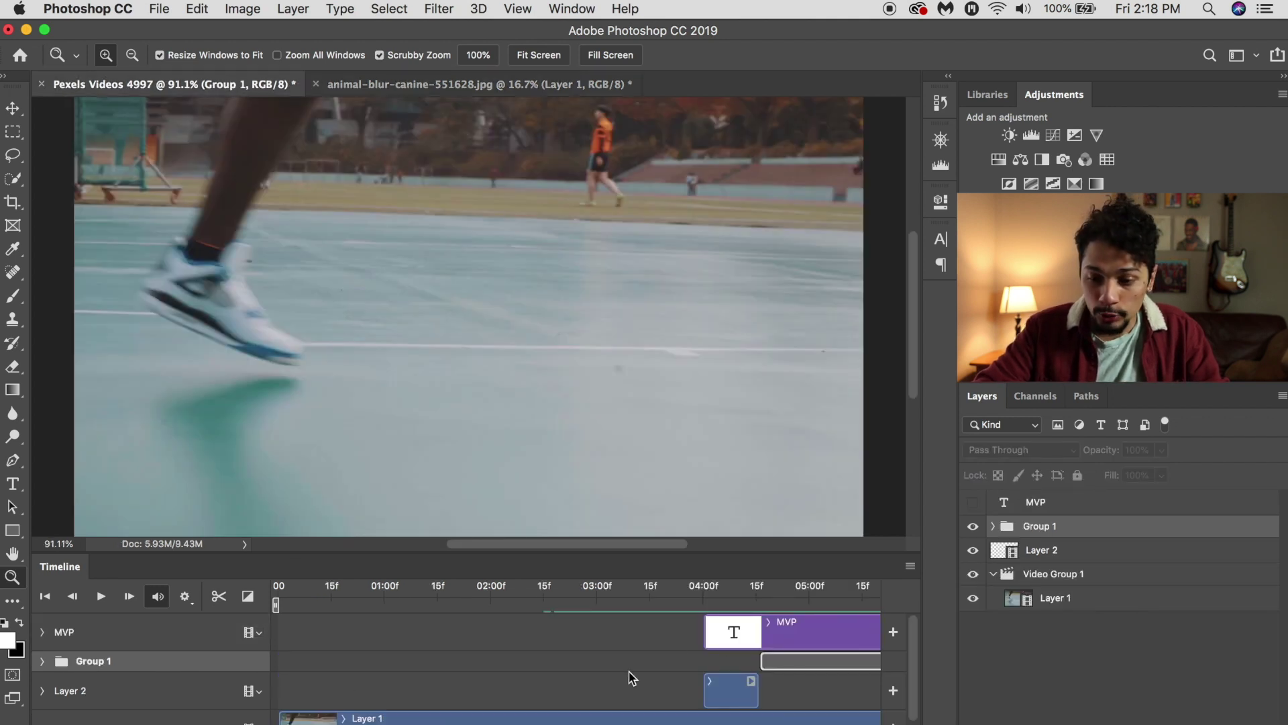
Step: Render the video as H.264 MP4 'Pexels Videos 4997.mp4' into the Tutorials/Ep 2 folder
key(End)
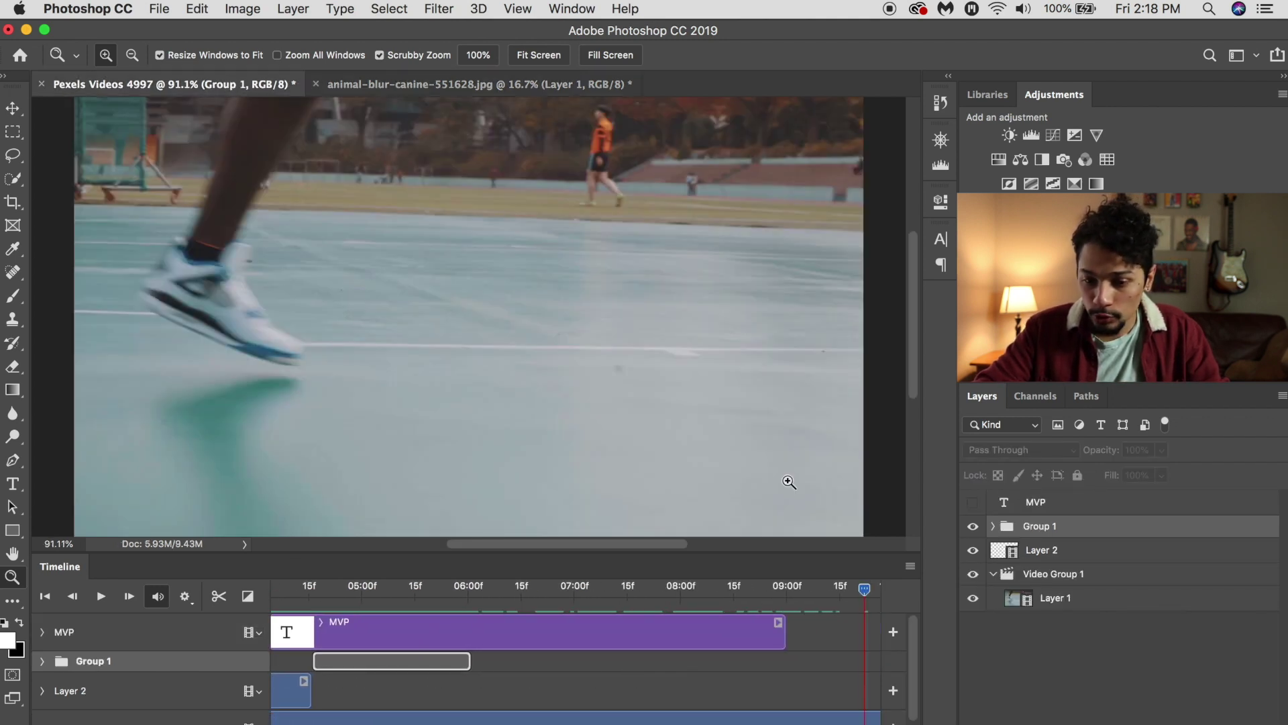
click(910, 567)
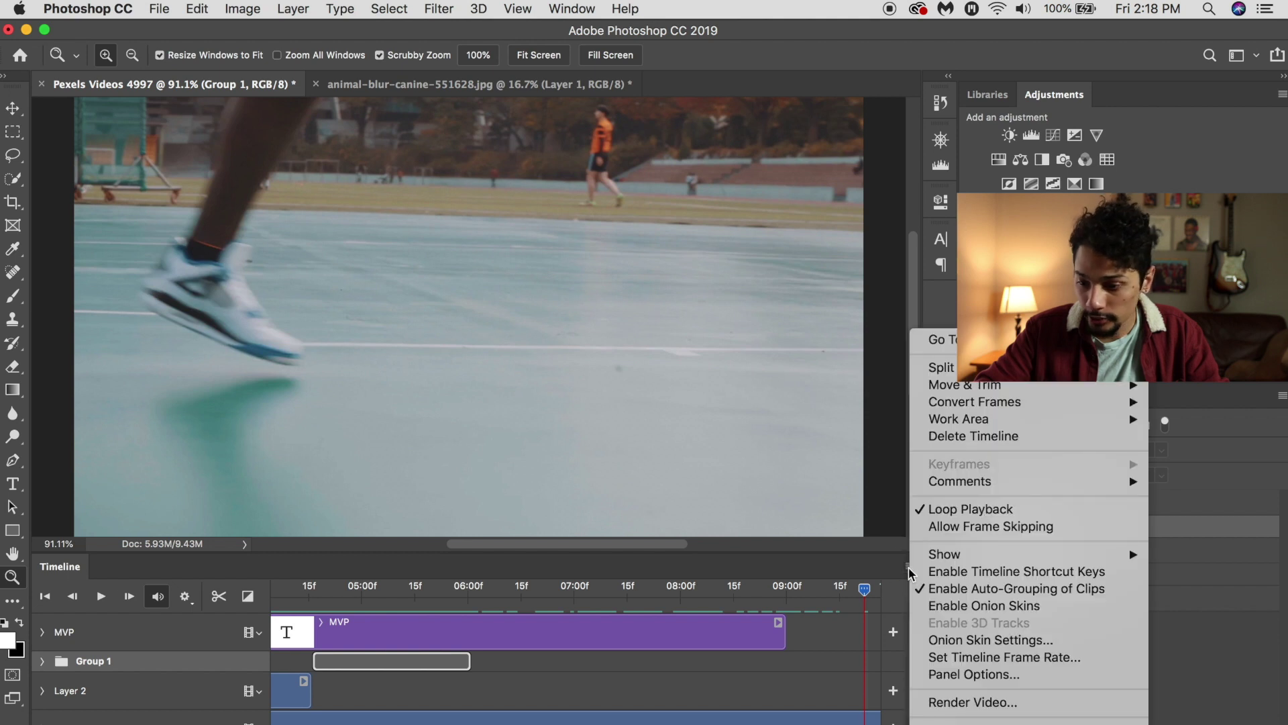
click(981, 703)
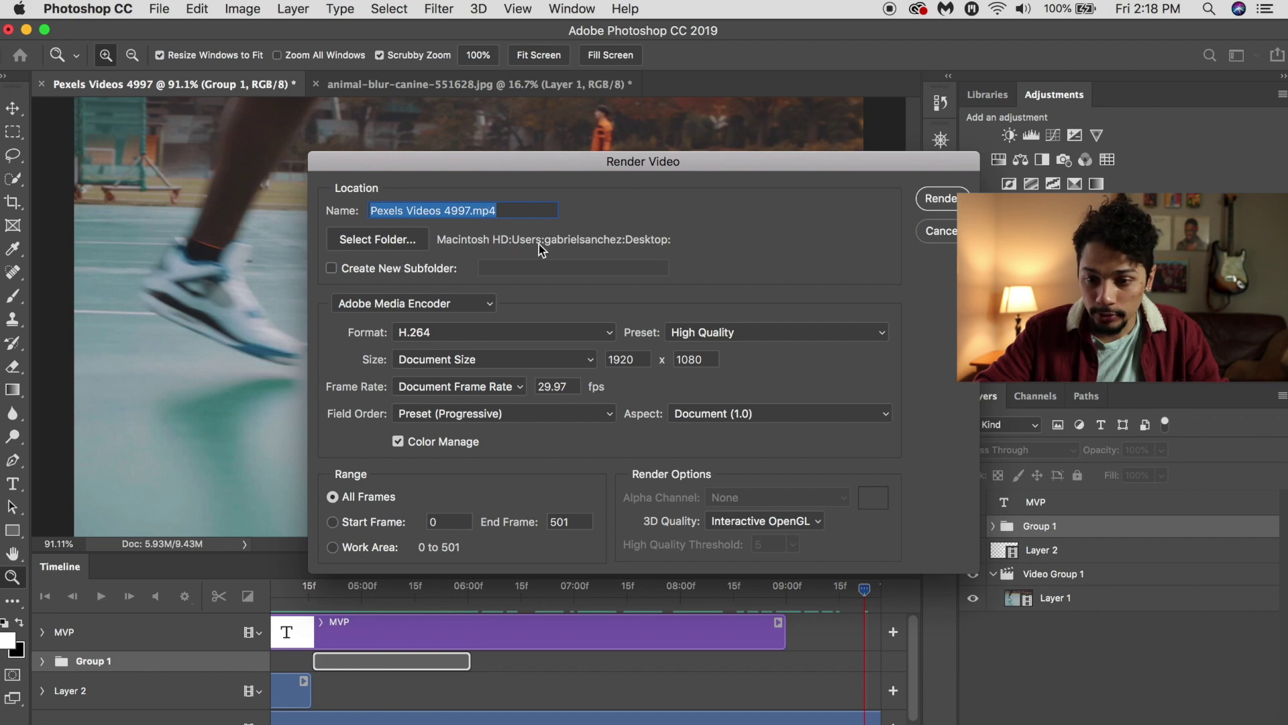
click(415, 238)
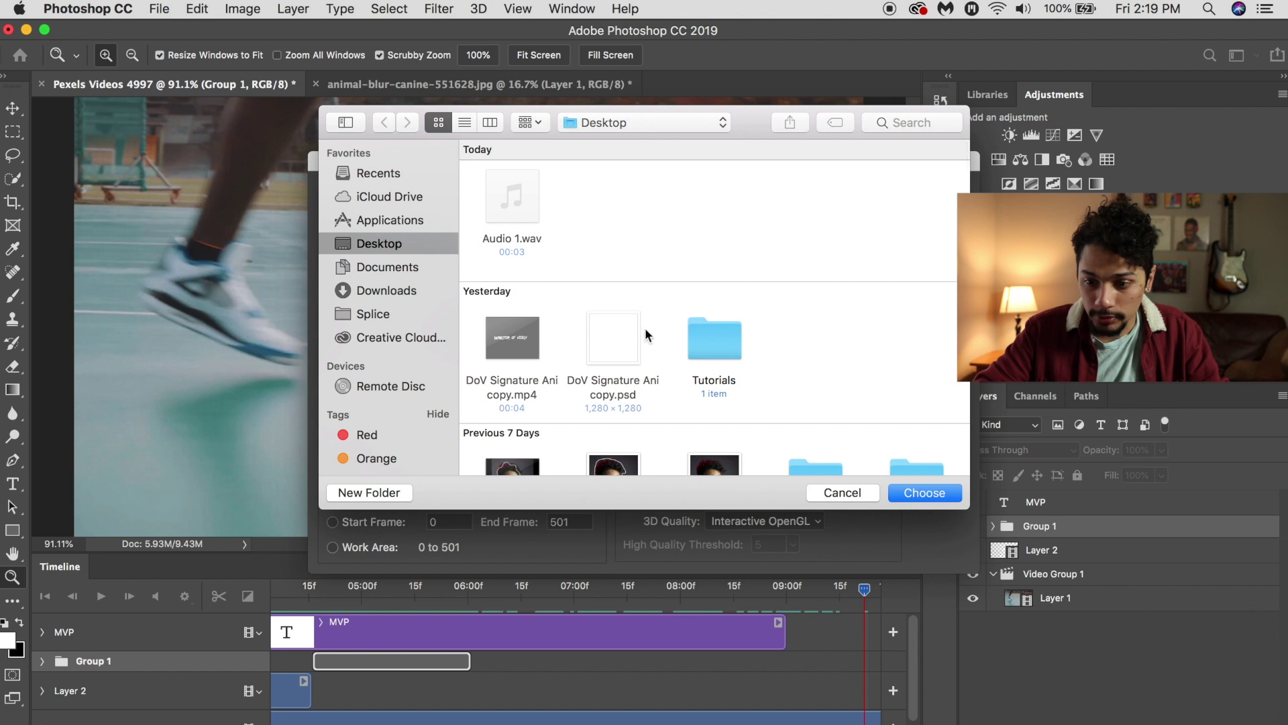
double_click(691, 340)
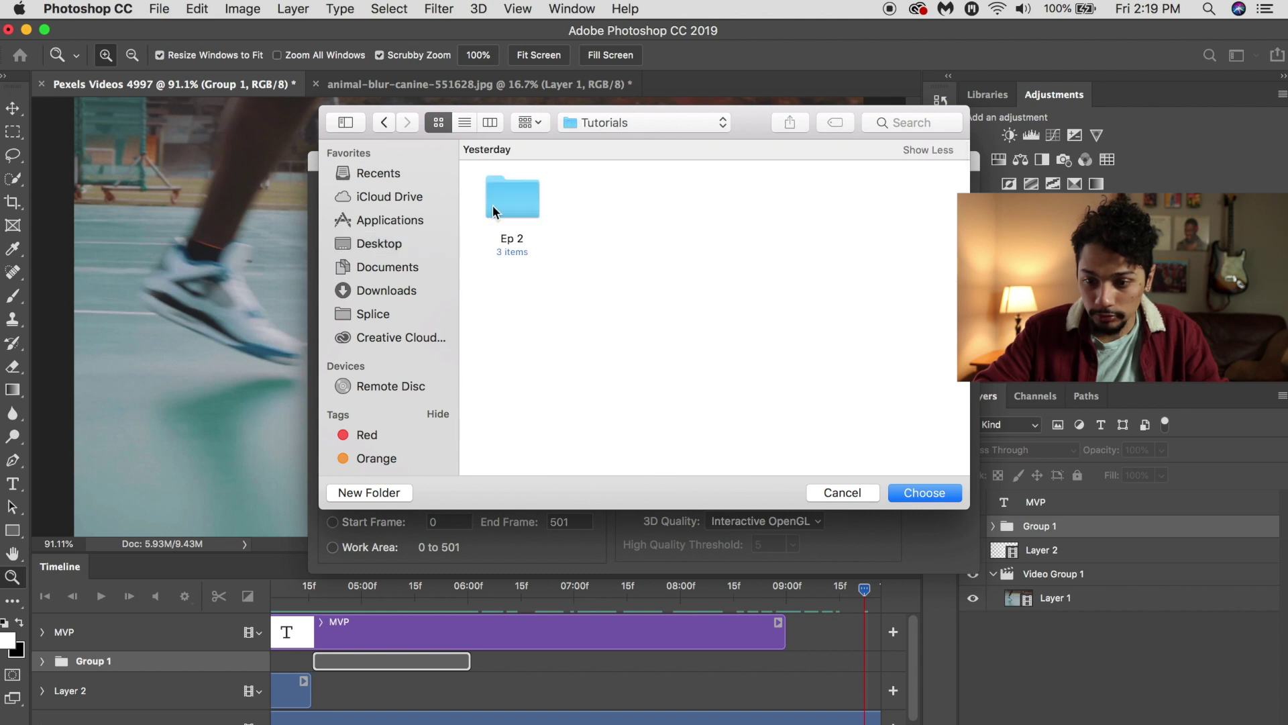
double_click(492, 204)
click(917, 493)
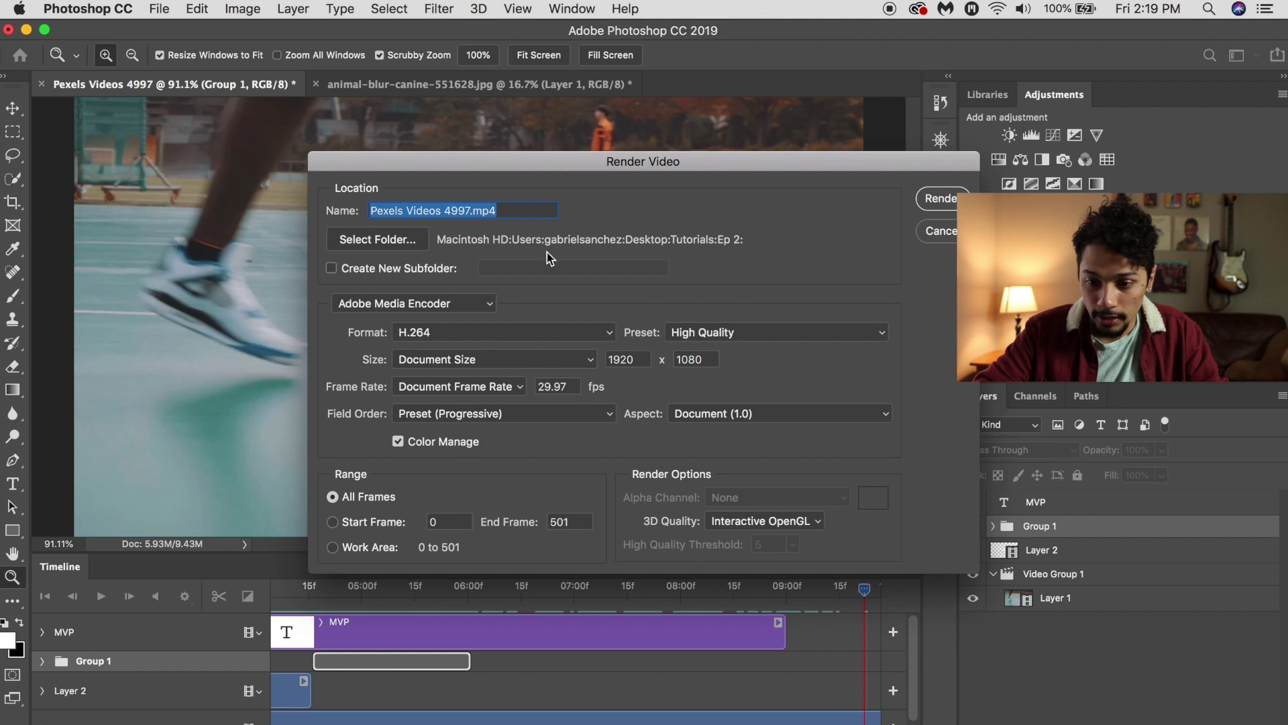
click(942, 201)
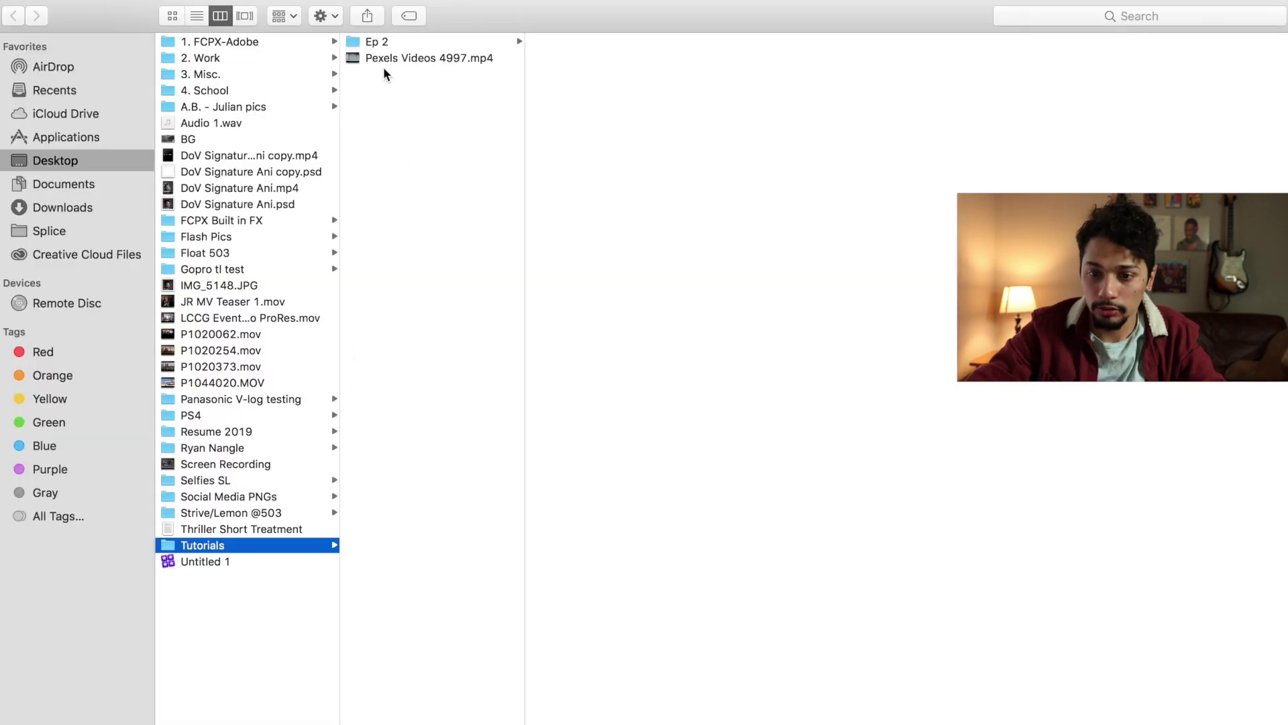
Step: Select Pexels Videos 4997.mp4 in Finder and preview it with Quick Look
click(397, 59)
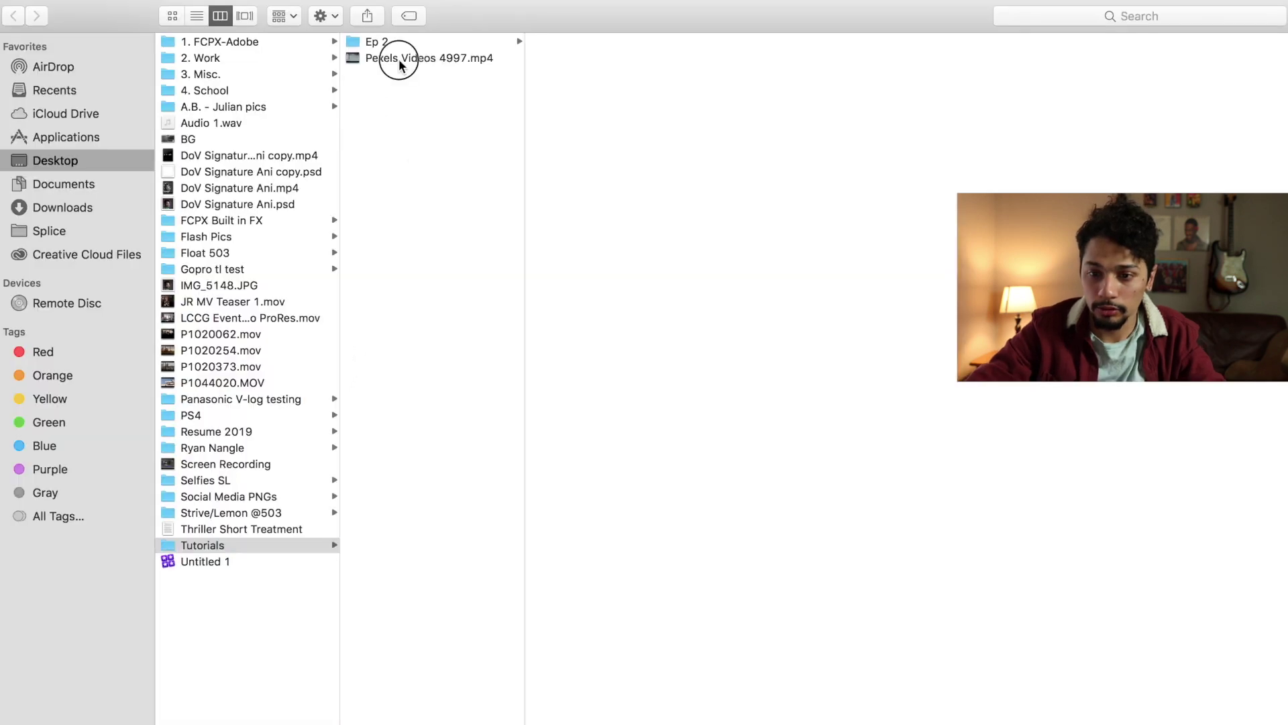
key(space)
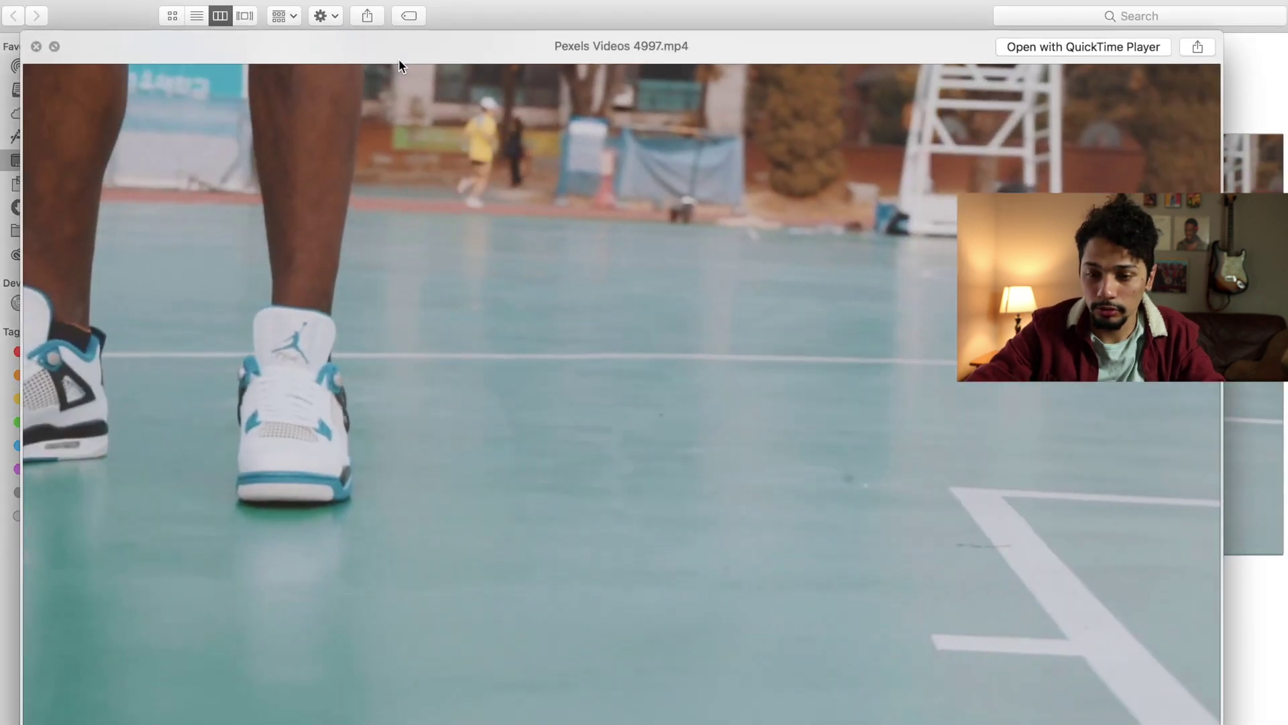